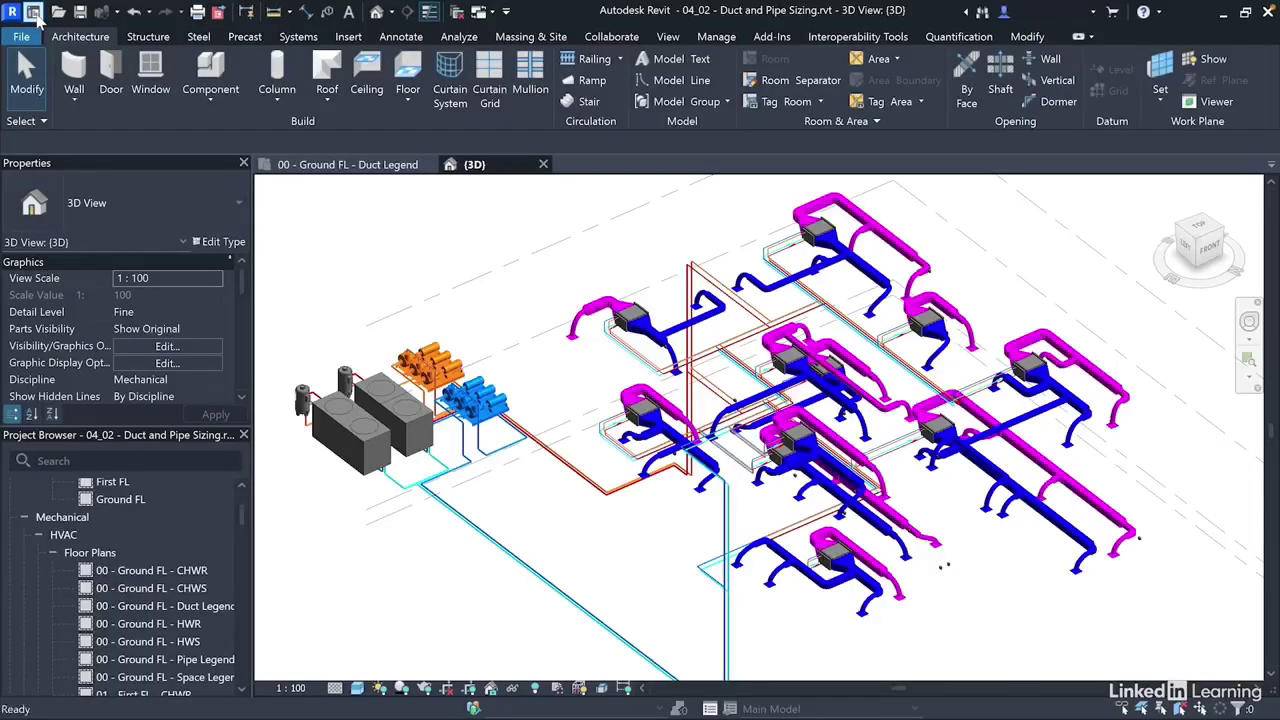
Browse to the 04 - Advanced HVAC Analysis in Revit folder to view its project files, and return to the open model.
{"action": "left_click", "coordinate": [34, 12]}
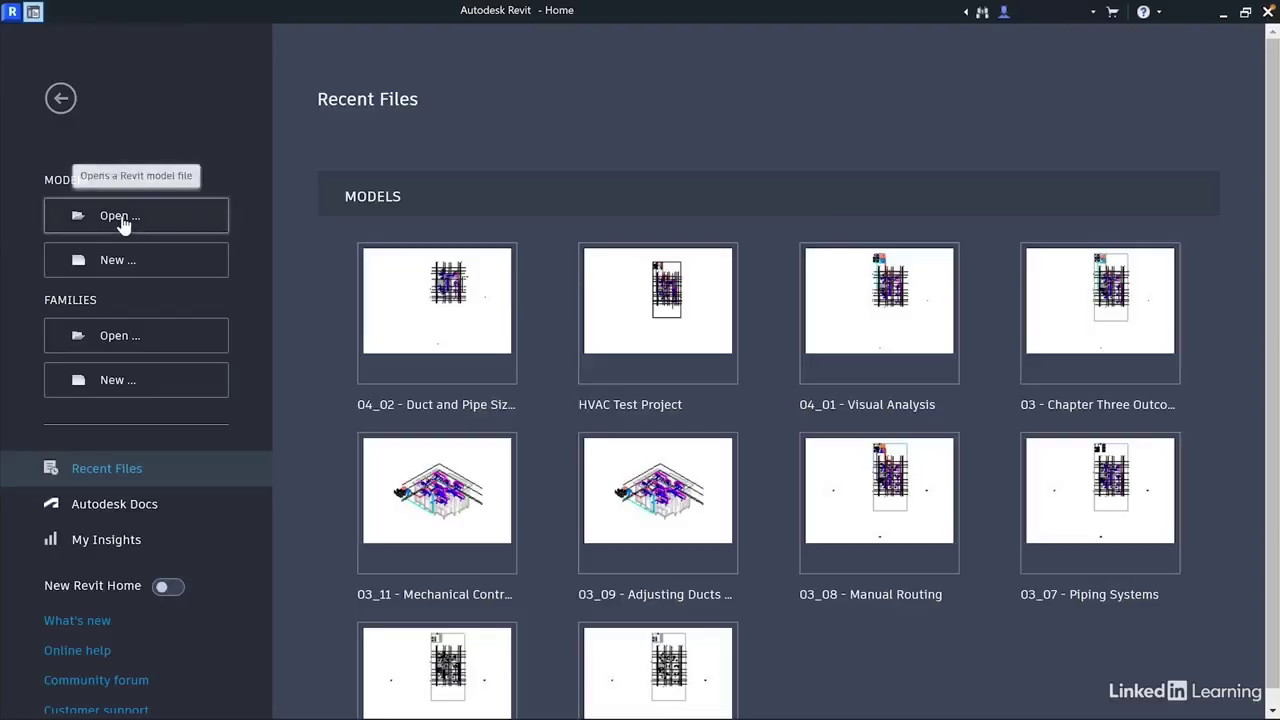
{"action": "left_click", "coordinate": [122, 222]}
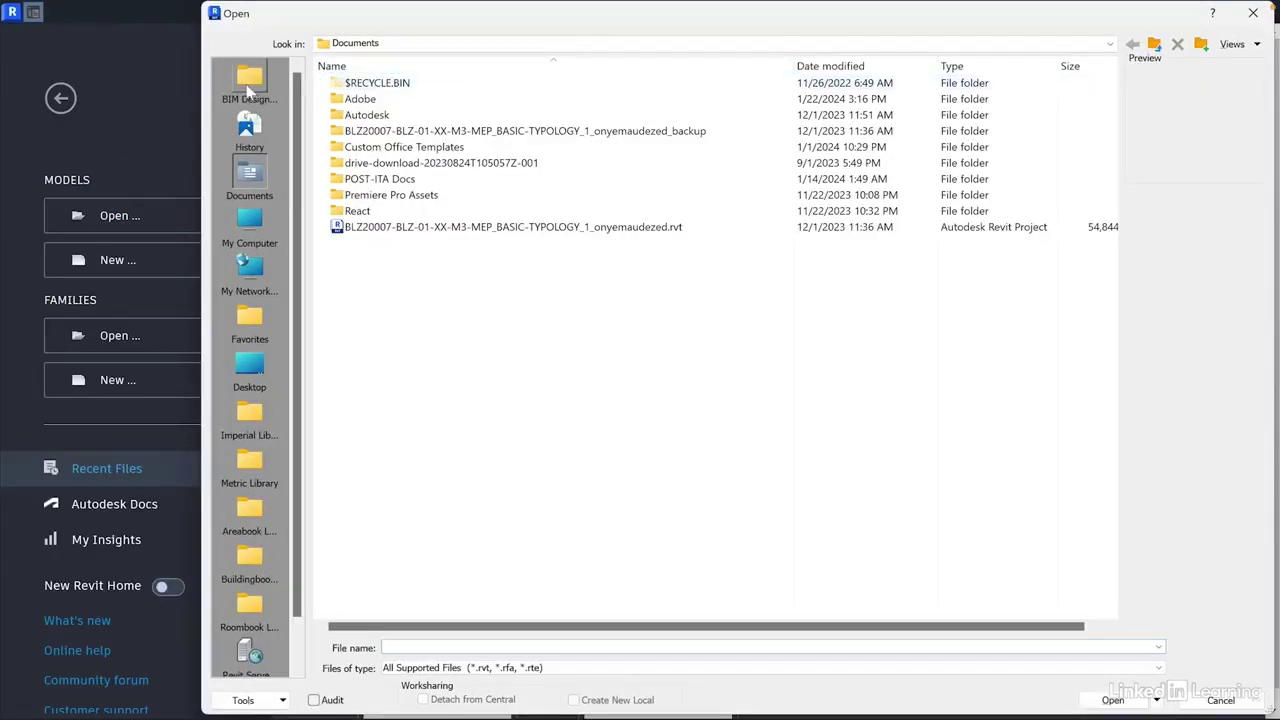
{"action": "left_click", "coordinate": [249, 85]}
{"action": "left_click", "coordinate": [383, 148]}
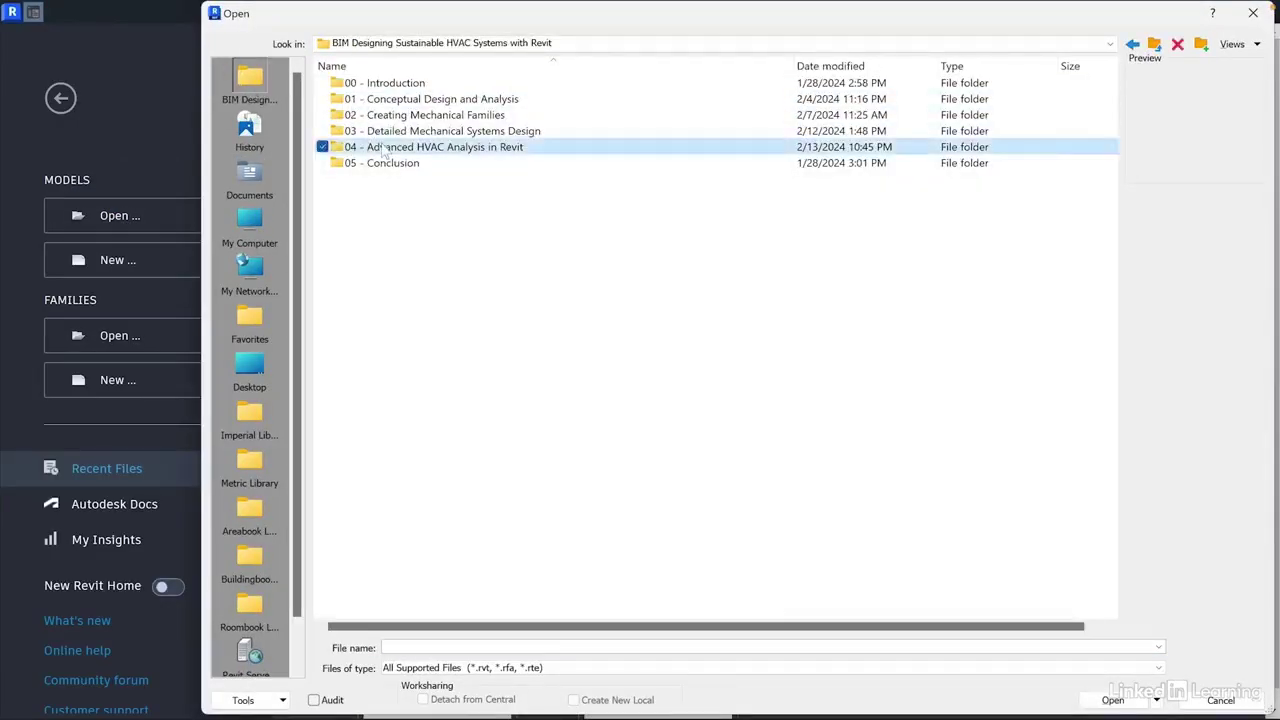
{"action": "double_click", "coordinate": [383, 148]}
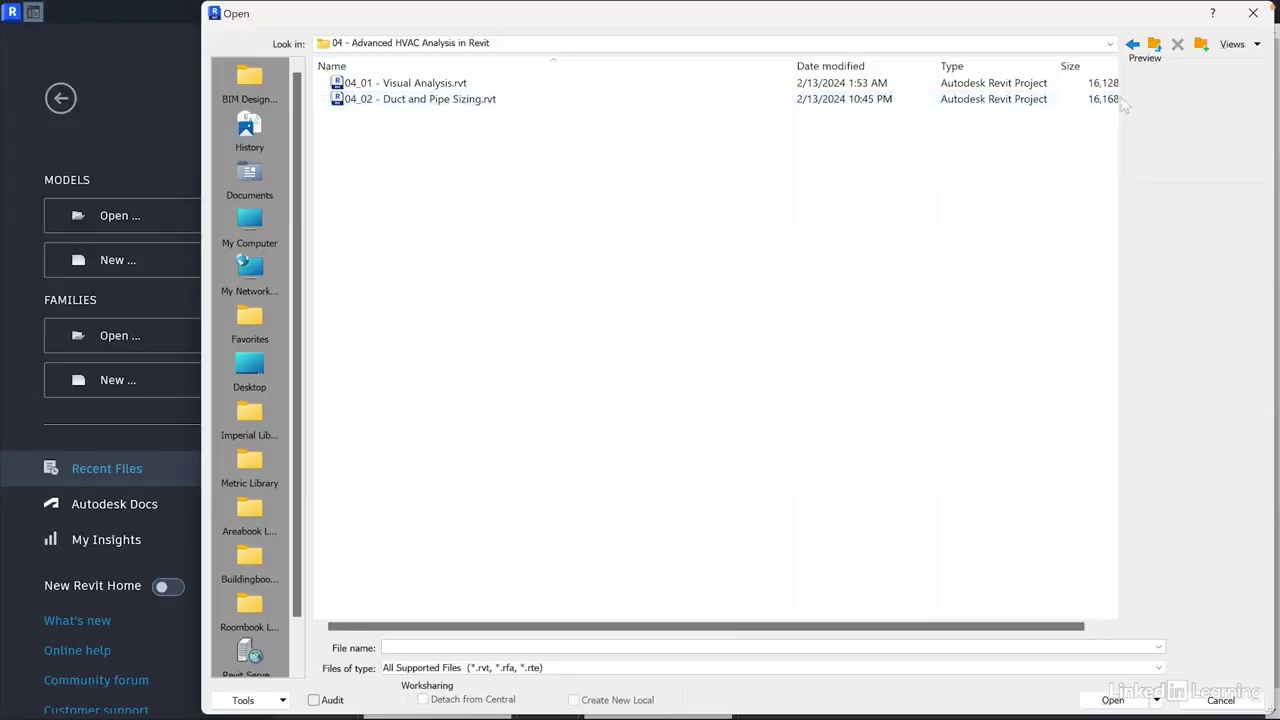
{"action": "left_click", "coordinate": [1253, 13]}
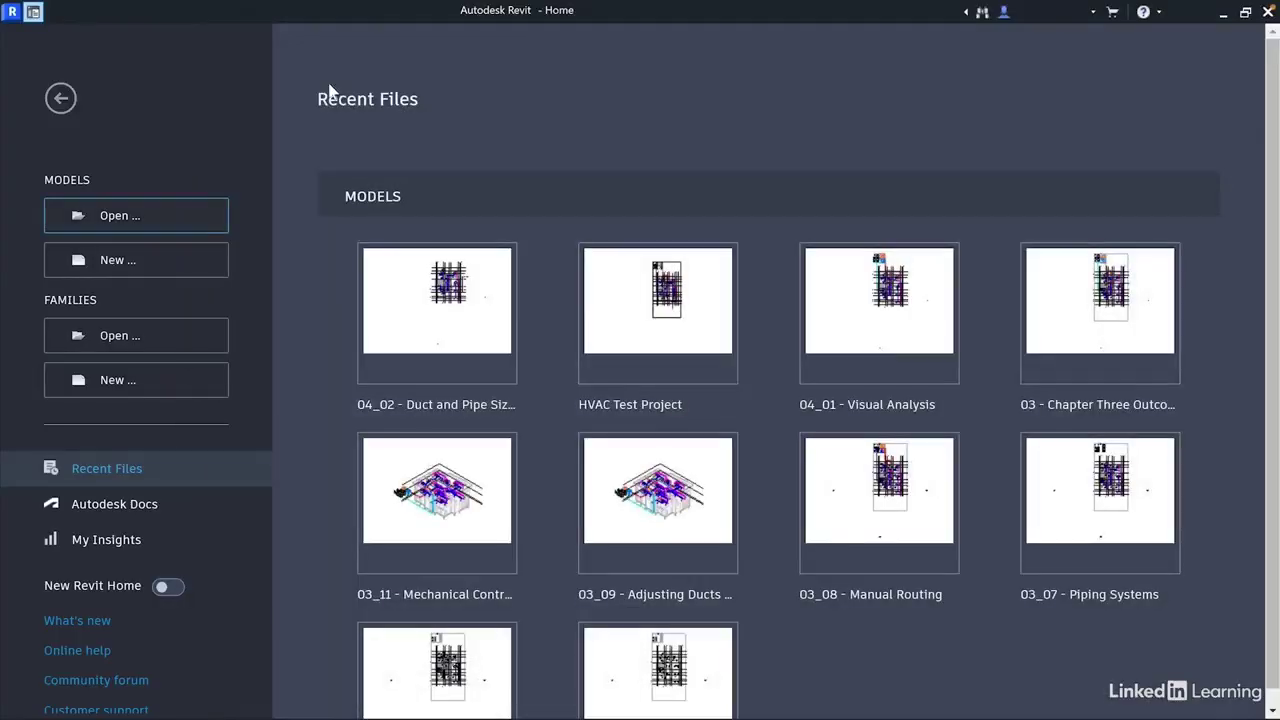
{"action": "left_click", "coordinate": [60, 99]}
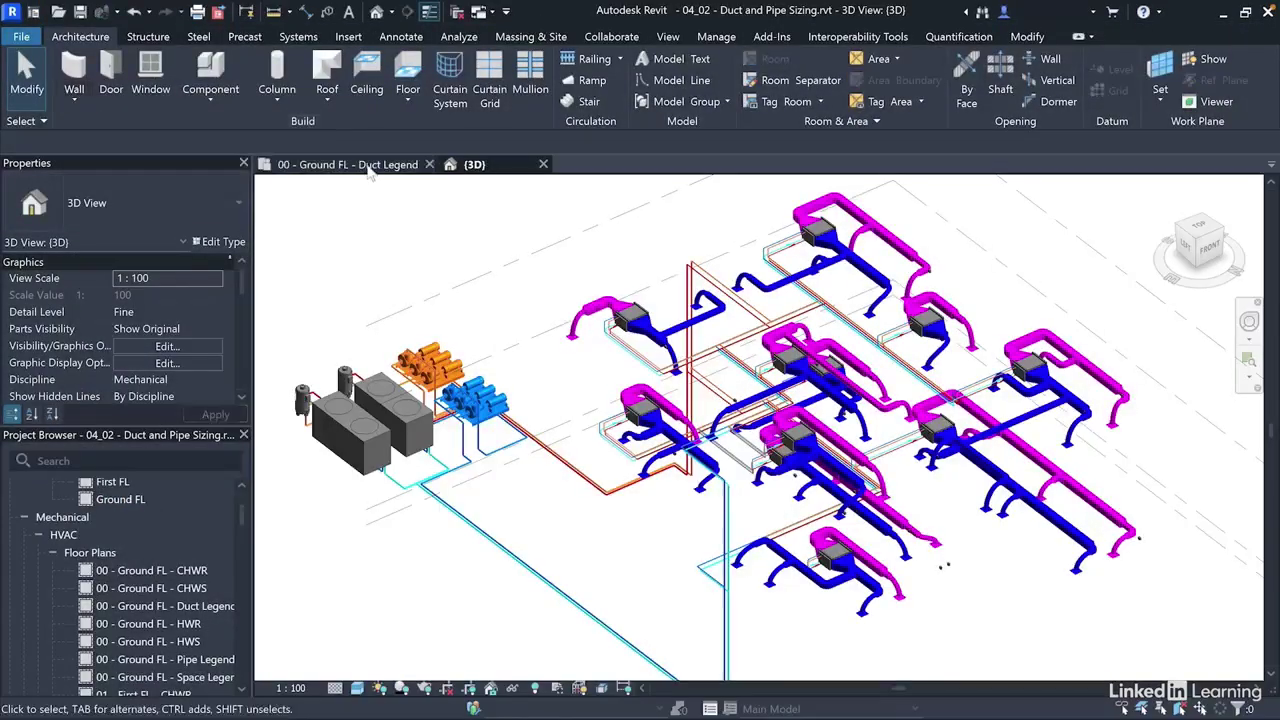
Bring up the 00 - Ground FL - Duct Legend floor plan at the lower-left air handling unit's ductwork.
{"action": "left_click", "coordinate": [360, 164]}
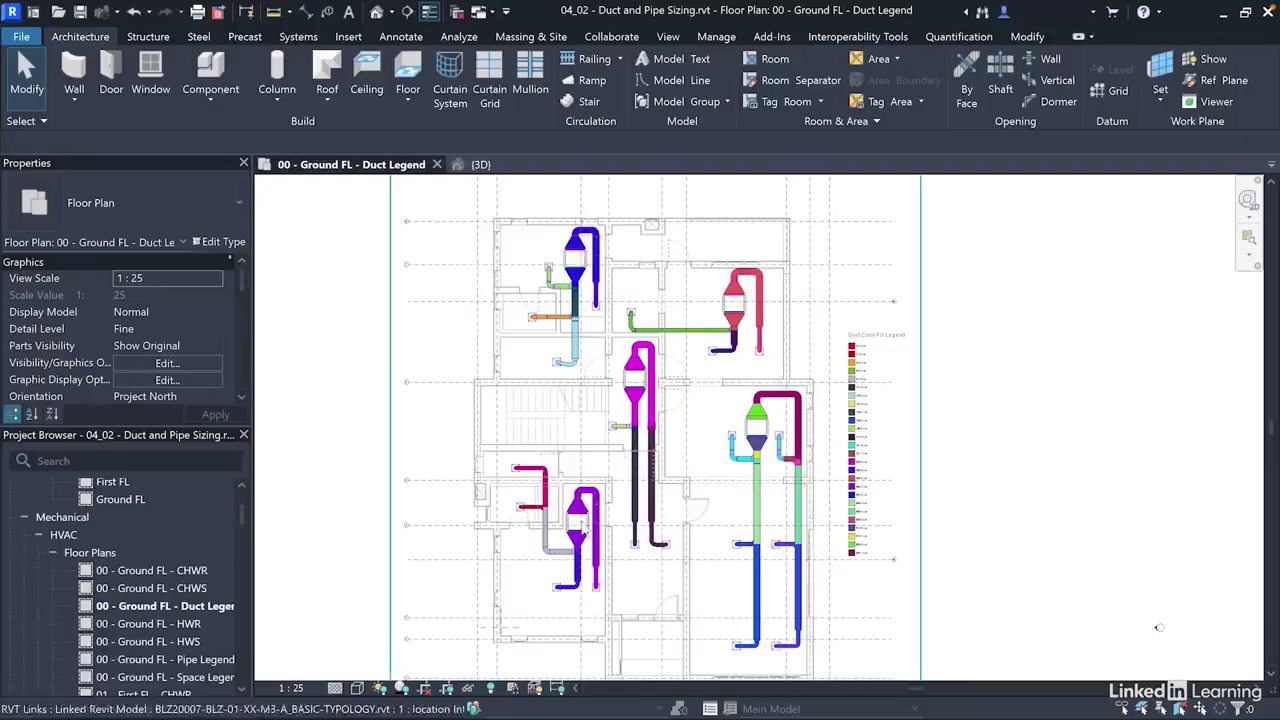
{"action": "scroll", "coordinate": [577, 578], "scroll_direction": "up", "scroll_amount": 3}
{"action": "scroll", "coordinate": [577, 584], "scroll_direction": "up", "scroll_amount": 2}
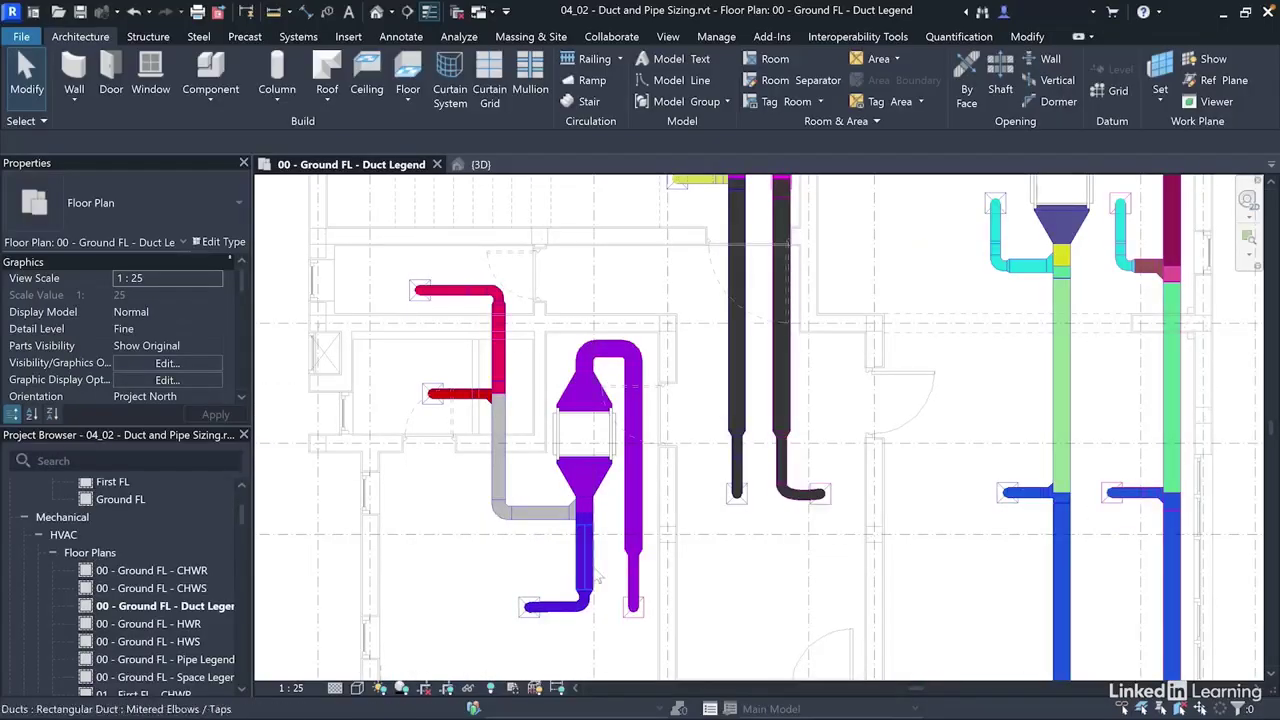
Examine the flow, velocity, friction and pressure drop properties of the vertical rectangular duct below the lower-left air handling unit.
{"action": "left_click", "coordinate": [584, 570]}
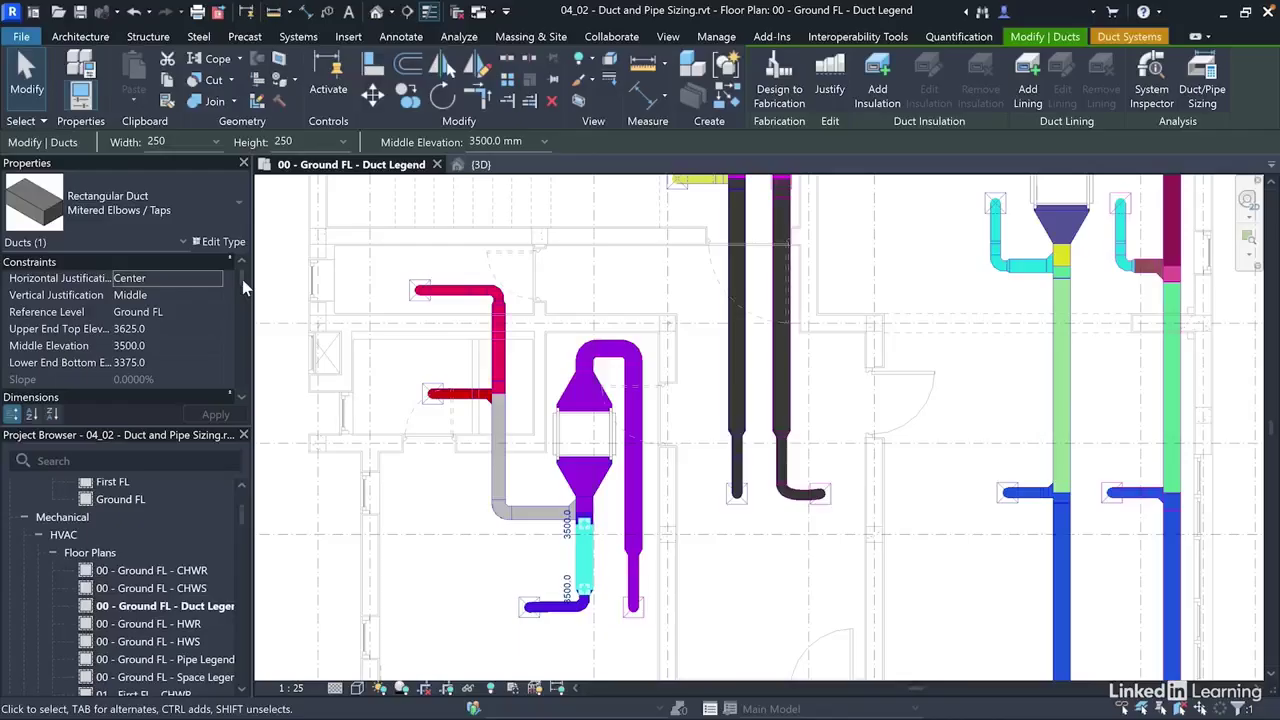
{"action": "left_click_drag", "start_coordinate": [242, 280], "coordinate": [236, 330]}
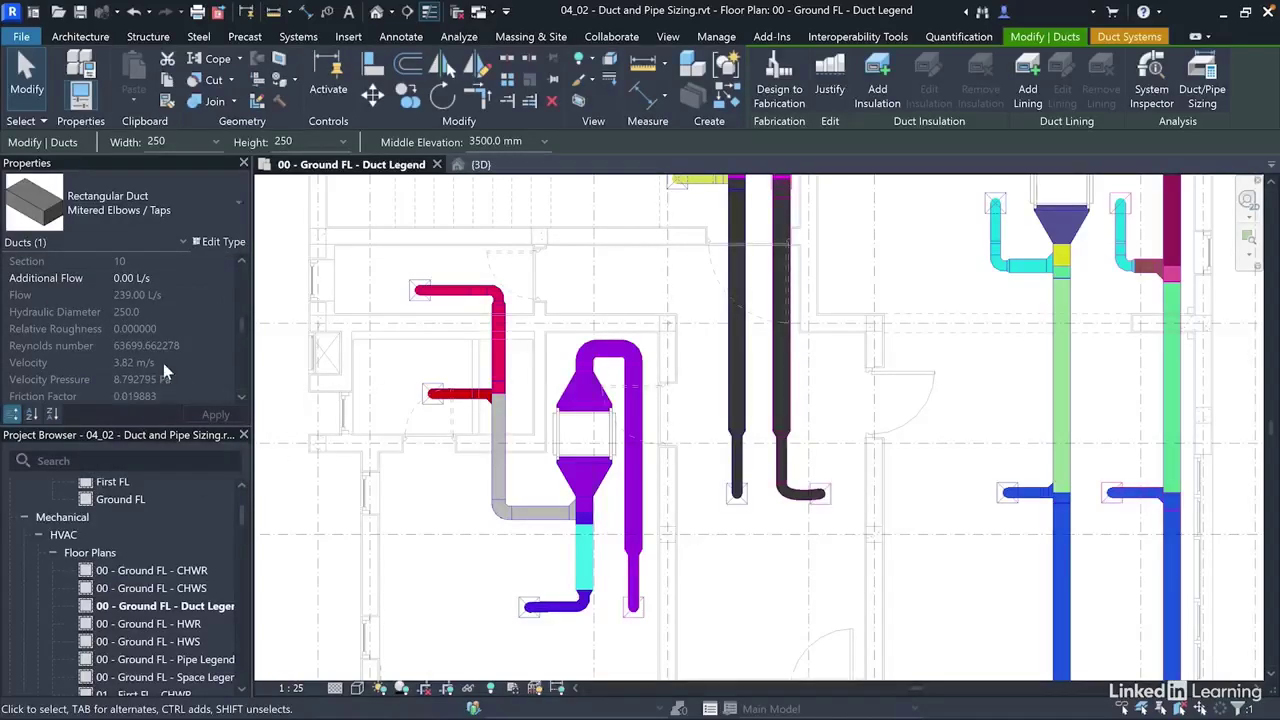
{"action": "scroll", "coordinate": [160, 364], "scroll_direction": "down", "scroll_amount": 1}
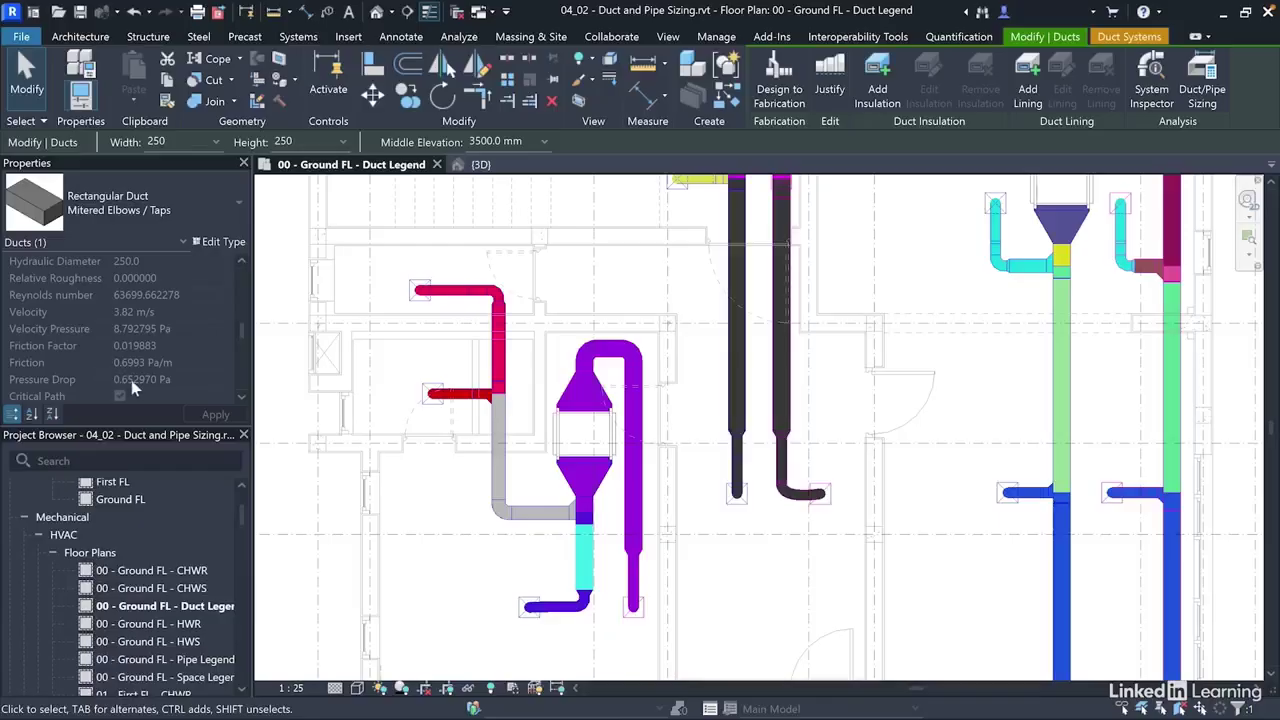
{"action": "scroll", "coordinate": [153, 355], "scroll_direction": "up", "scroll_amount": 1}
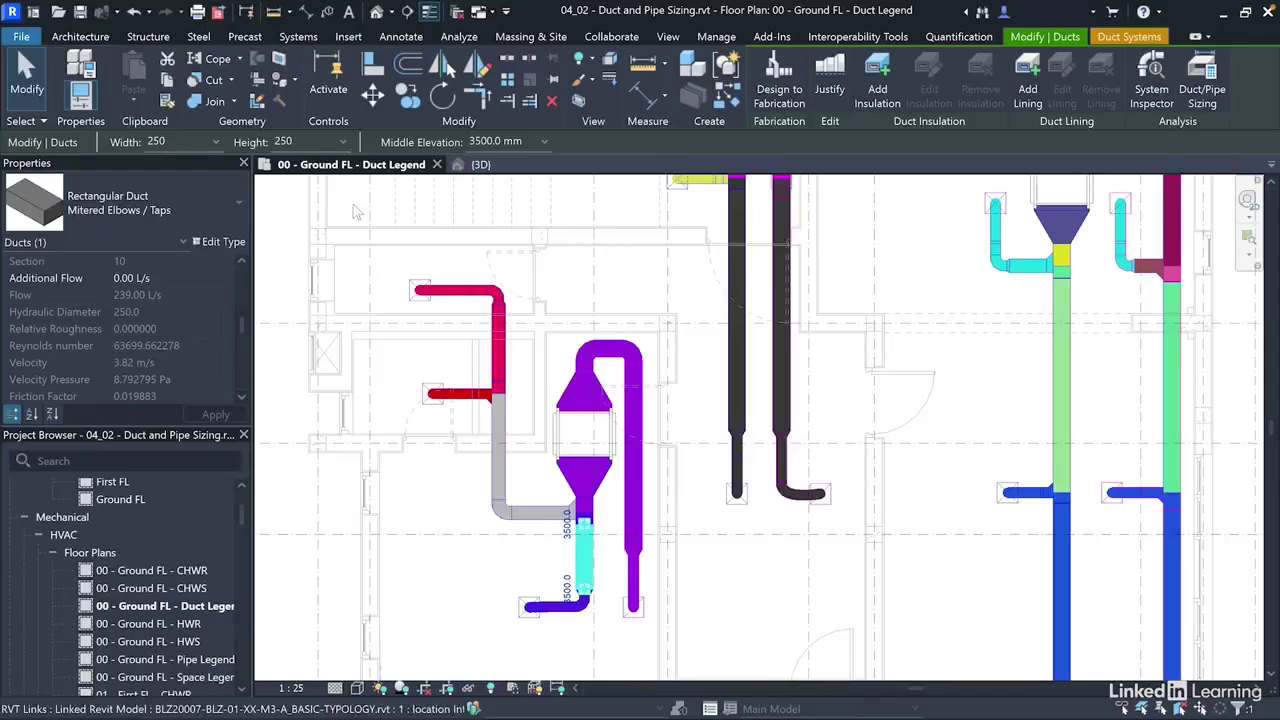
Try a width of 500 on the selected vertical rectangular duct below the air handling unit.
{"action": "left_click", "coordinate": [202, 142]}
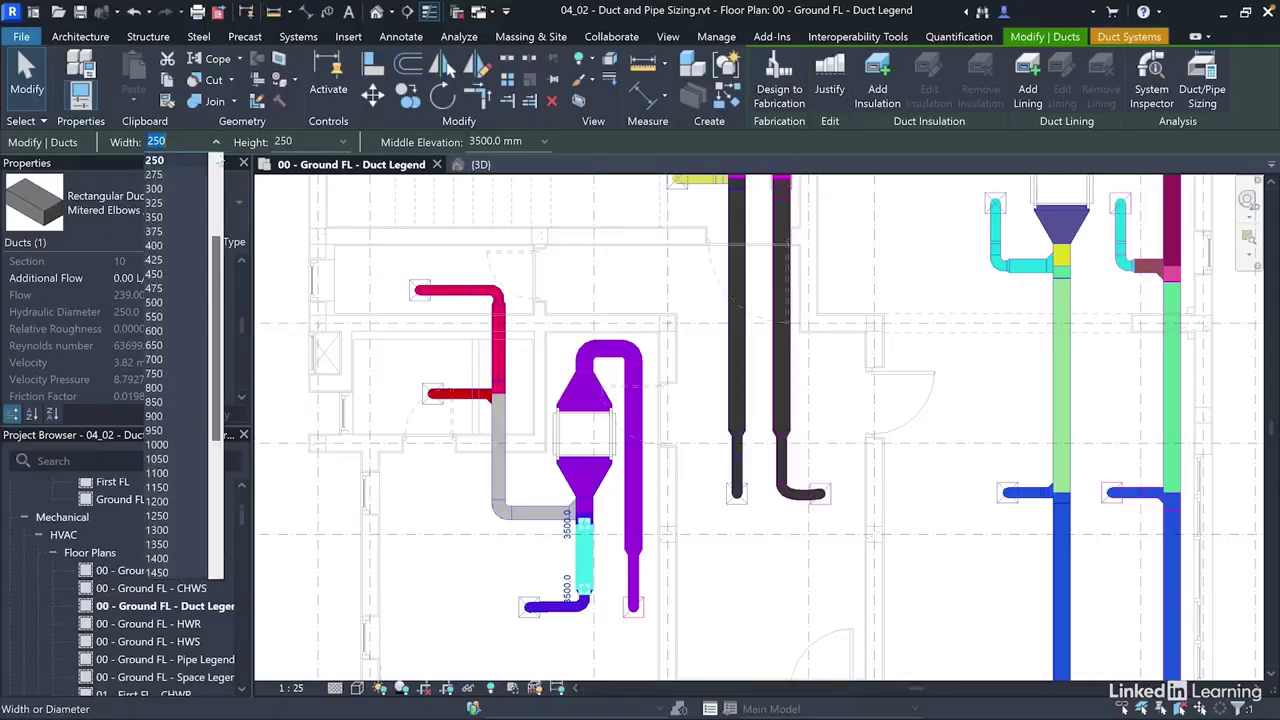
{"action": "left_click", "coordinate": [165, 302]}
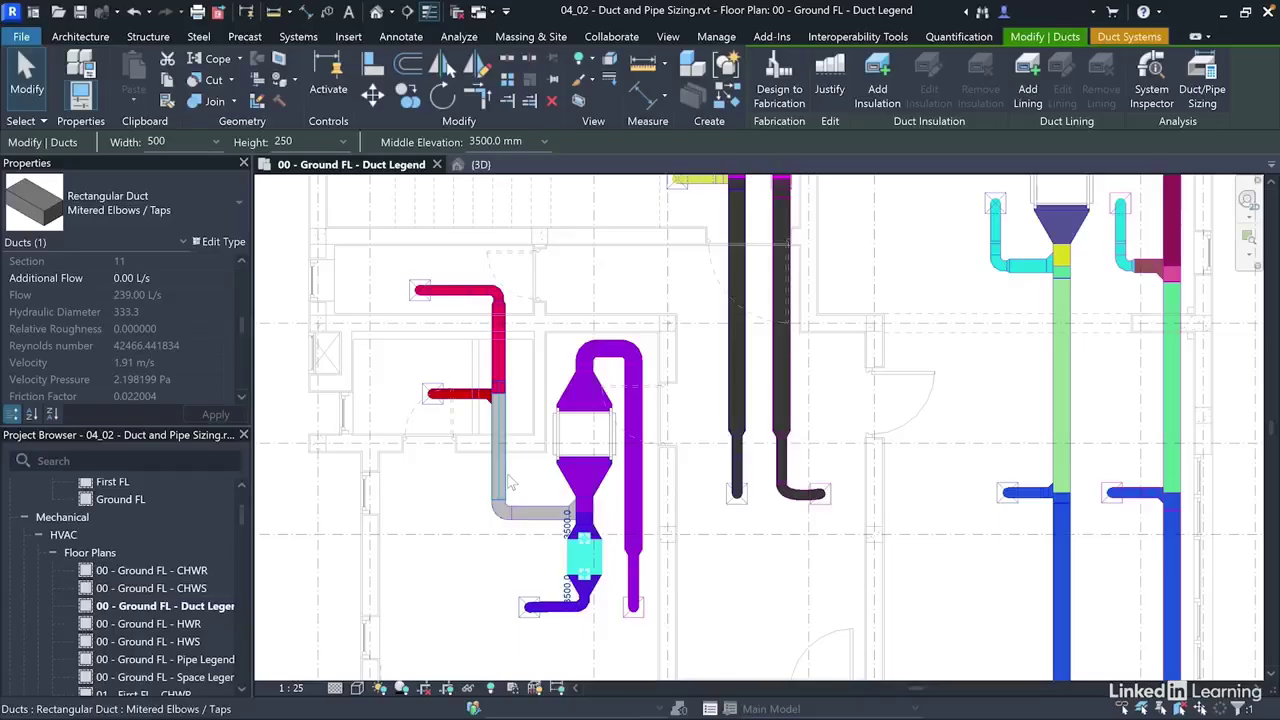
{"action": "left_click", "coordinate": [683, 508]}
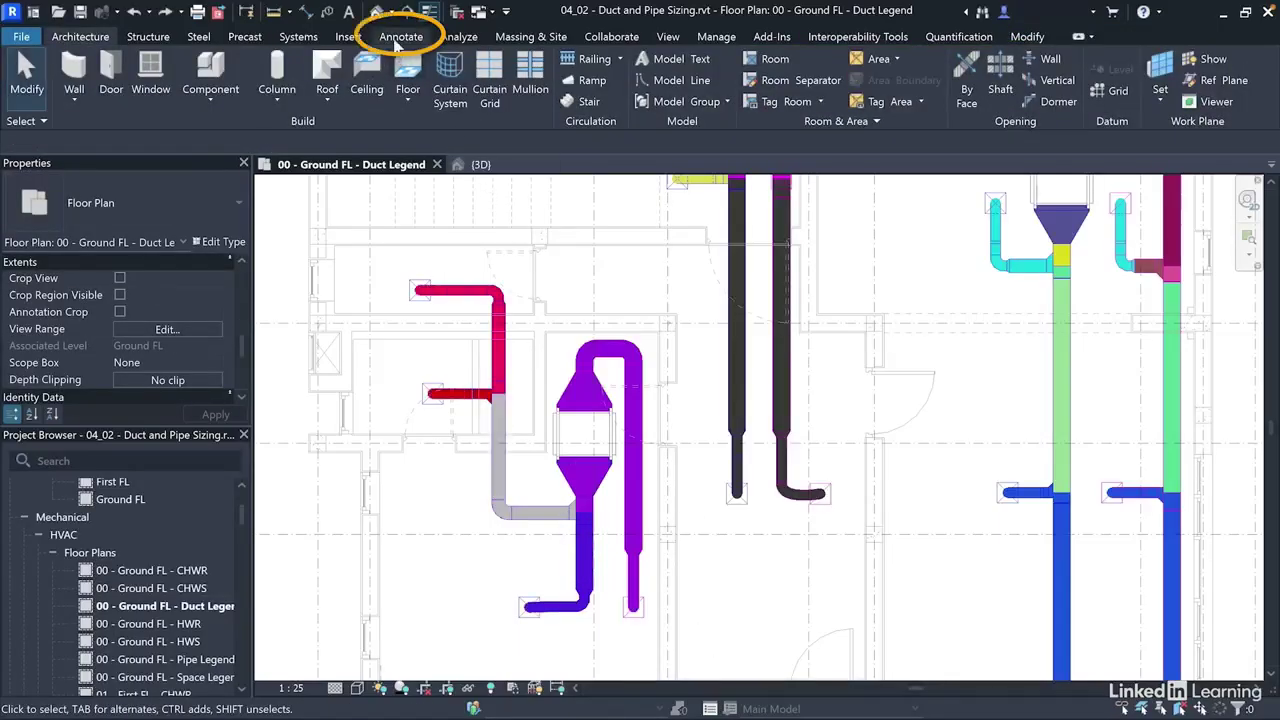
Tag all untagged ducts in the ground floor duct plan with M_Duct Size Tag, enabling visibility of the Duct Placeholders category.
{"action": "left_click", "coordinate": [399, 37]}
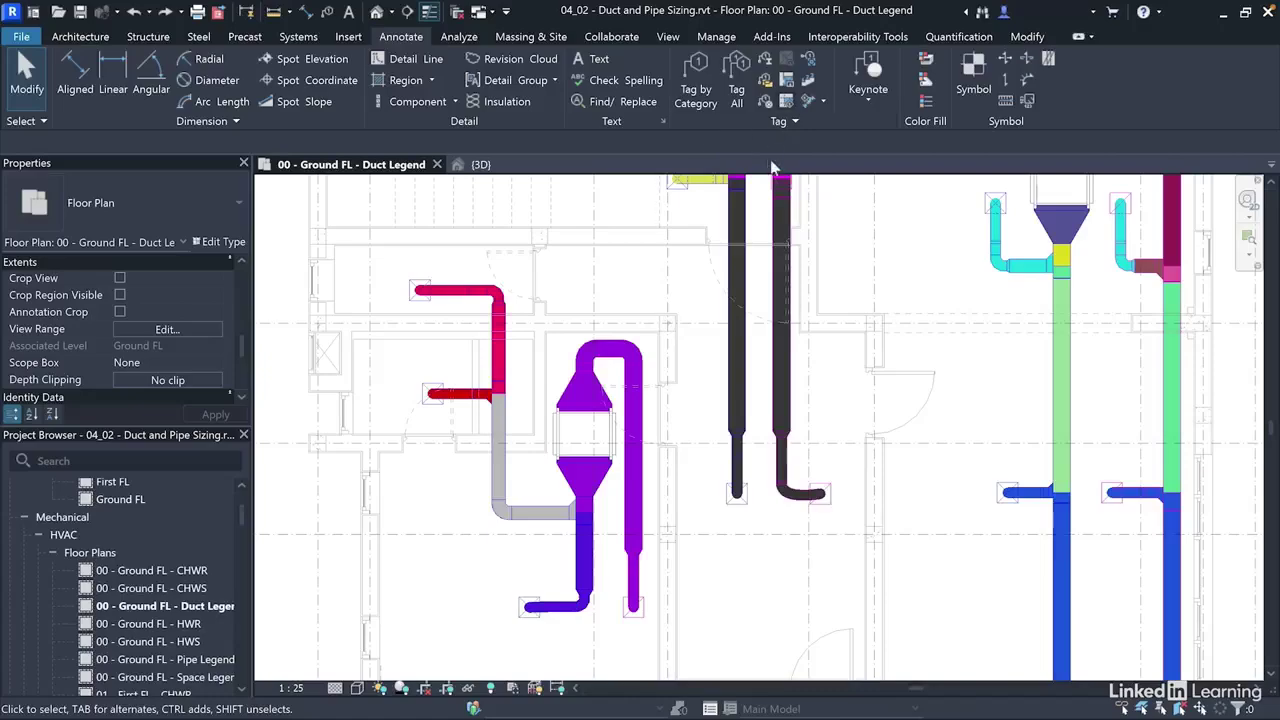
{"action": "left_click", "coordinate": [737, 92]}
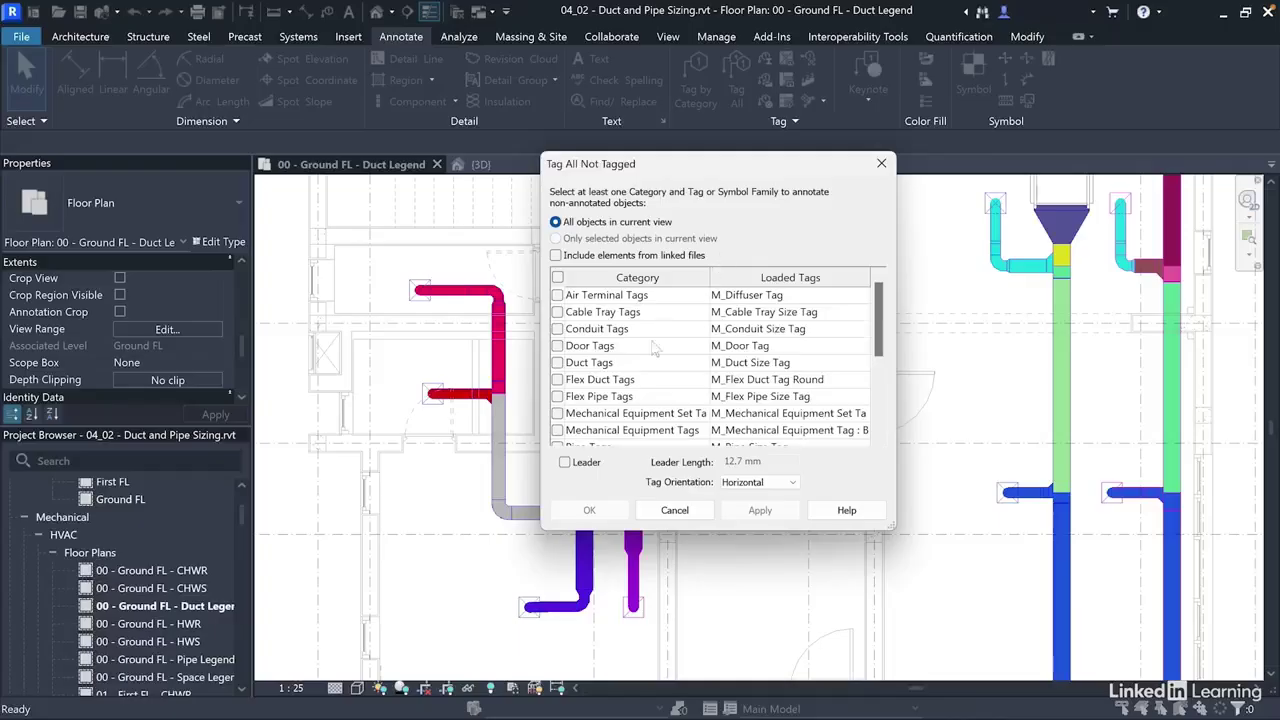
{"action": "left_click", "coordinate": [558, 363]}
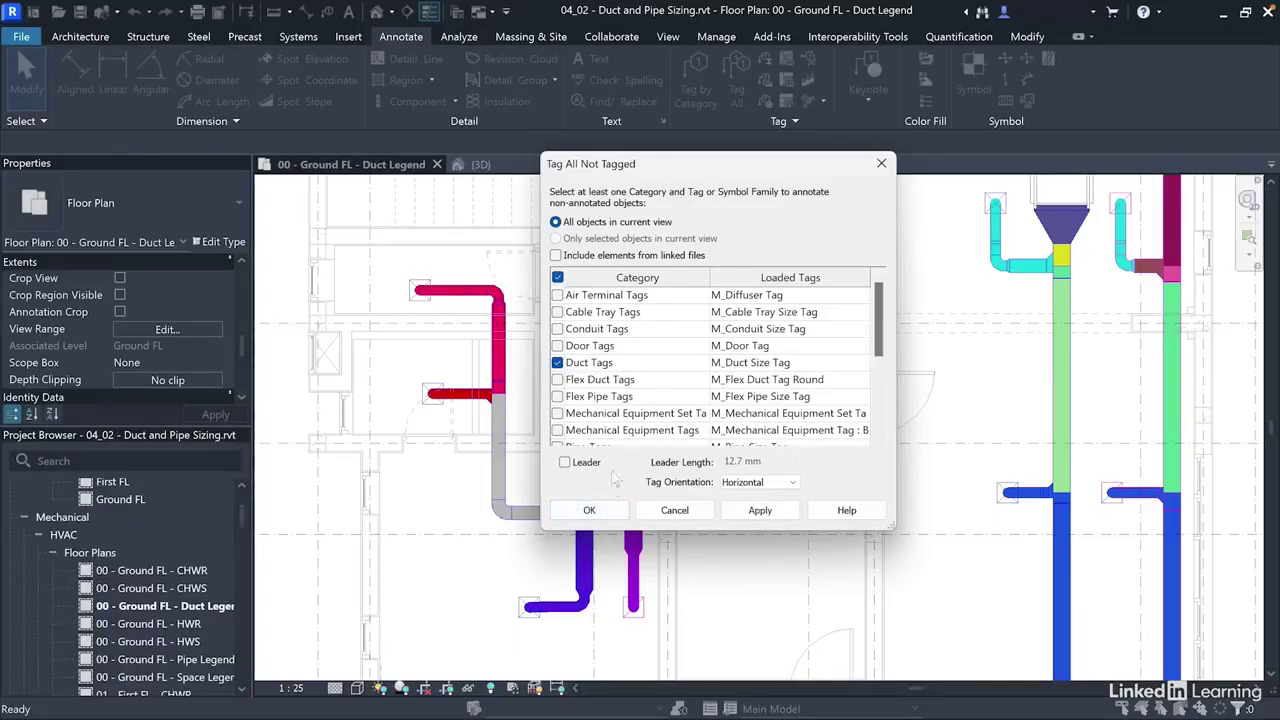
{"action": "left_click", "coordinate": [590, 511]}
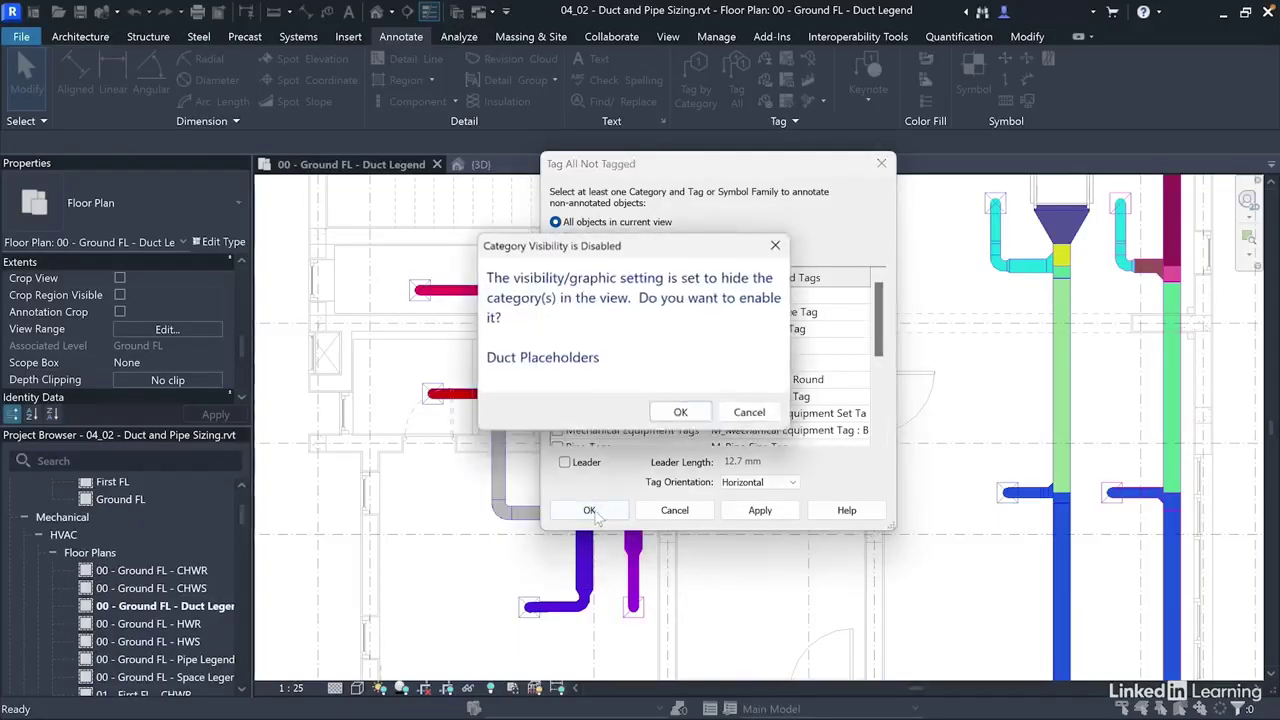
{"action": "left_click", "coordinate": [664, 410]}
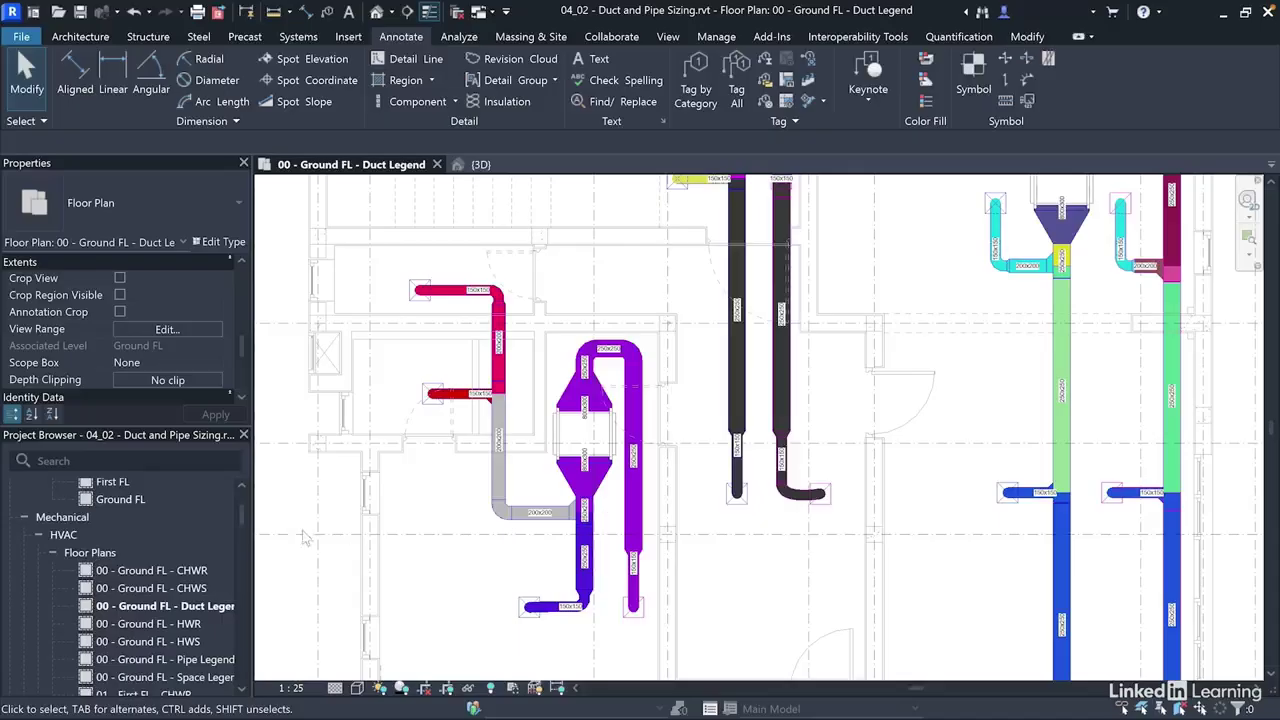
Open the 01 - First FL - Duct Legend floor plan and tag all its untagged ducts with M_Duct Size Tag.
{"action": "scroll", "coordinate": [183, 623], "scroll_direction": "down", "scroll_amount": 2}
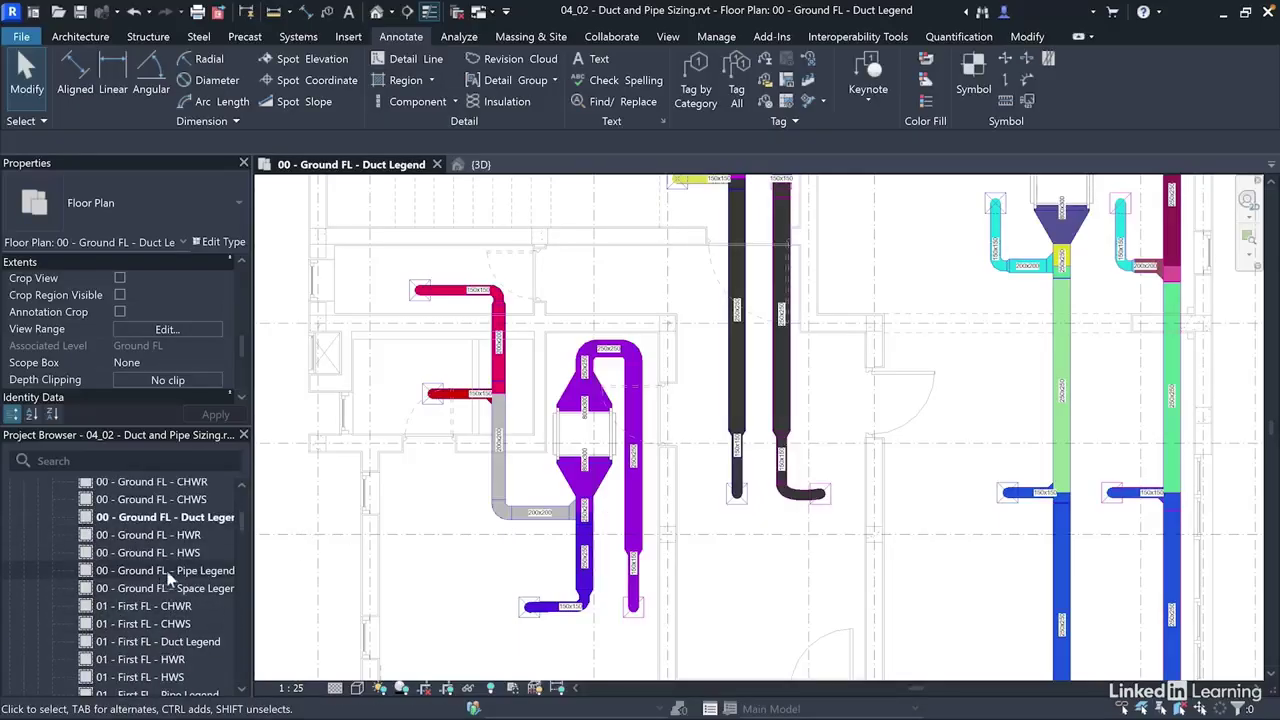
{"action": "double_click", "coordinate": [193, 645]}
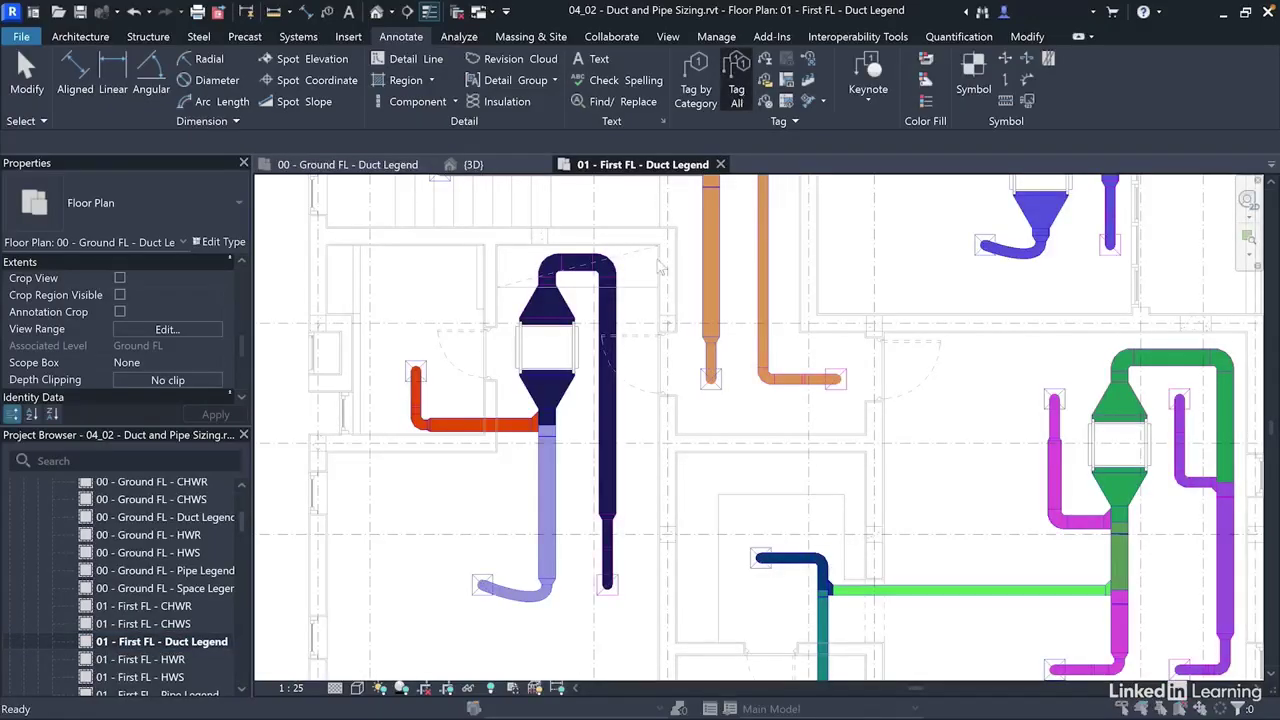
{"action": "left_click", "coordinate": [739, 92]}
{"action": "left_click", "coordinate": [557, 362]}
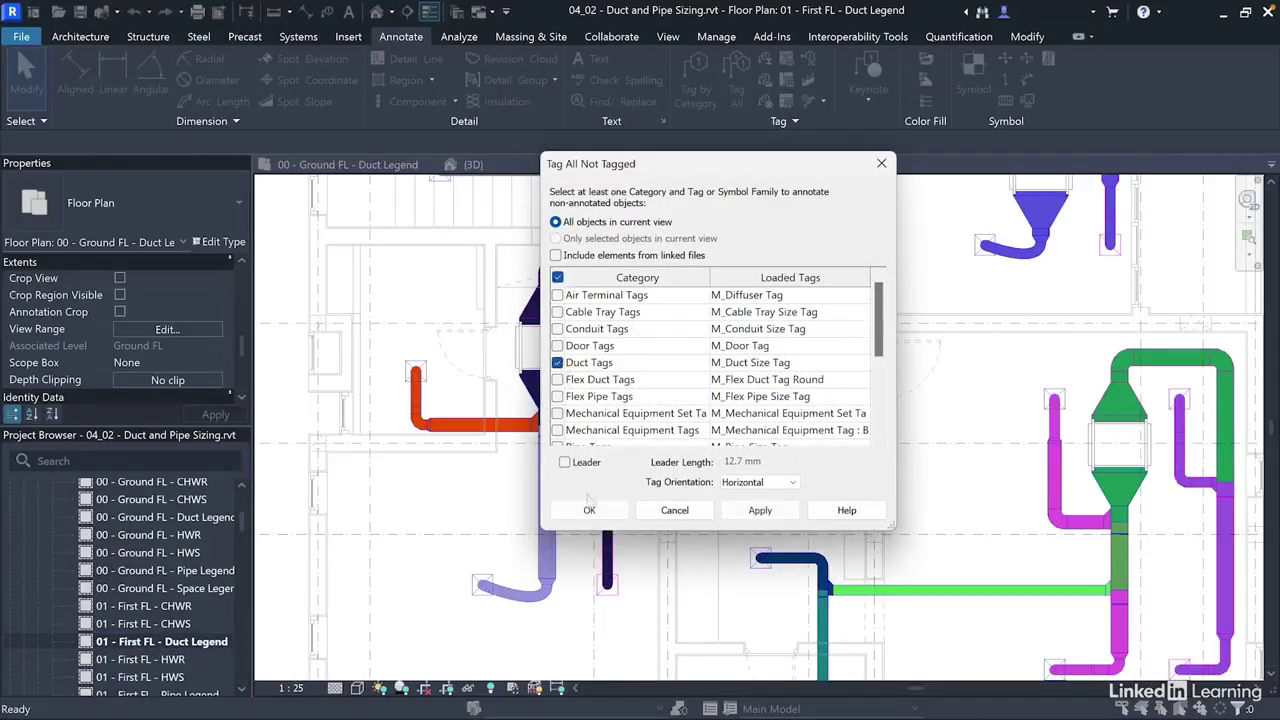
{"action": "left_click", "coordinate": [575, 506]}
{"action": "left_click", "coordinate": [660, 410]}
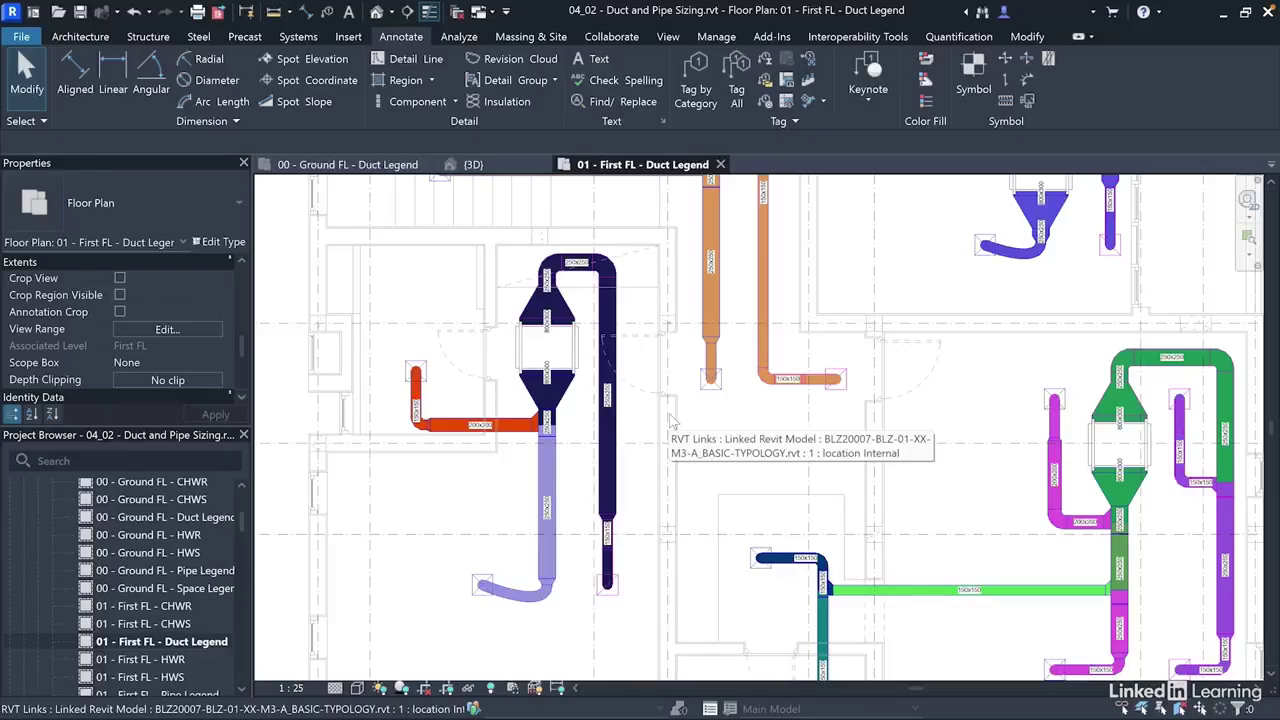
Open the 00 - Ground FL - CHWR floor plan to show the whole chilled water return layout.
{"action": "scroll", "coordinate": [195, 572], "scroll_direction": "up", "scroll_amount": 2}
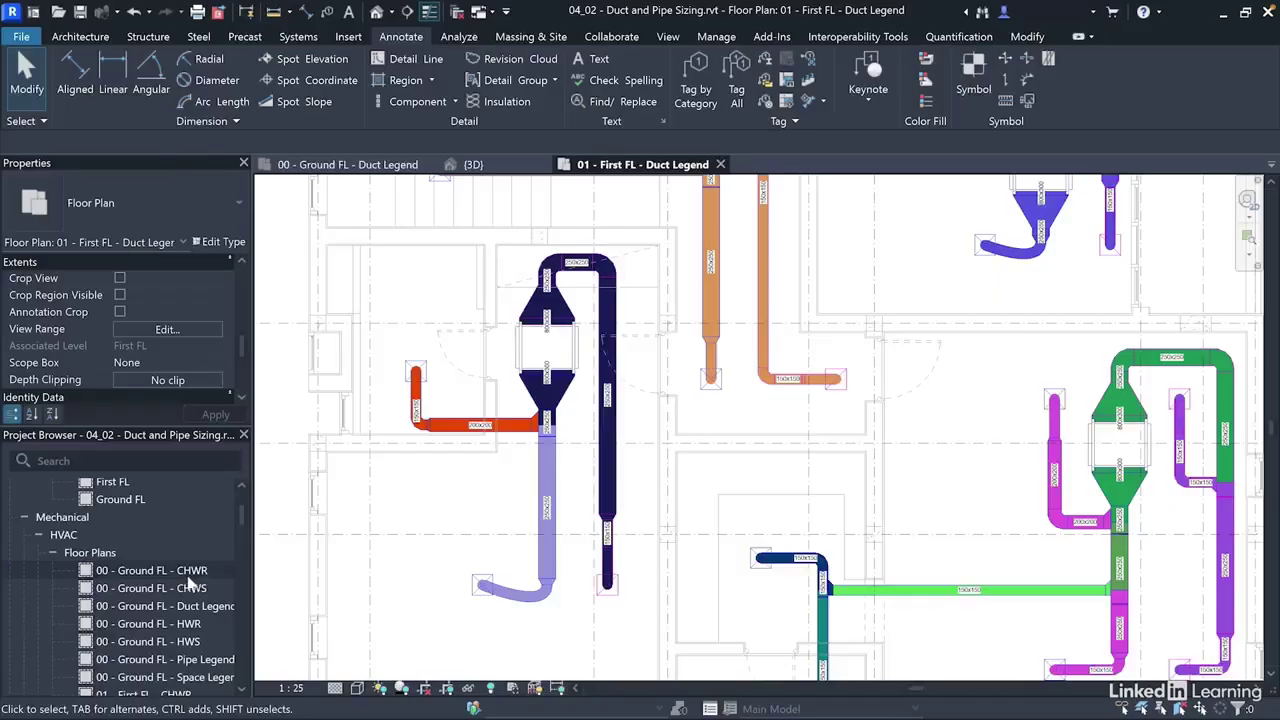
{"action": "left_click", "coordinate": [195, 574]}
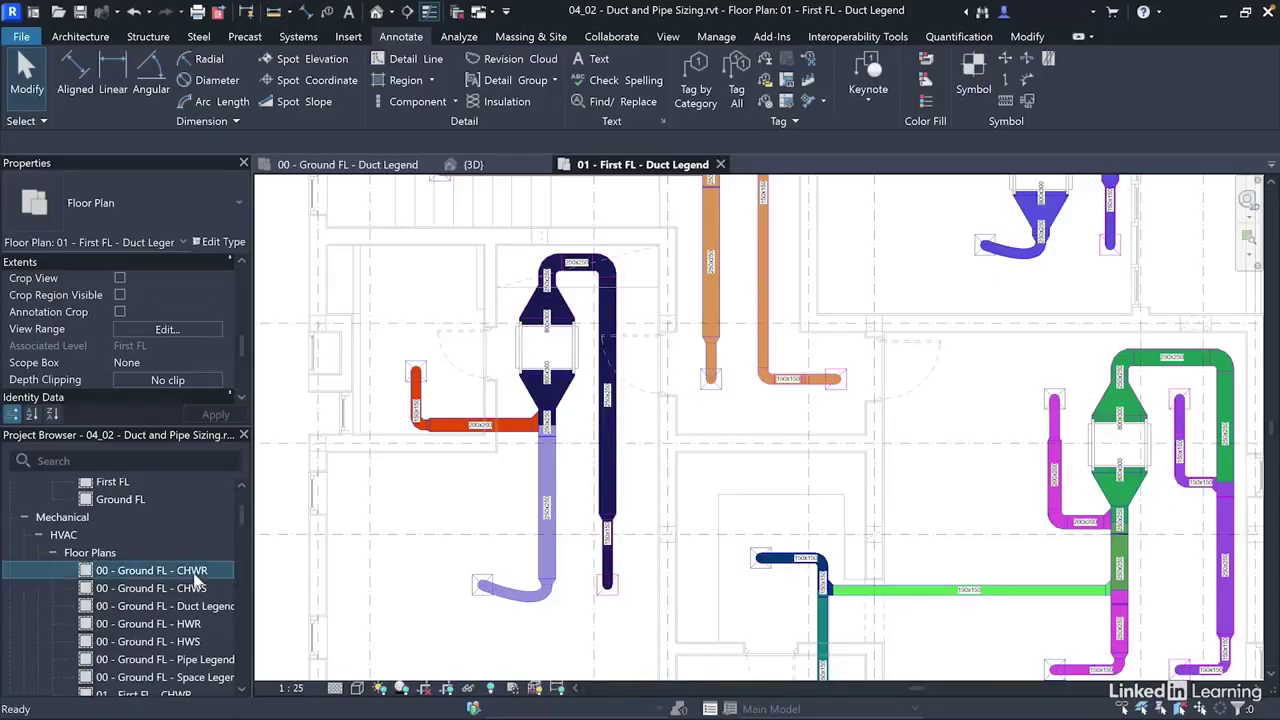
{"action": "double_click", "coordinate": [195, 574]}
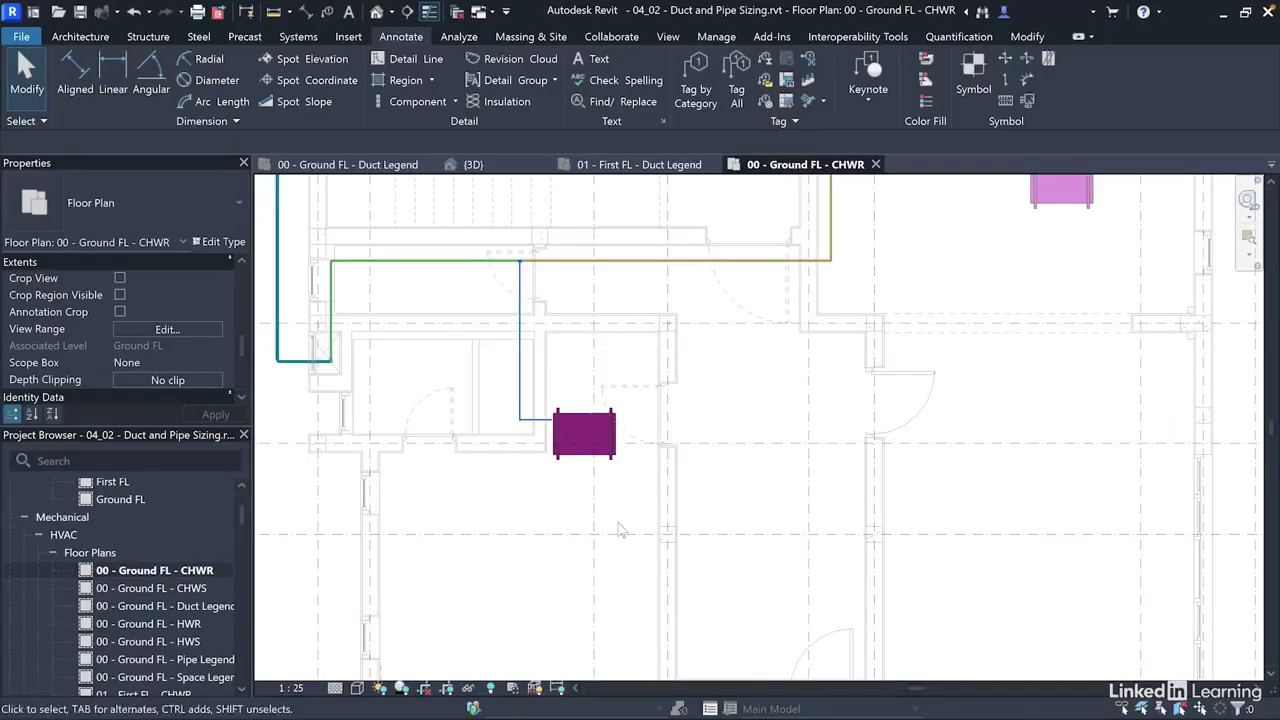
{"action": "scroll", "coordinate": [620, 530], "scroll_direction": "down", "scroll_amount": 5}
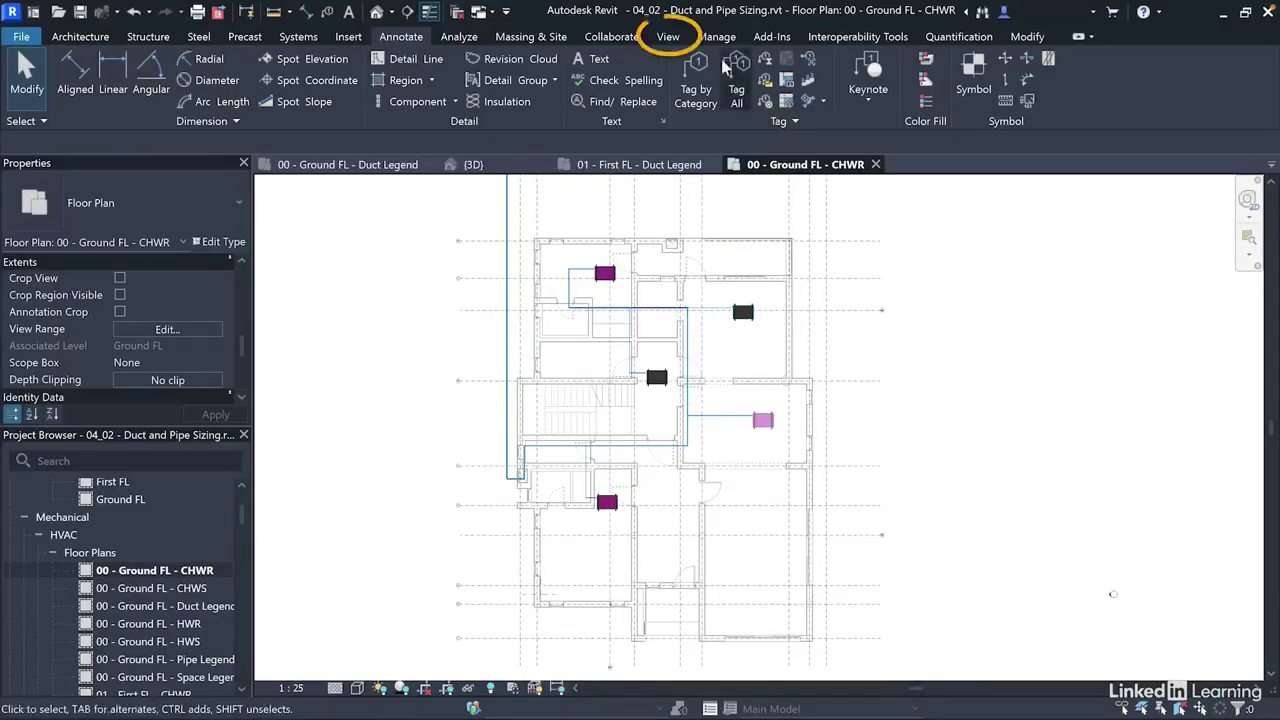
Review the categories and System Type rule of the CHWR view filter, leaving the project's filters unchanged.
{"action": "left_click", "coordinate": [668, 36]}
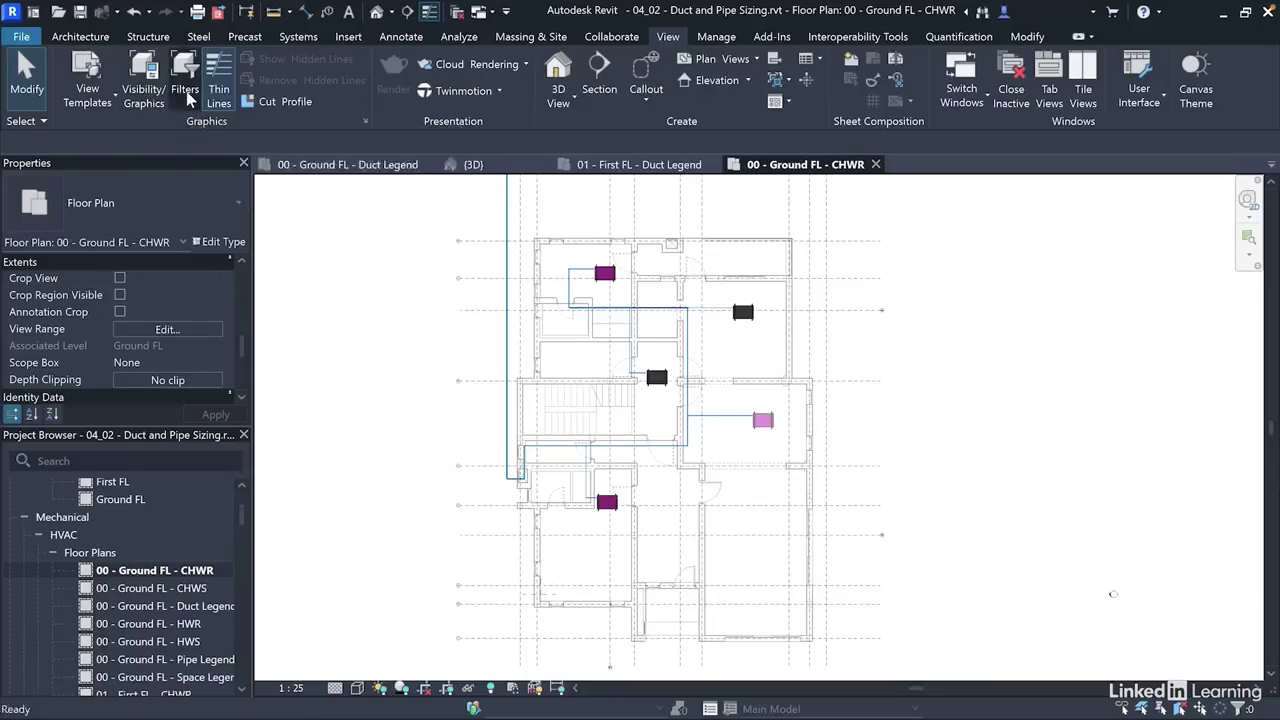
{"action": "left_click", "coordinate": [185, 90]}
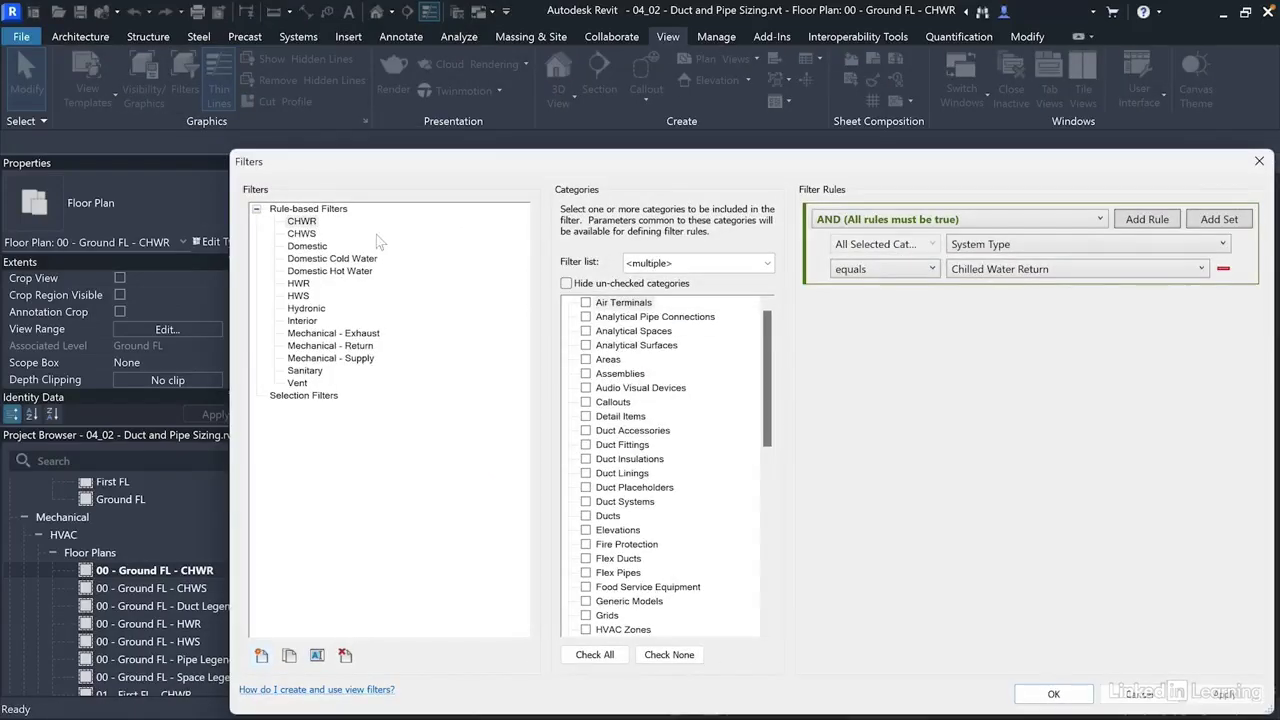
{"action": "left_click", "coordinate": [301, 222]}
{"action": "left_click", "coordinate": [1259, 162]}
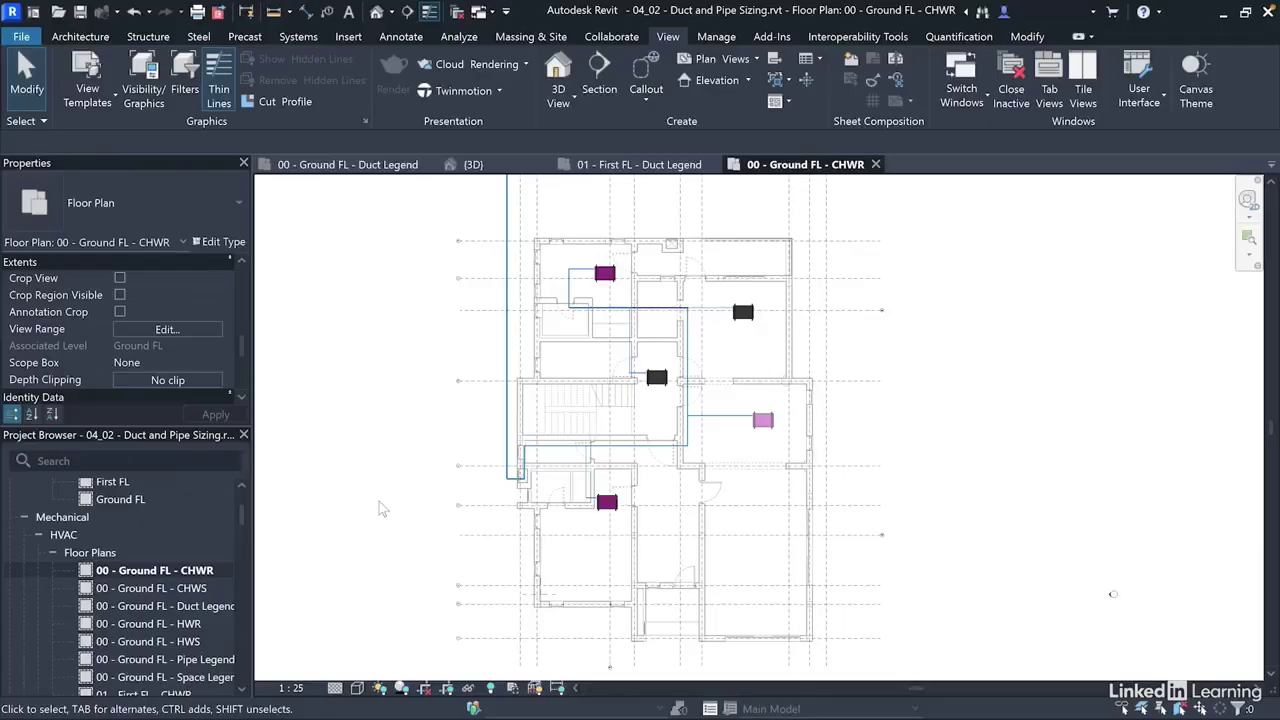
Check which filters are enabled and visible in the CHWR floor plan's Visibility/Graphic Overrides.
{"action": "key", "text": "v"}
{"action": "key", "text": "g"}
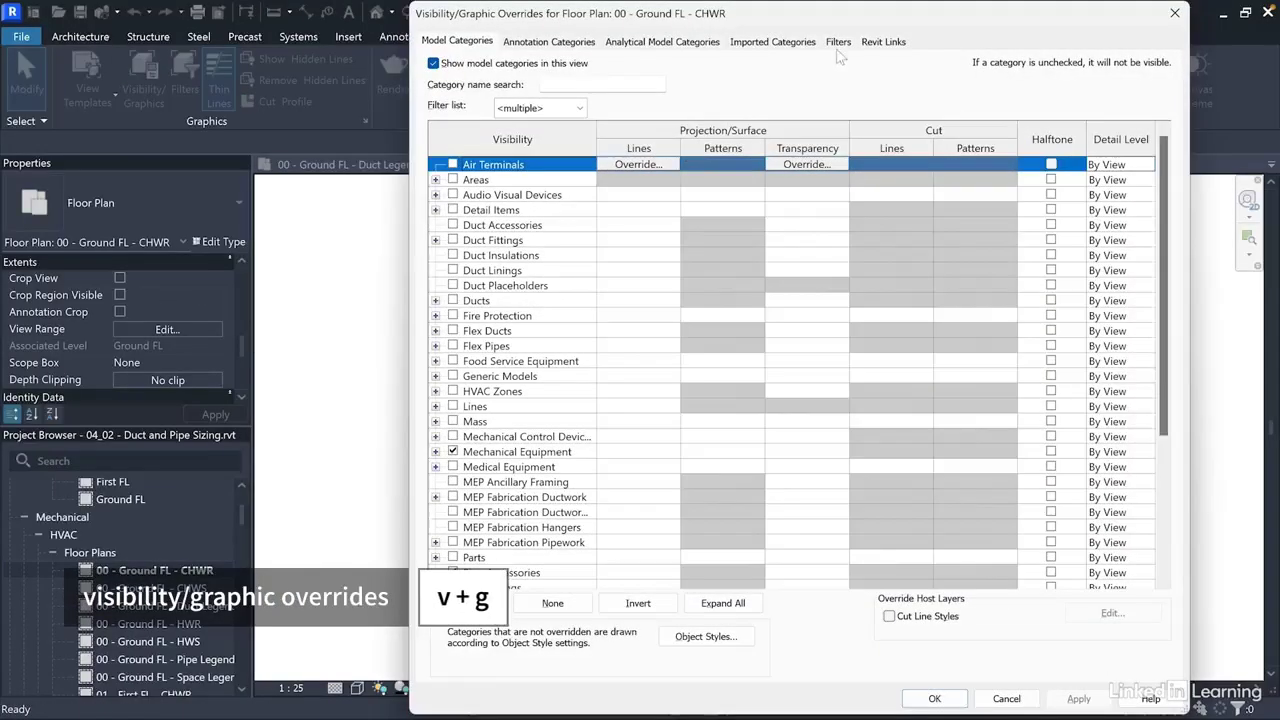
{"action": "left_click", "coordinate": [839, 42]}
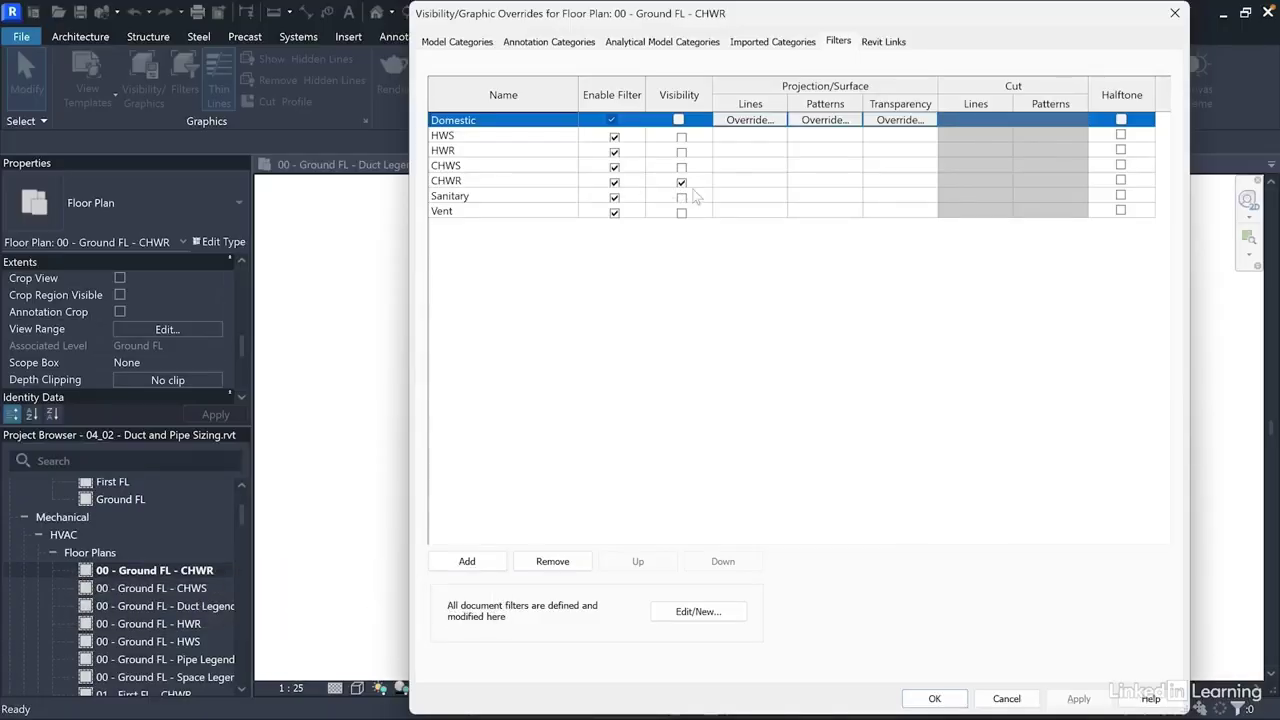
{"action": "left_click", "coordinate": [1175, 13]}
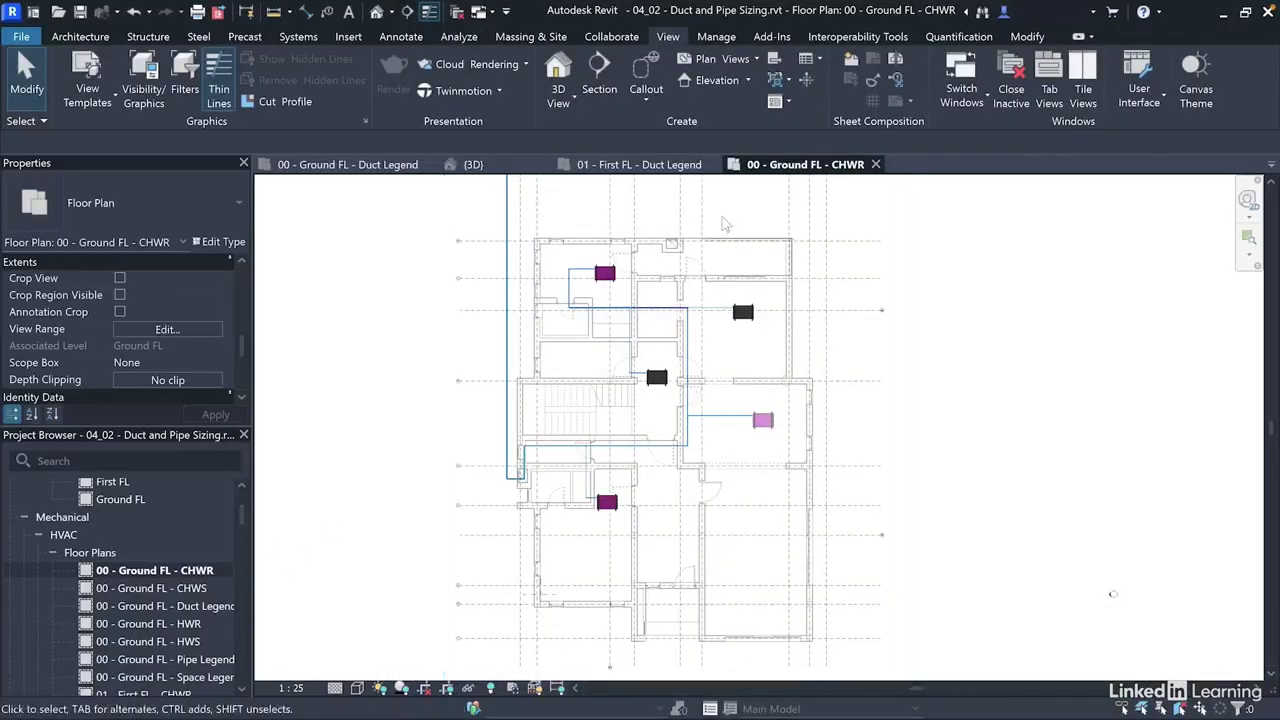
{"action": "scroll", "coordinate": [726, 224], "scroll_direction": "up", "scroll_amount": 1}
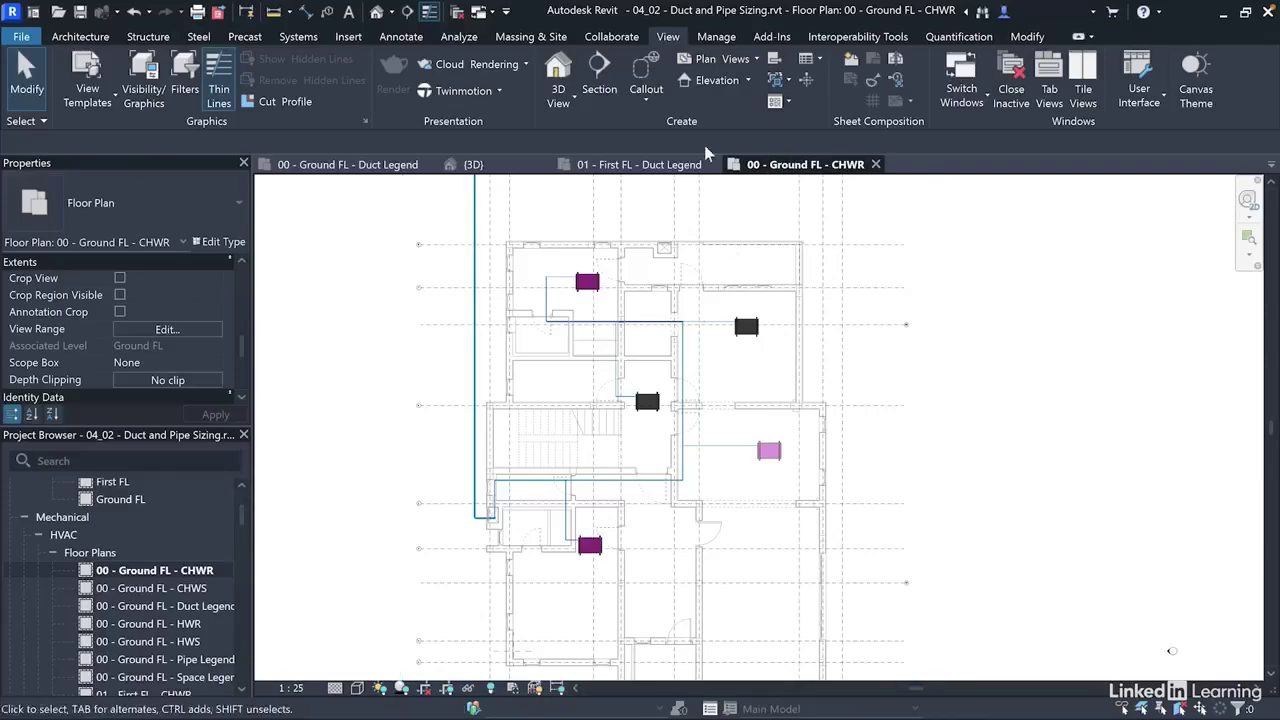
Tag all untagged pipes in the 00 - Ground FL - CHWR floor plan with M_Pipe Size Tag.
{"action": "left_click", "coordinate": [405, 36]}
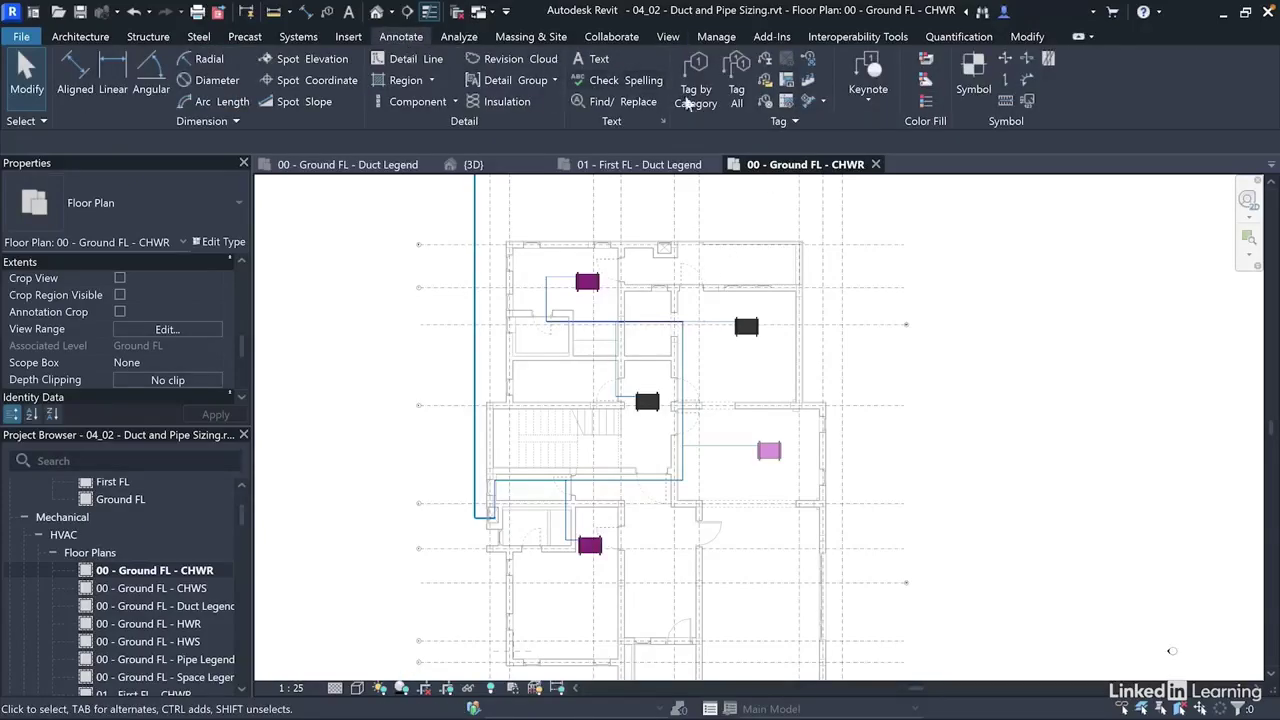
{"action": "left_click", "coordinate": [737, 90]}
{"action": "scroll", "coordinate": [645, 400], "scroll_direction": "down", "scroll_amount": 5}
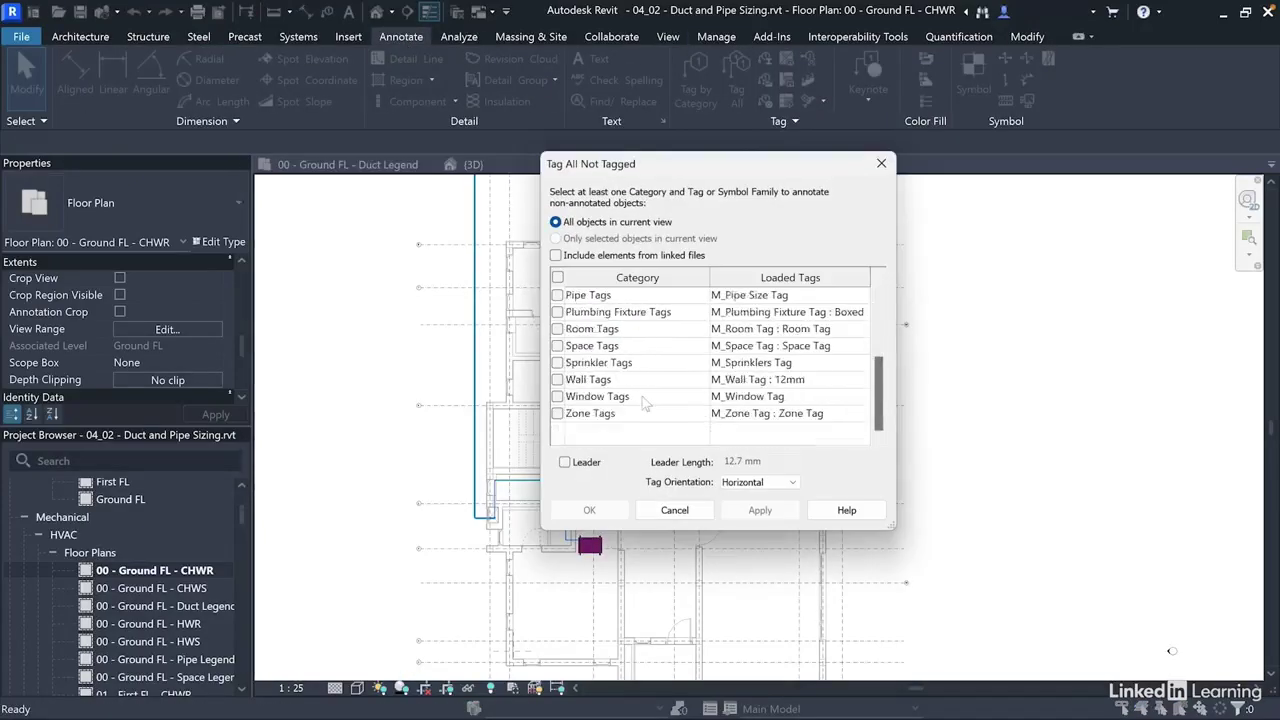
{"action": "left_click", "coordinate": [558, 296]}
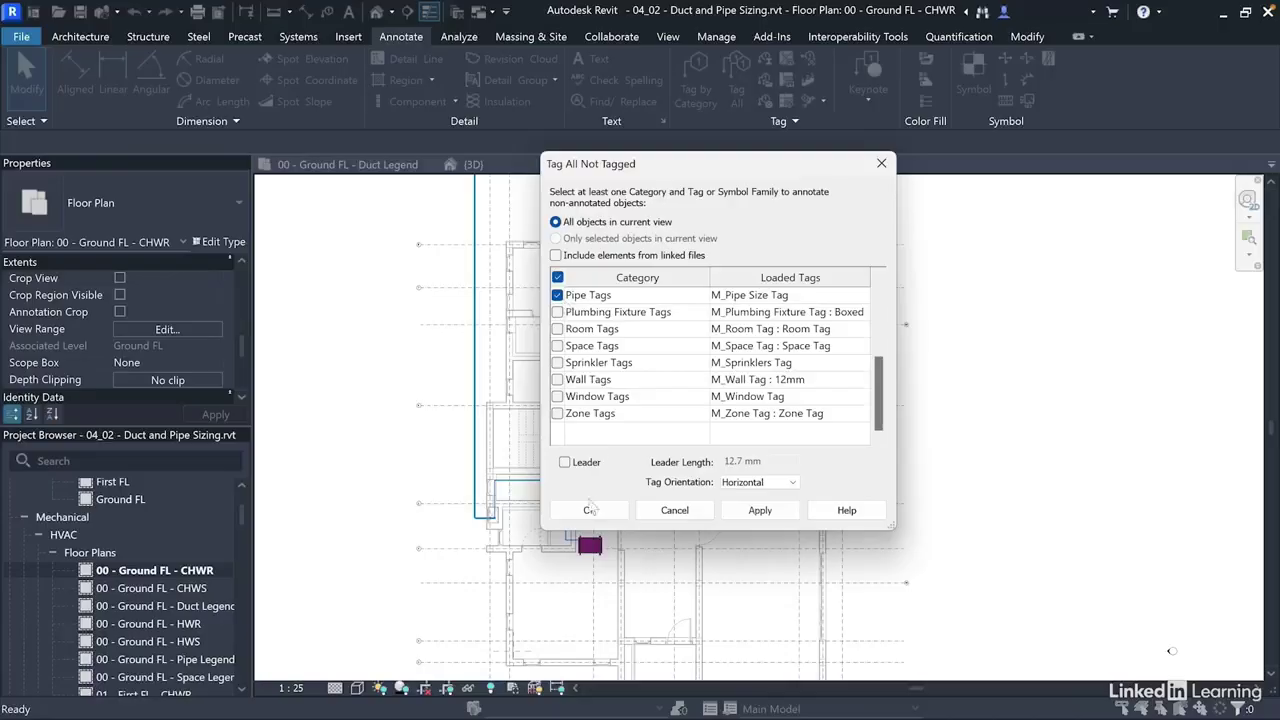
{"action": "left_click", "coordinate": [590, 510]}
{"action": "left_click", "coordinate": [760, 409]}
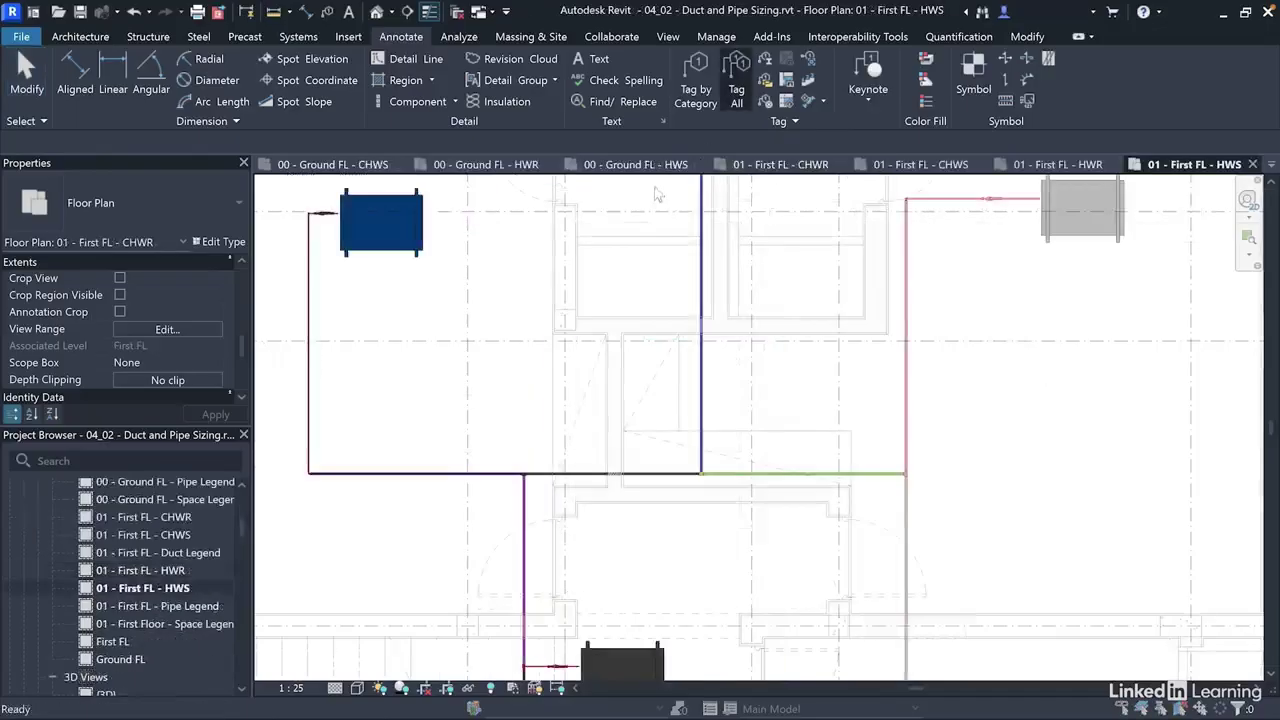
Tag all untagged pipes in the 01 - First FL - HWS floor plan with M_Pipe Size Tag, enabling the hidden Pipe Placeholders category.
{"action": "scroll", "coordinate": [595, 360], "scroll_direction": "down", "scroll_amount": 4}
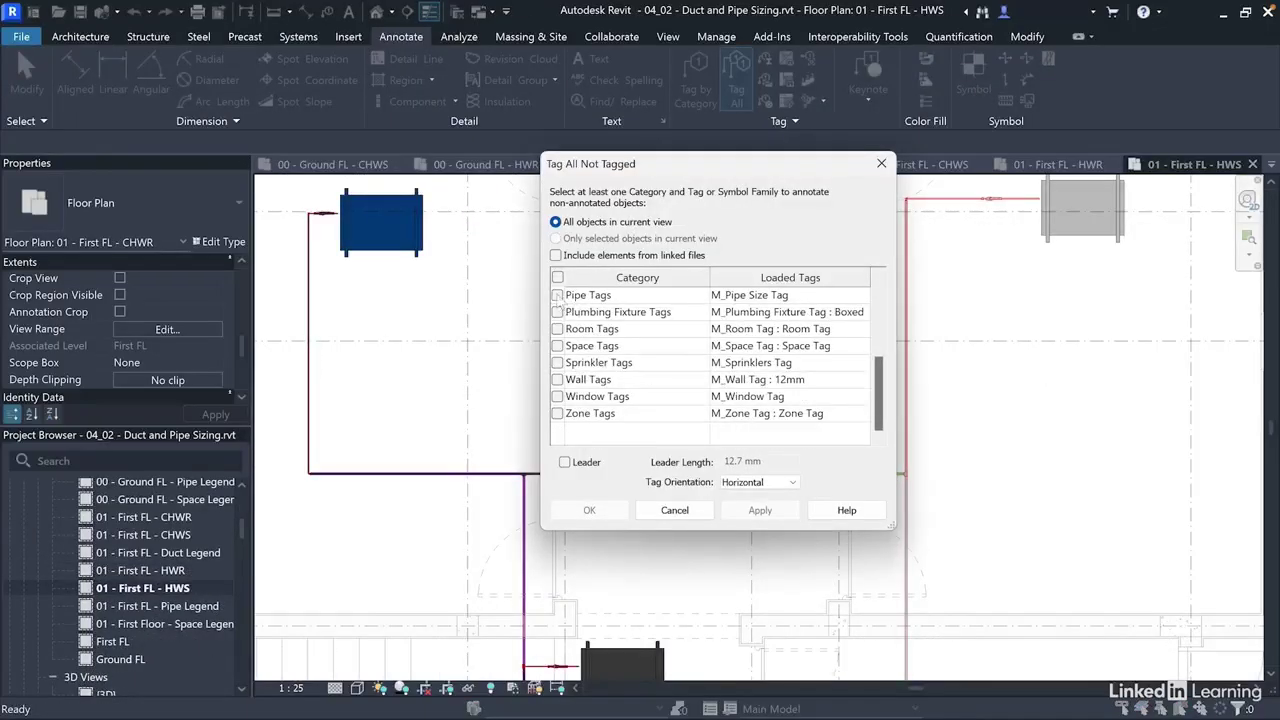
{"action": "left_click", "coordinate": [557, 295]}
{"action": "left_click", "coordinate": [589, 510]}
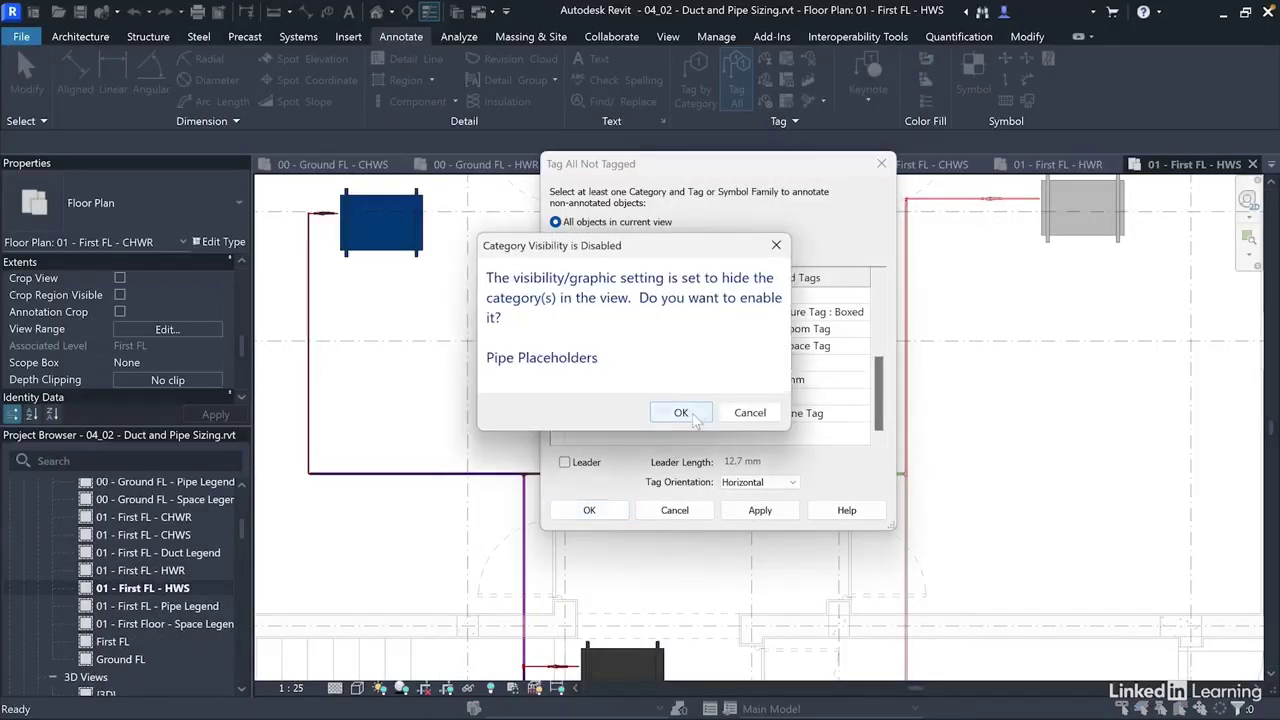
{"action": "left_click", "coordinate": [681, 413]}
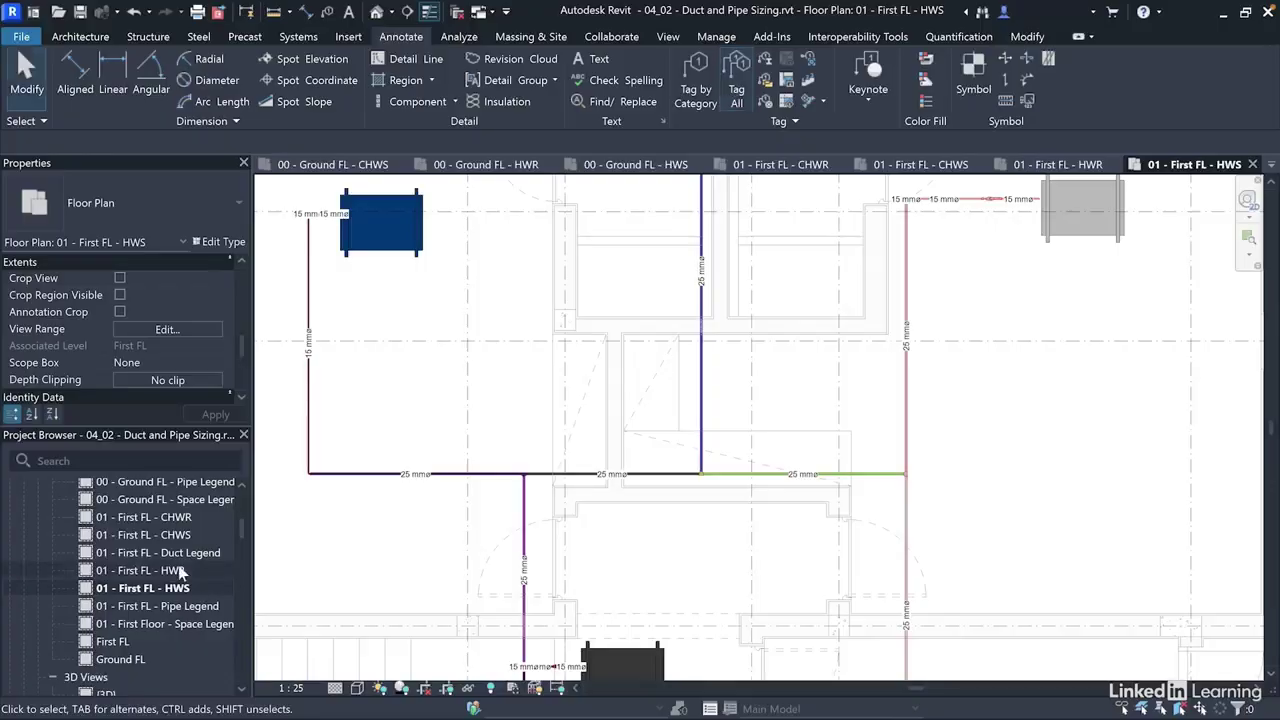
Open the 00 - Ground FL - Duct Legend floor plan and start duct sizing for the supply branch network connecting the unit to its three diffusers.
{"action": "scroll", "coordinate": [178, 565], "scroll_direction": "up", "scroll_amount": 5}
{"action": "scroll", "coordinate": [178, 565], "scroll_direction": "down", "scroll_amount": 4}
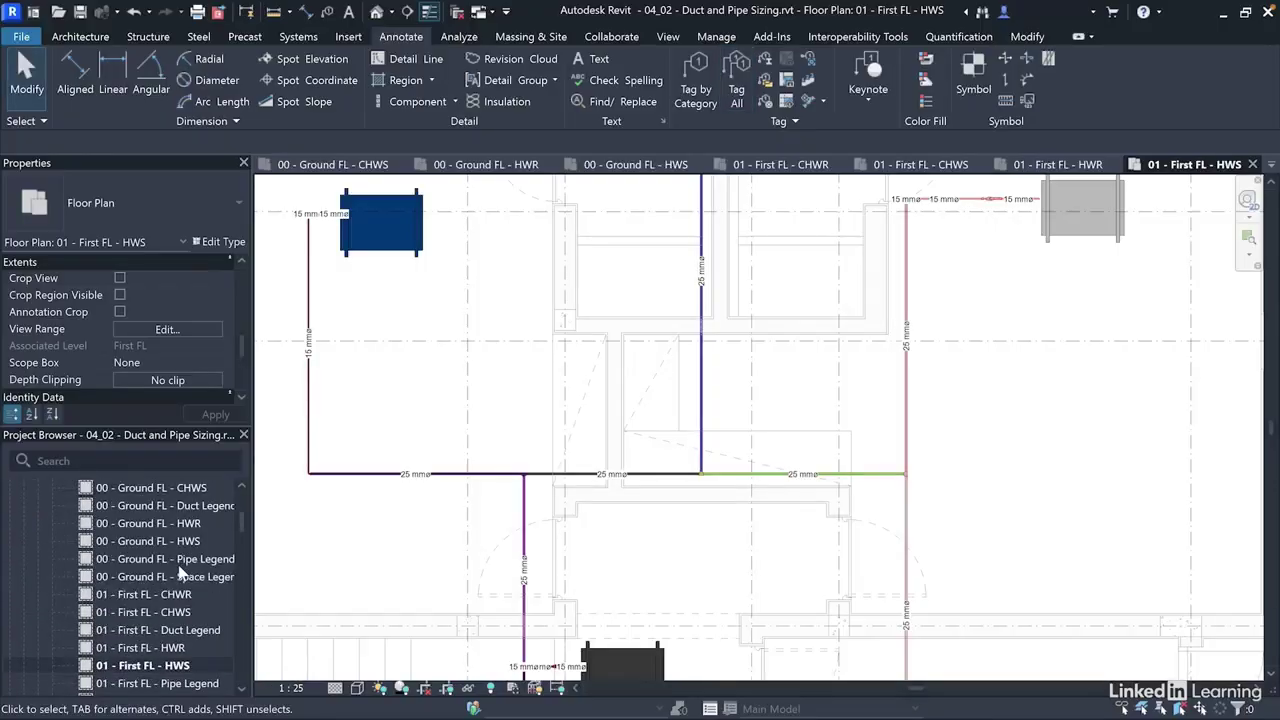
{"action": "double_click", "coordinate": [185, 508]}
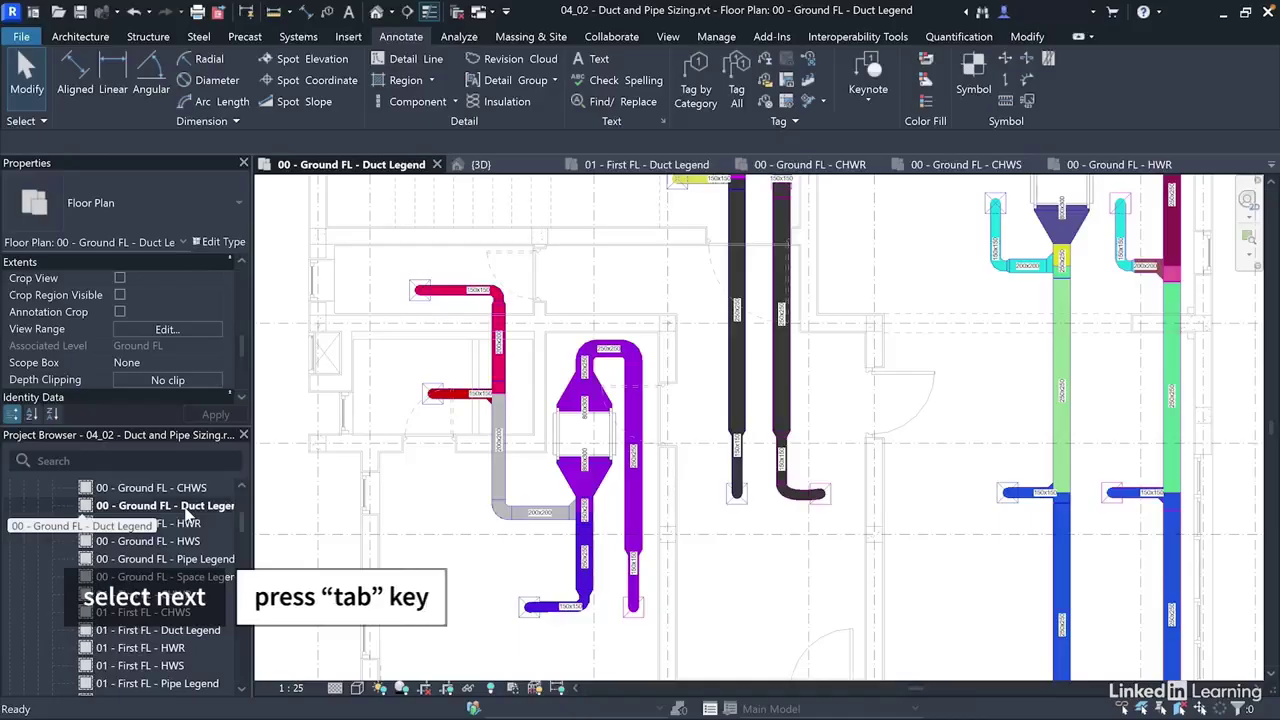
{"action": "scroll", "coordinate": [592, 594], "scroll_direction": "up", "scroll_amount": 1}
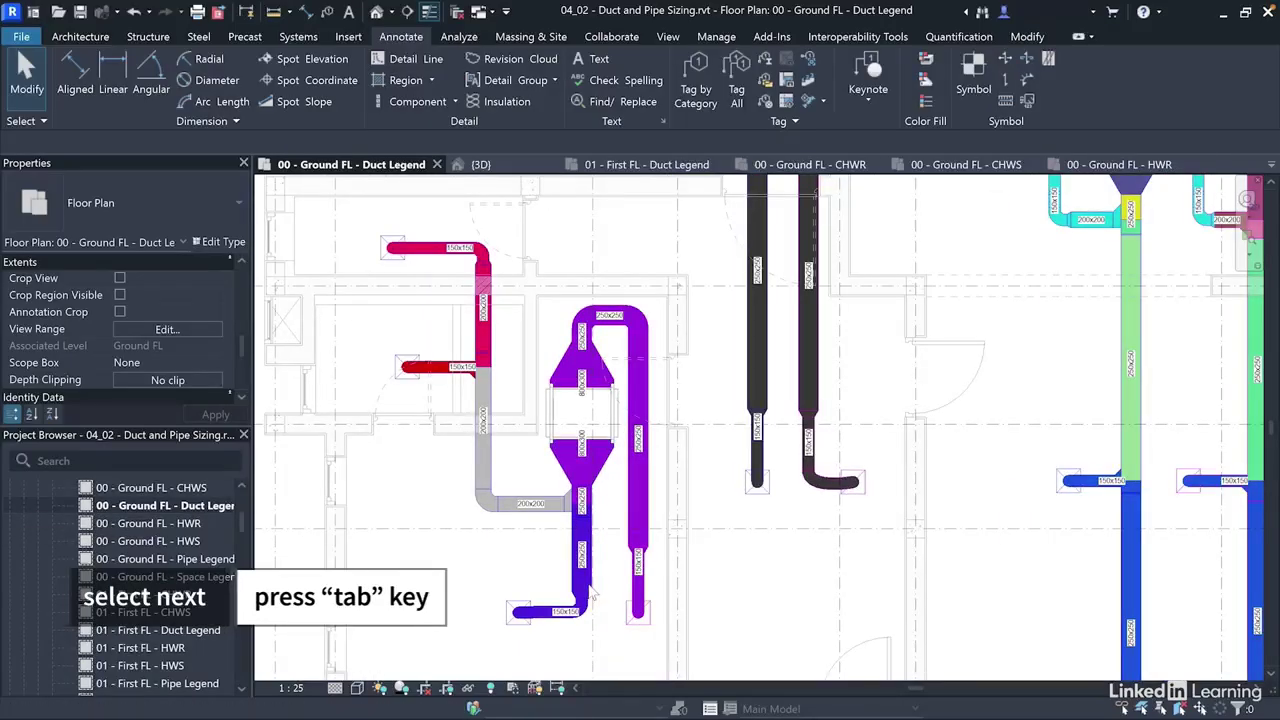
{"action": "key", "text": "Tab"}
{"action": "key", "text": "Tab"}
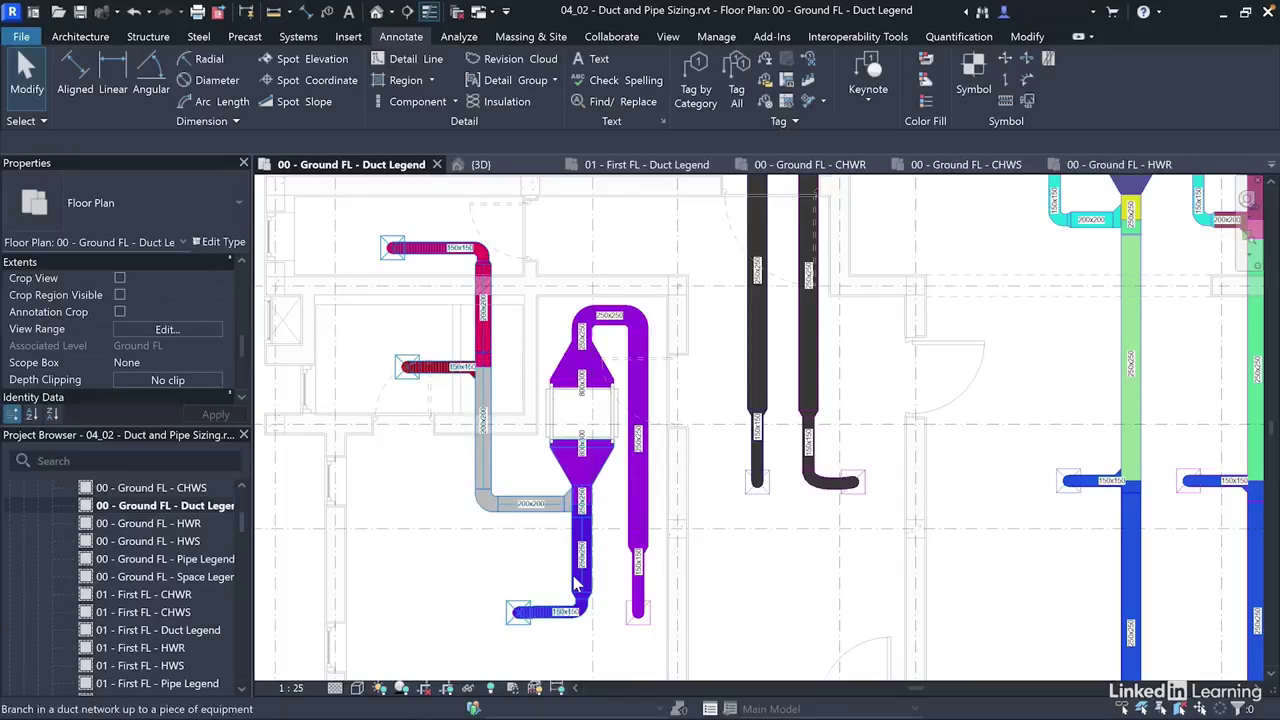
{"action": "left_click", "coordinate": [576, 585]}
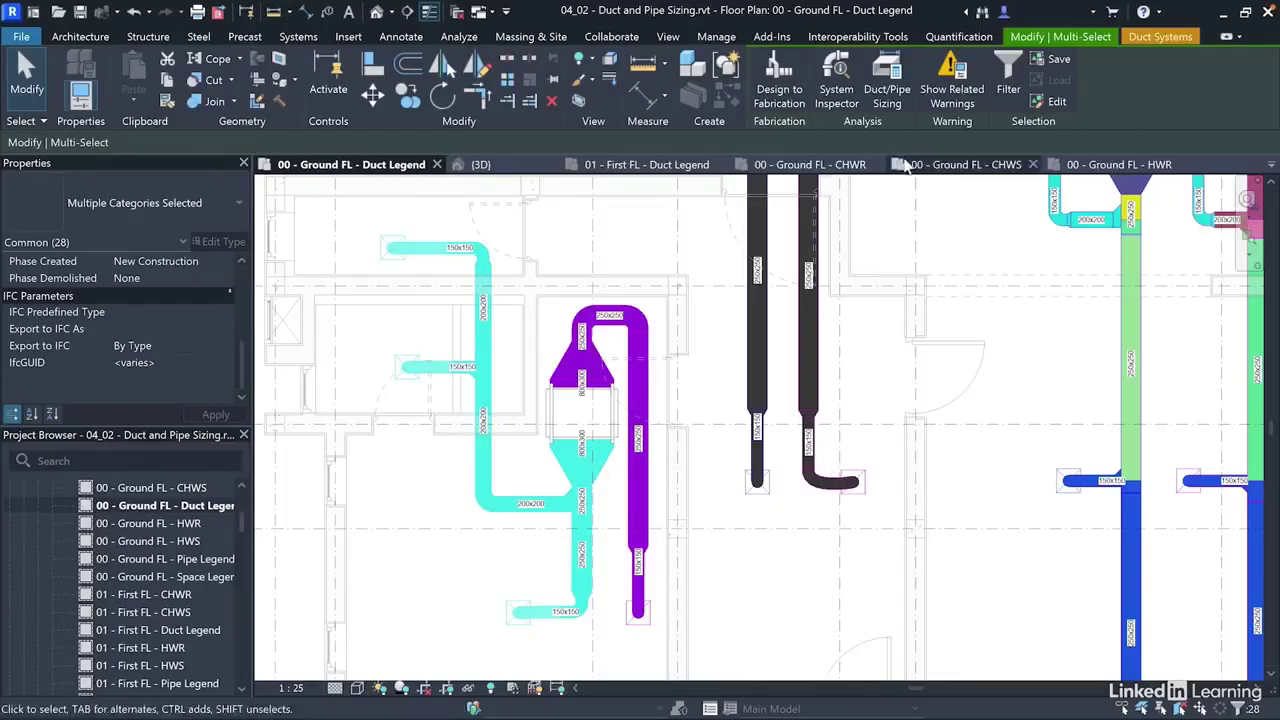
{"action": "left_click", "coordinate": [885, 98]}
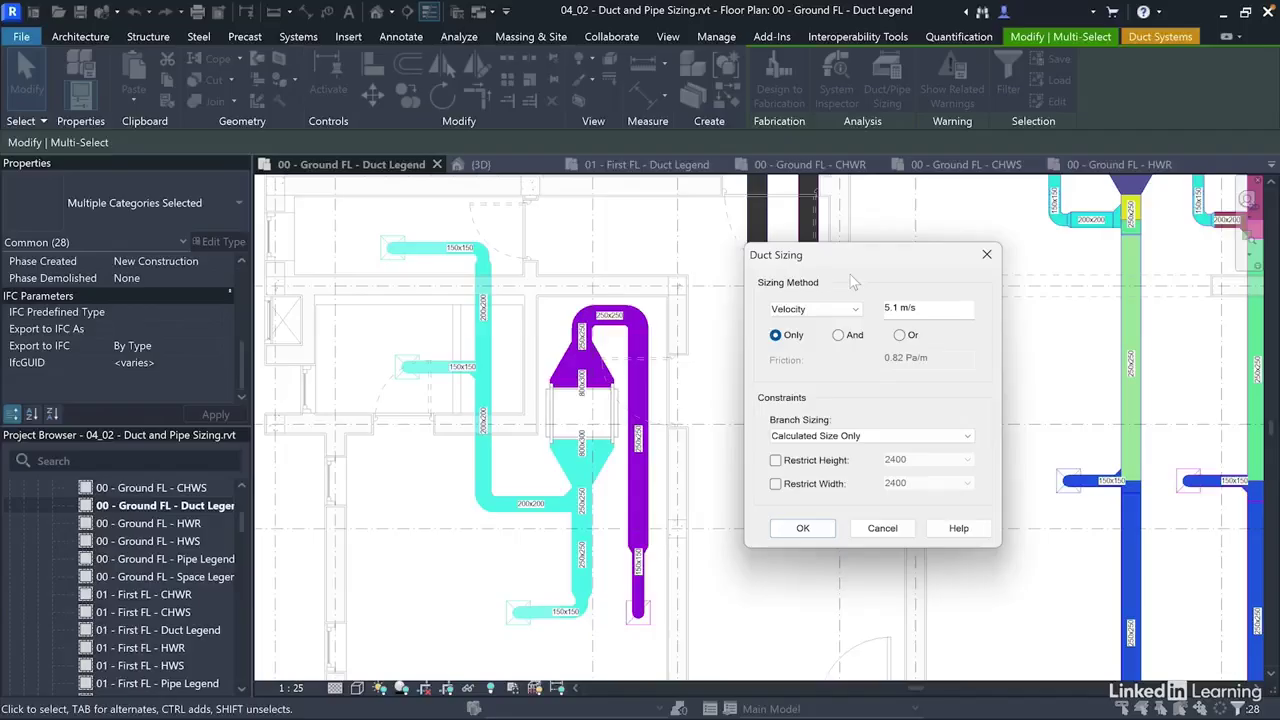
Try the Velocity and Friction sizing methods with the Only, And and Or options in Duct Sizing.
{"action": "left_click", "coordinate": [856, 309]}
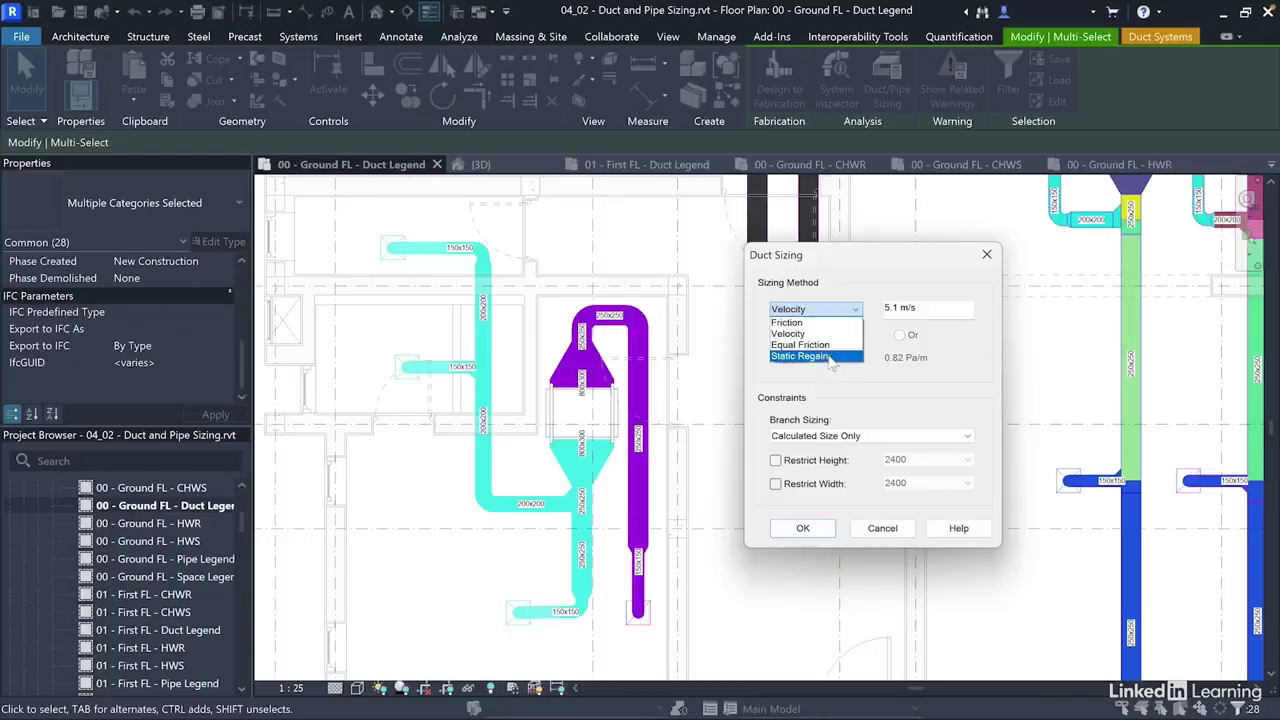
{"action": "left_click", "coordinate": [855, 392]}
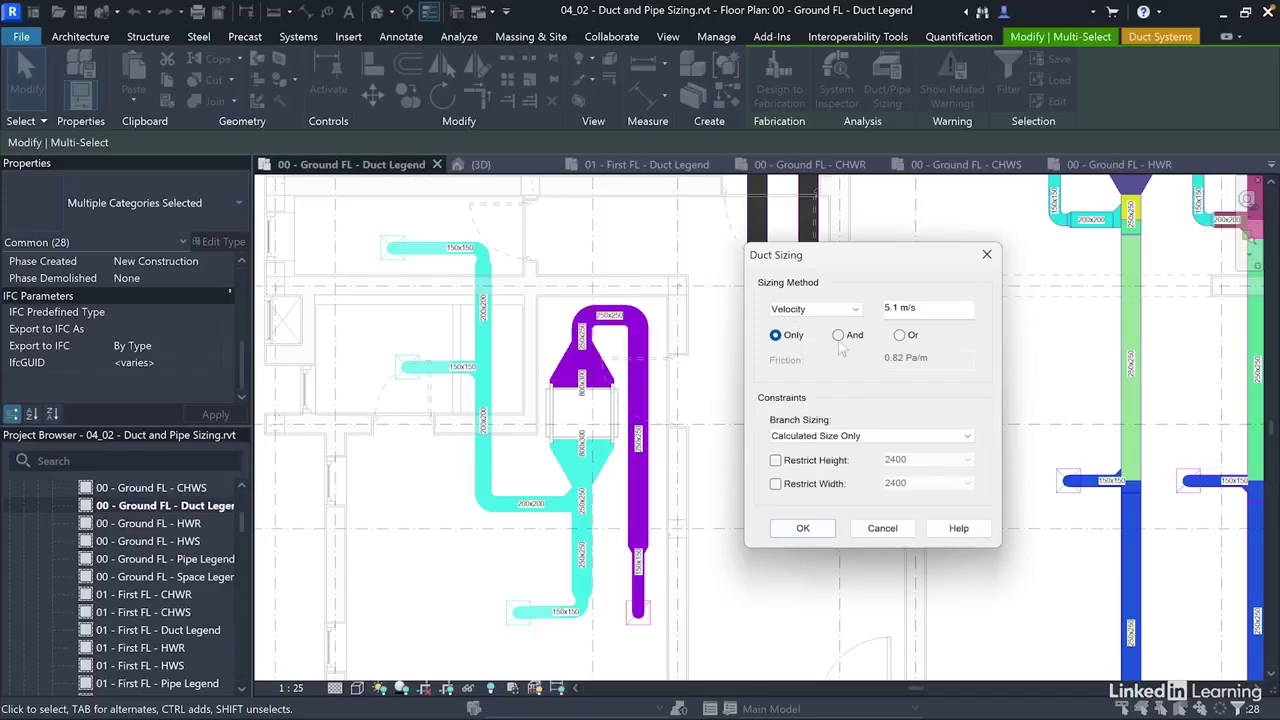
{"action": "left_click", "coordinate": [839, 337]}
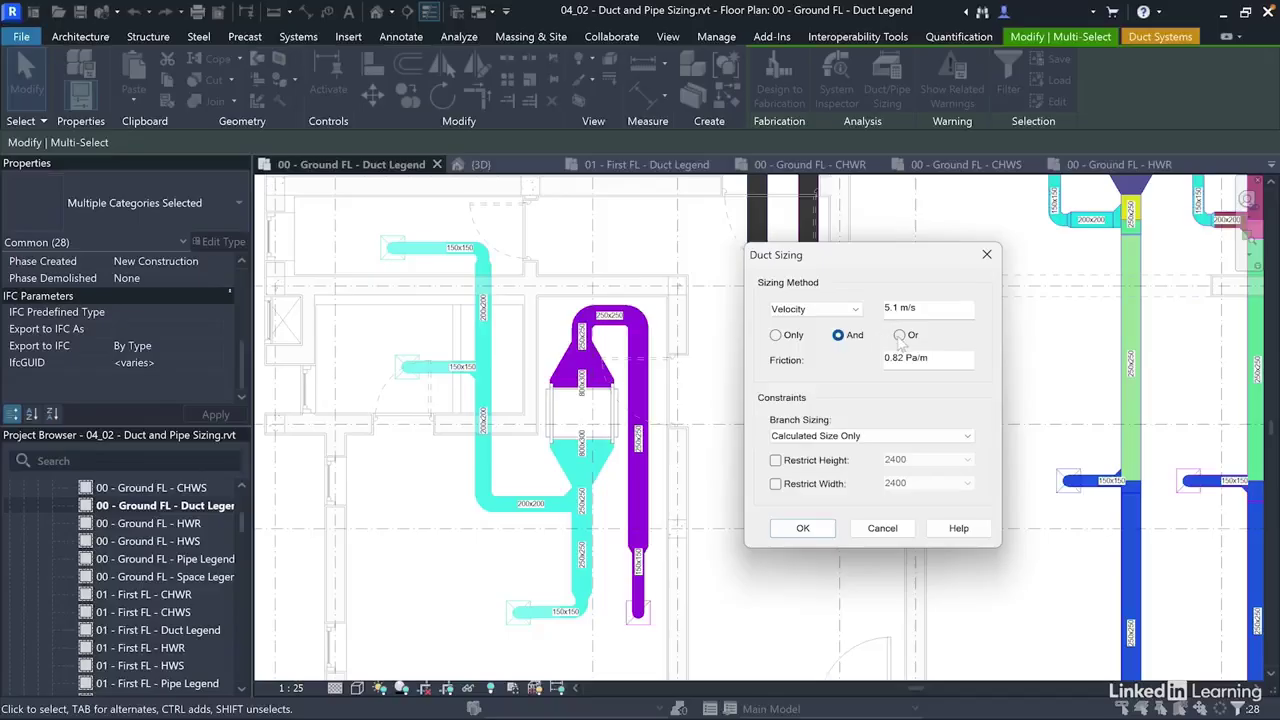
{"action": "left_click", "coordinate": [776, 335]}
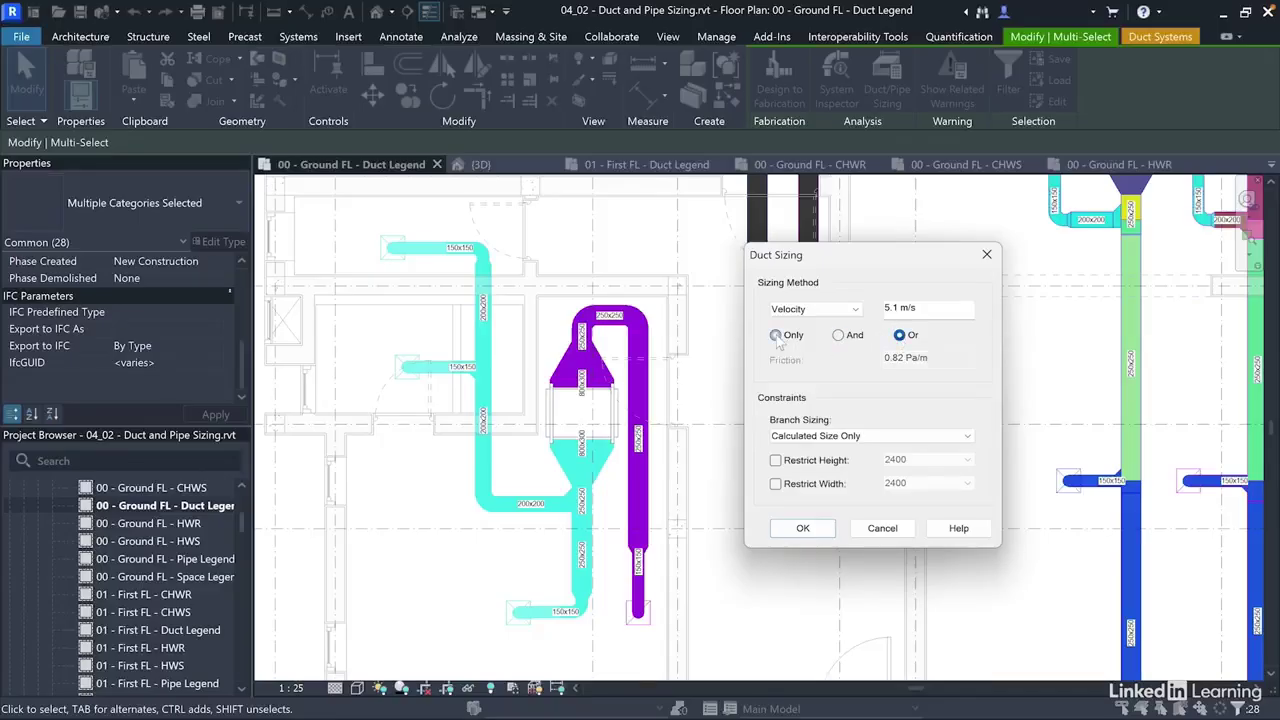
{"action": "left_click", "coordinate": [812, 310]}
{"action": "left_click", "coordinate": [806, 322]}
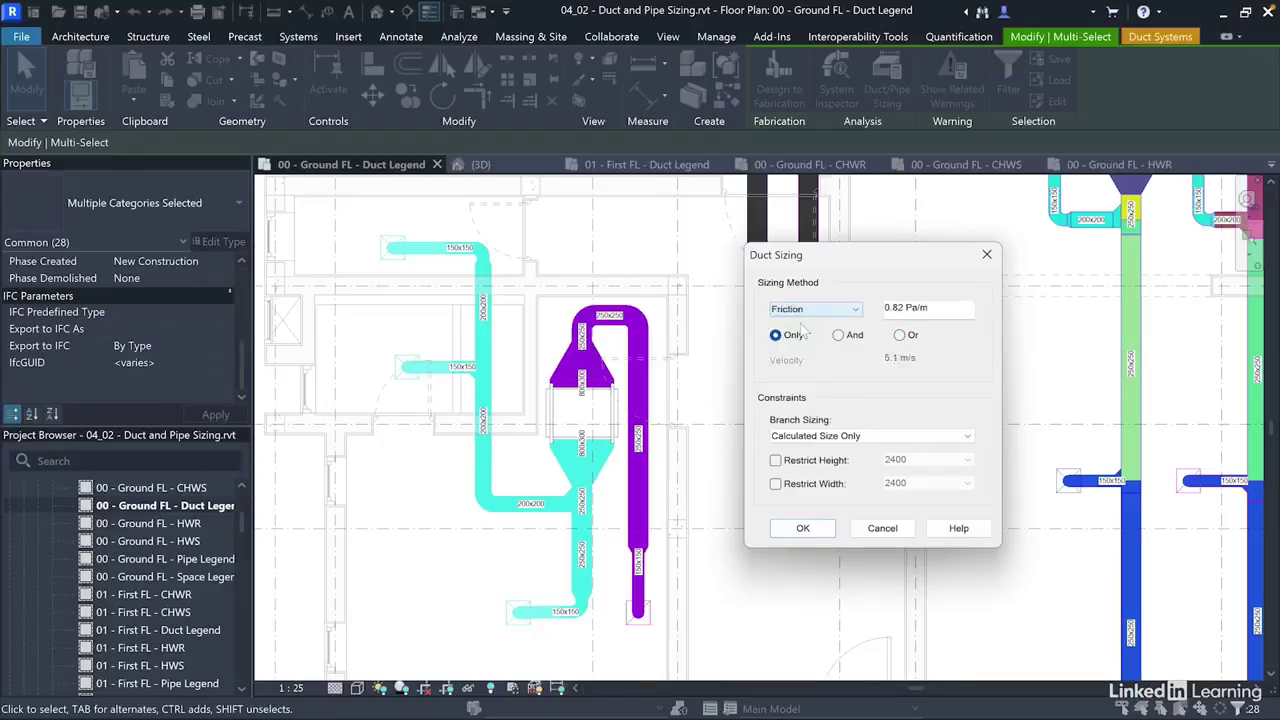
{"action": "left_click", "coordinate": [842, 337]}
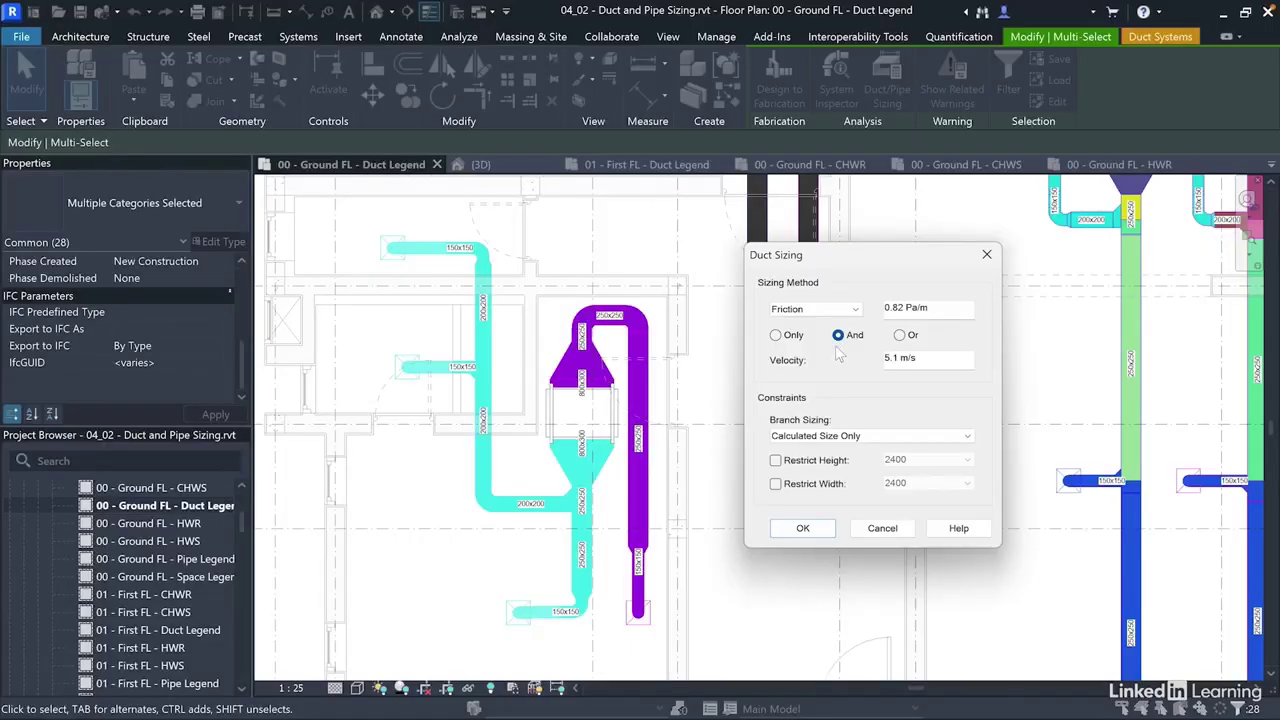
Size the selected ducts by Equal Friction at 1.00 Pa/m with branch sizing set to Match Connector Size.
{"action": "left_click", "coordinate": [836, 316]}
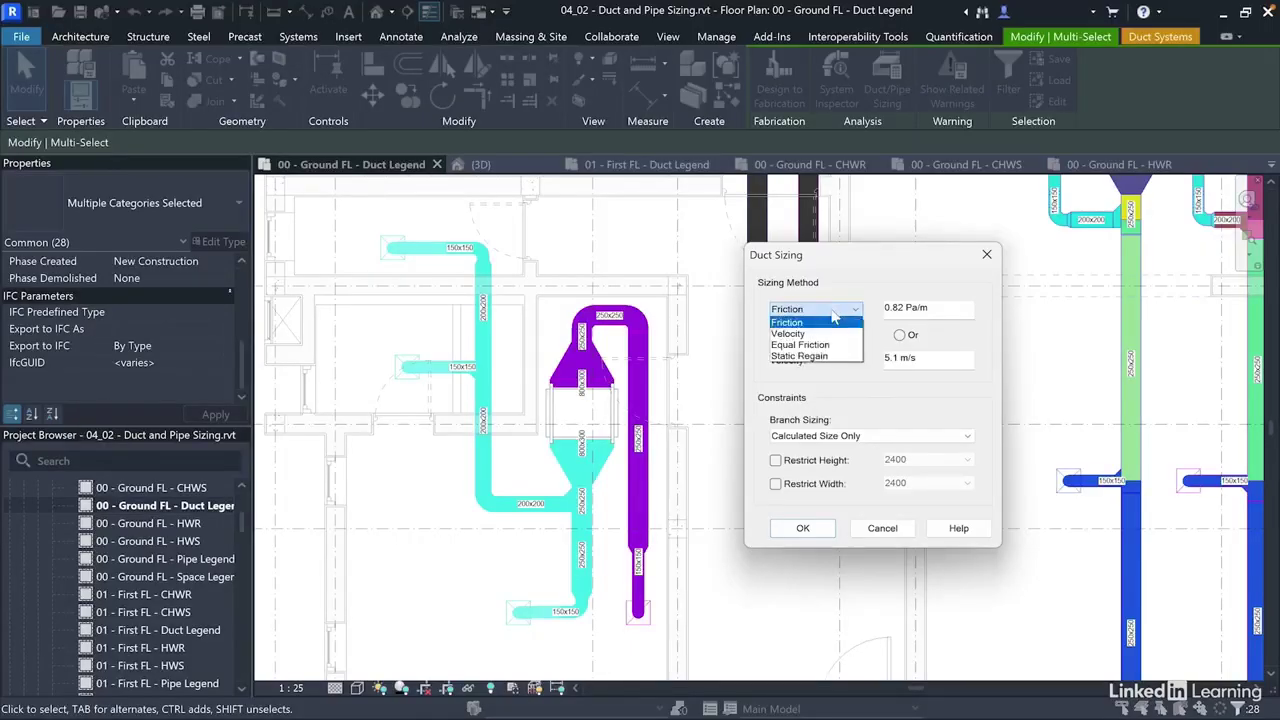
{"action": "left_click", "coordinate": [803, 345]}
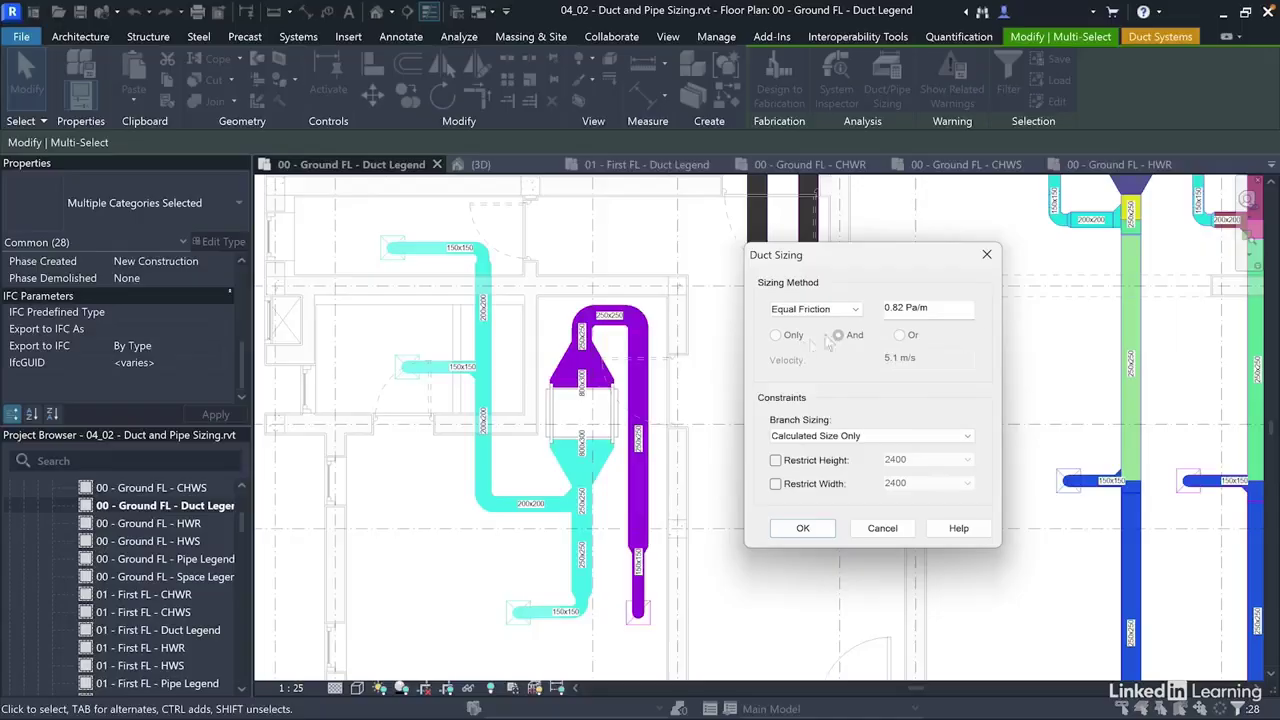
{"action": "double_click", "coordinate": [935, 309]}
{"action": "type", "text": "1"}
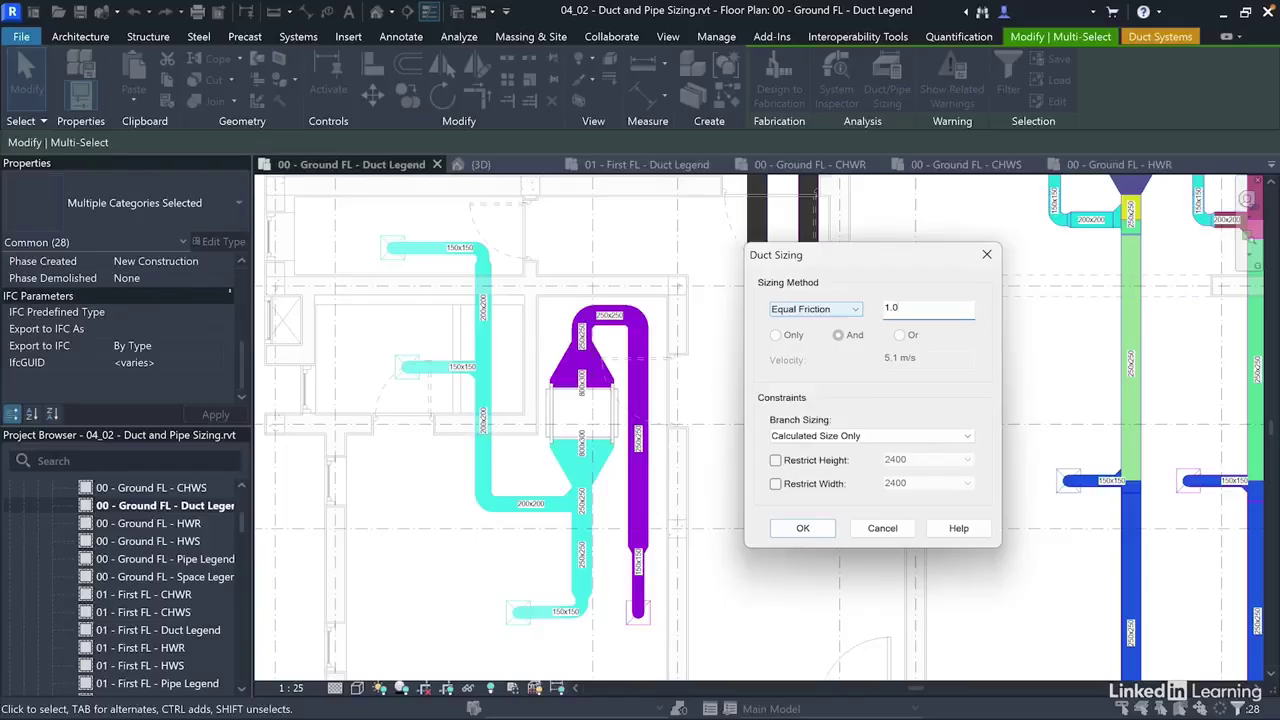
{"action": "left_click", "coordinate": [823, 437]}
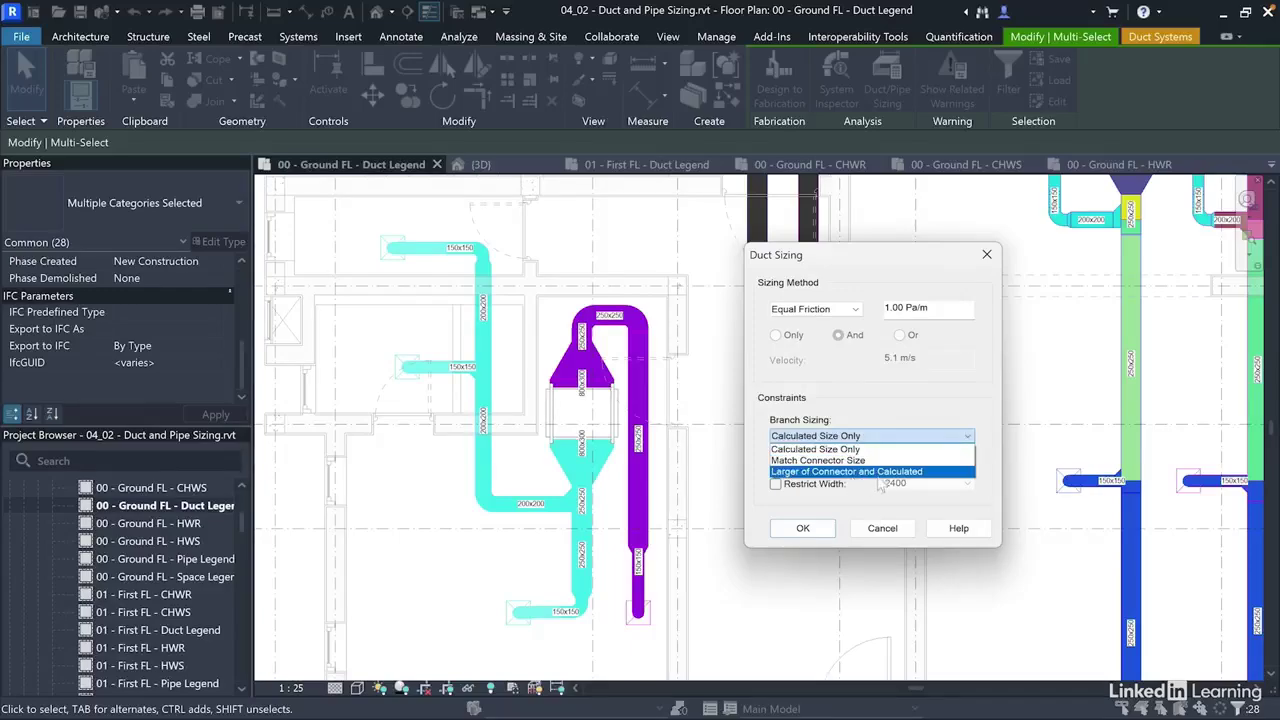
{"action": "left_click", "coordinate": [824, 461]}
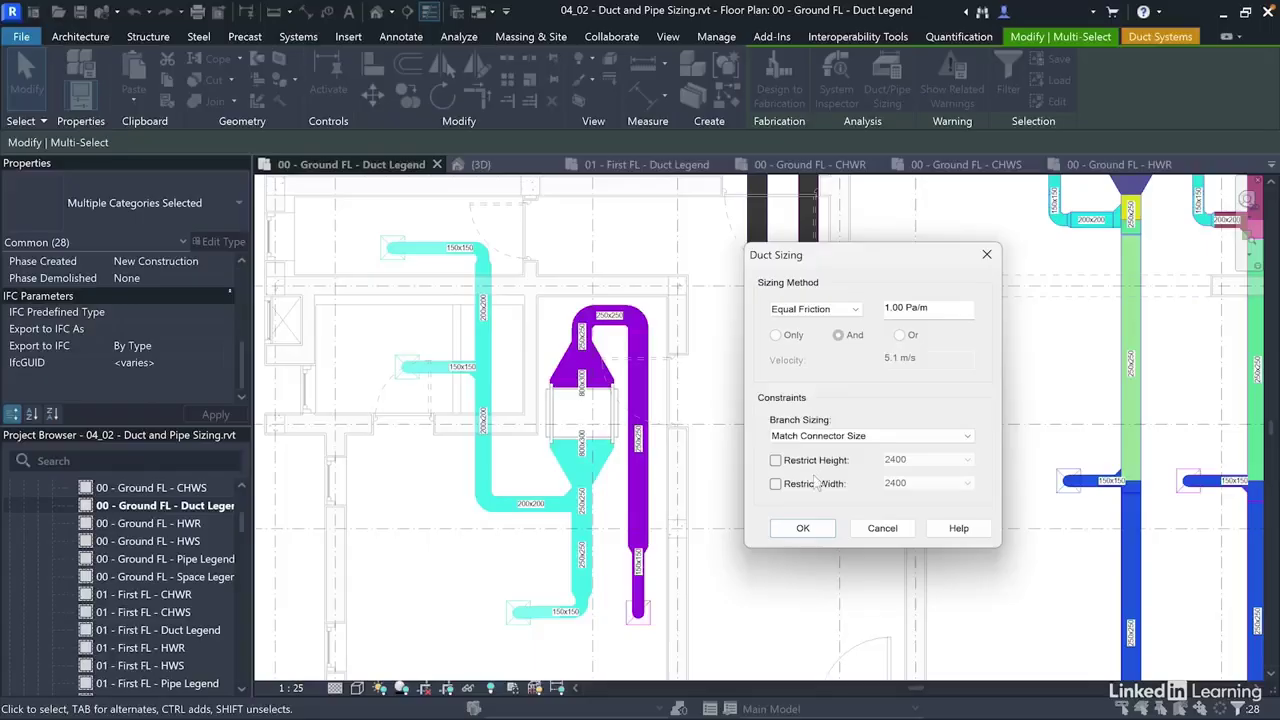
{"action": "left_click", "coordinate": [803, 525]}
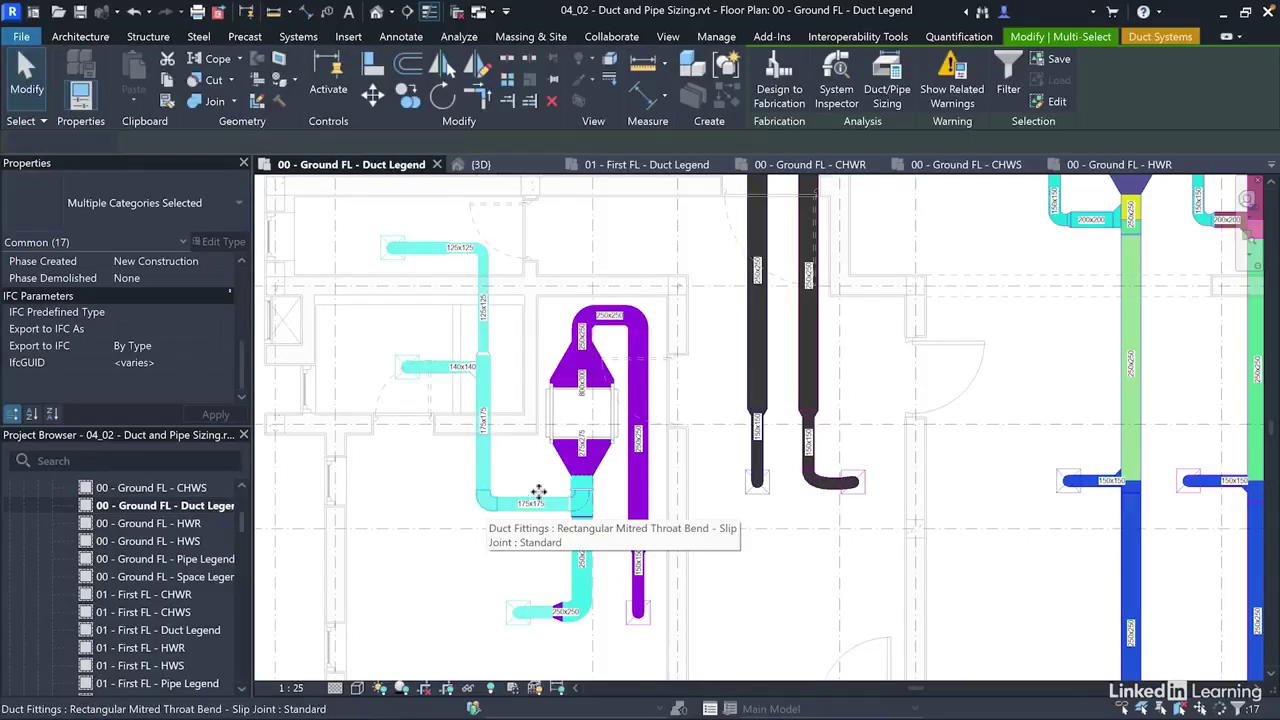
Delete the two faulty duct fittings where the 175x175 branch meets the main supply duct below the unit.
{"action": "scroll", "coordinate": [535, 510], "scroll_direction": "up", "scroll_amount": 3}
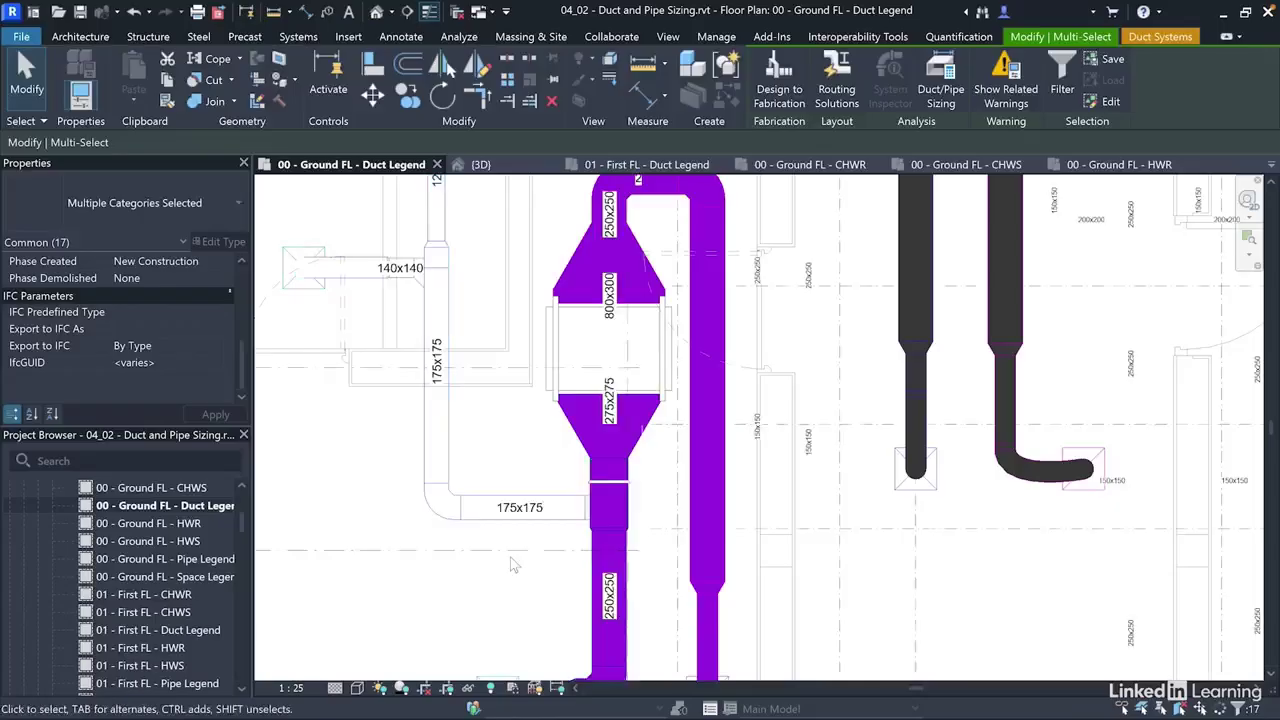
{"action": "key", "text": "Escape"}
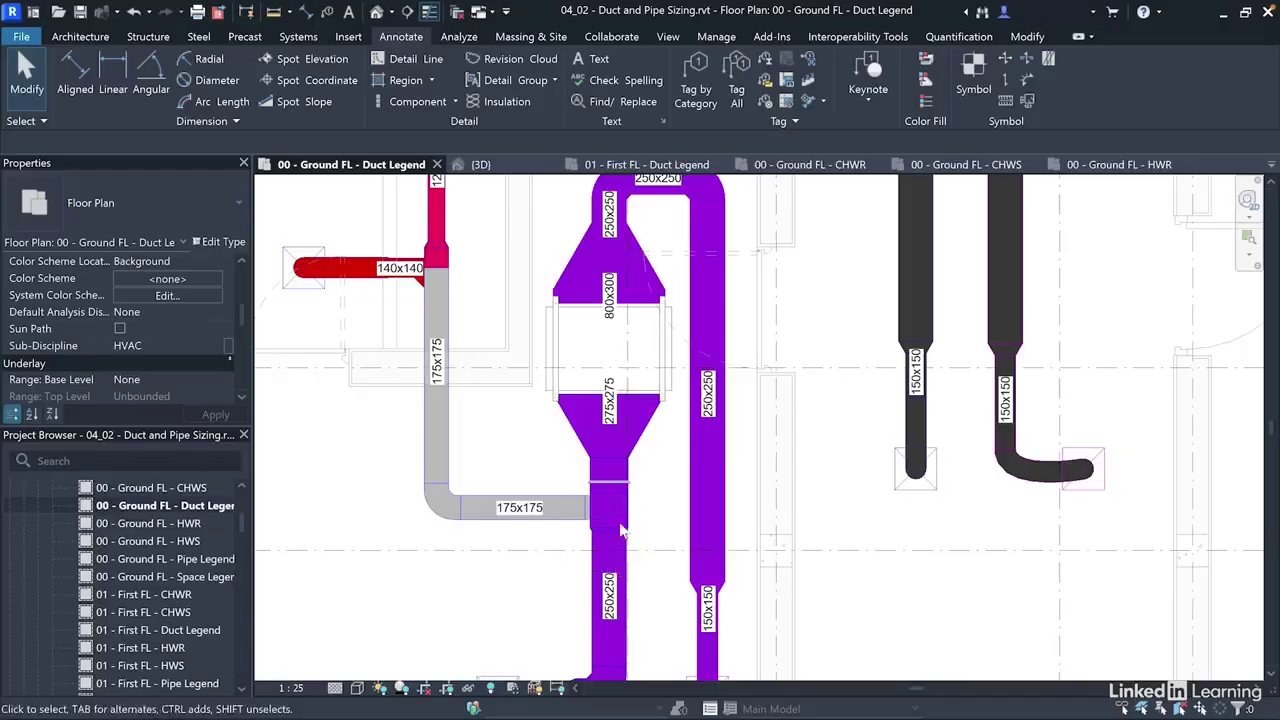
{"action": "scroll", "coordinate": [592, 505], "scroll_direction": "up", "scroll_amount": 4}
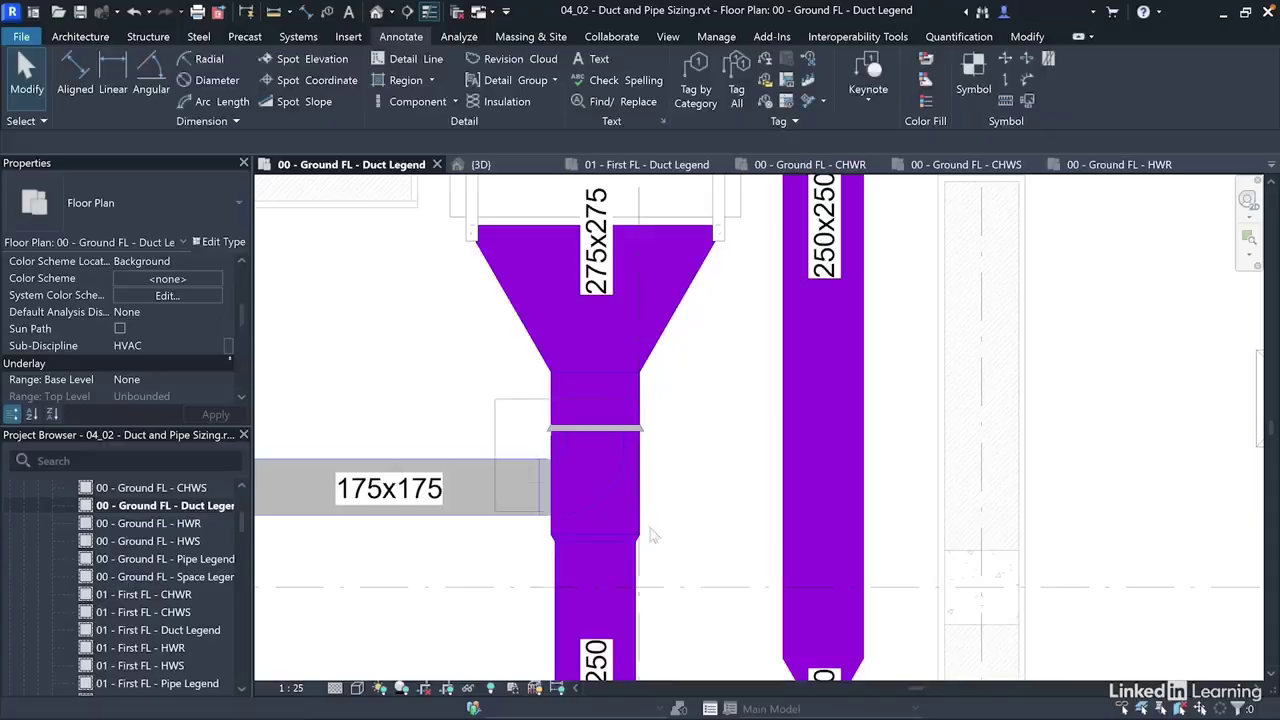
{"action": "left_click", "coordinate": [709, 333]}
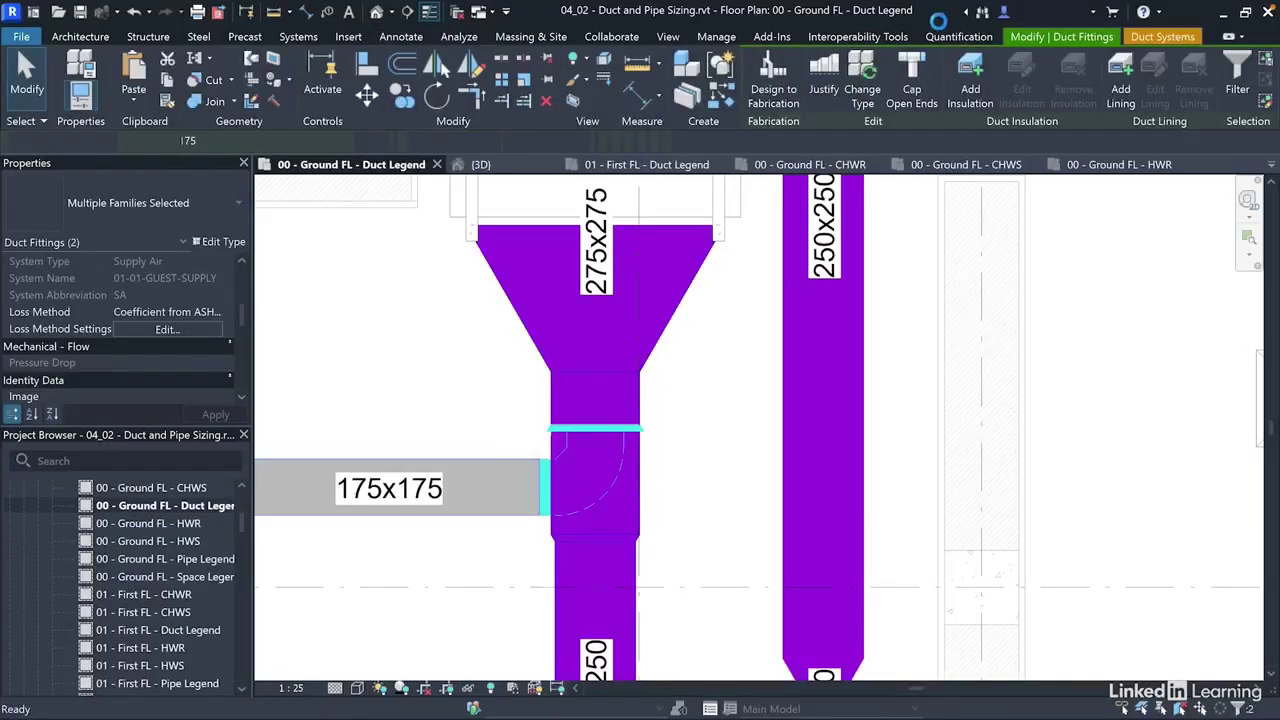
{"action": "key", "text": "Escape"}
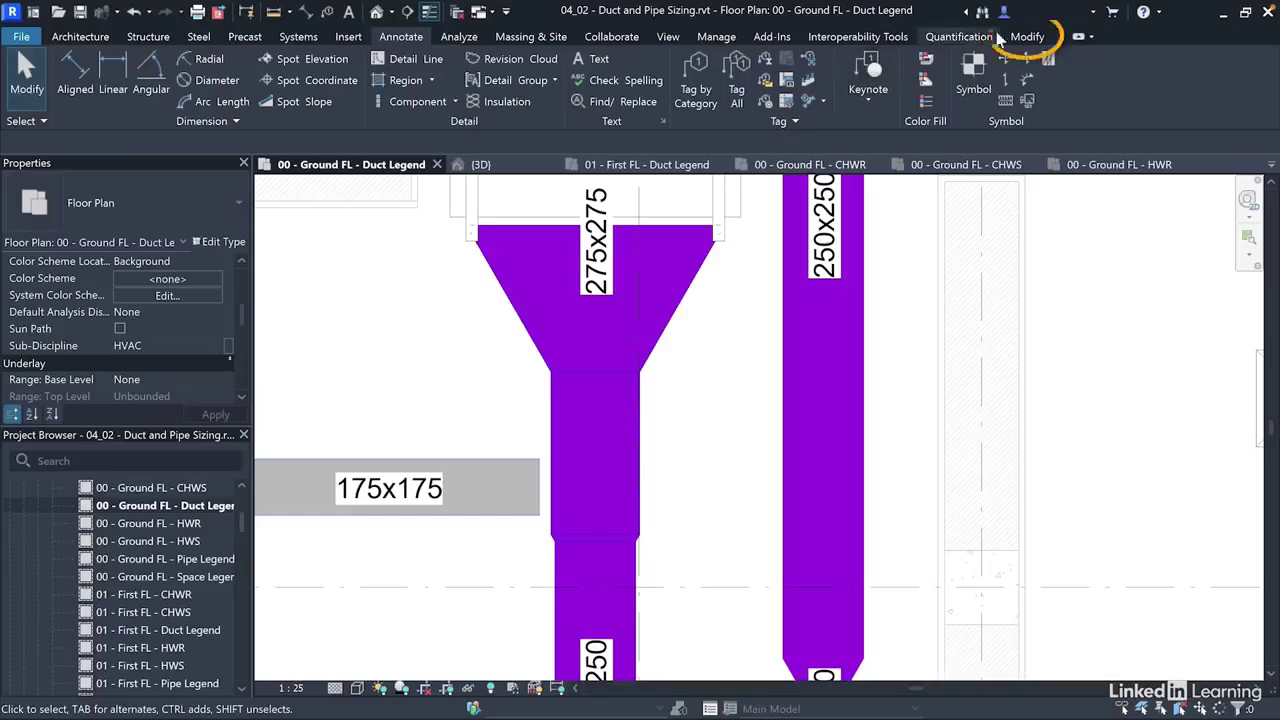
Extend the 175x175 branch duct to the main supply duct using Trim/Extend Single Element.
{"action": "left_click", "coordinate": [1025, 37]}
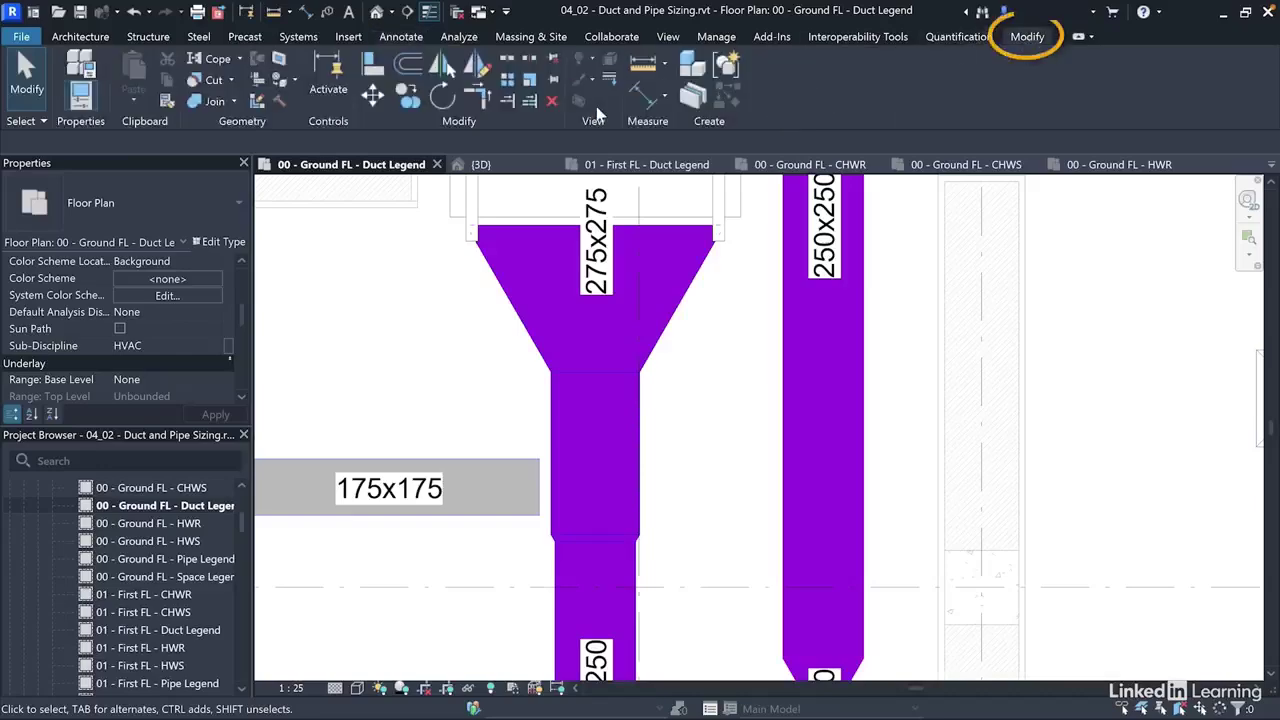
{"action": "left_click", "coordinate": [508, 100]}
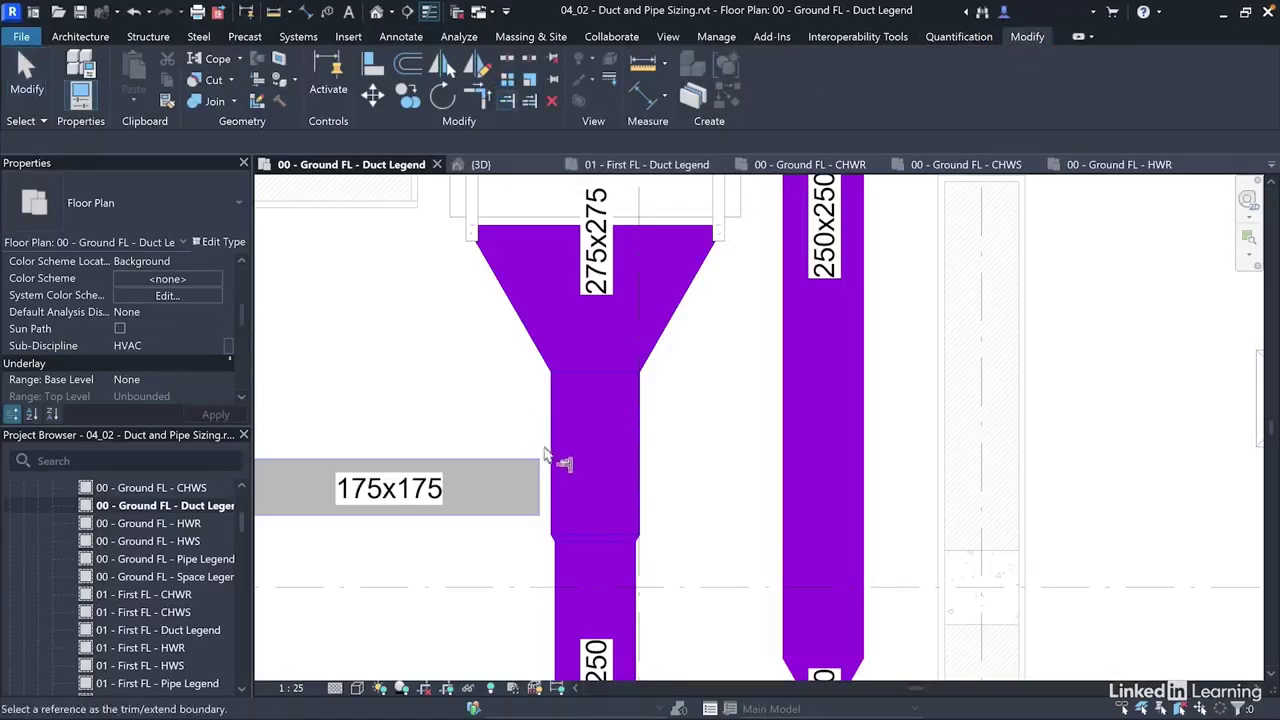
{"action": "left_click", "coordinate": [557, 470]}
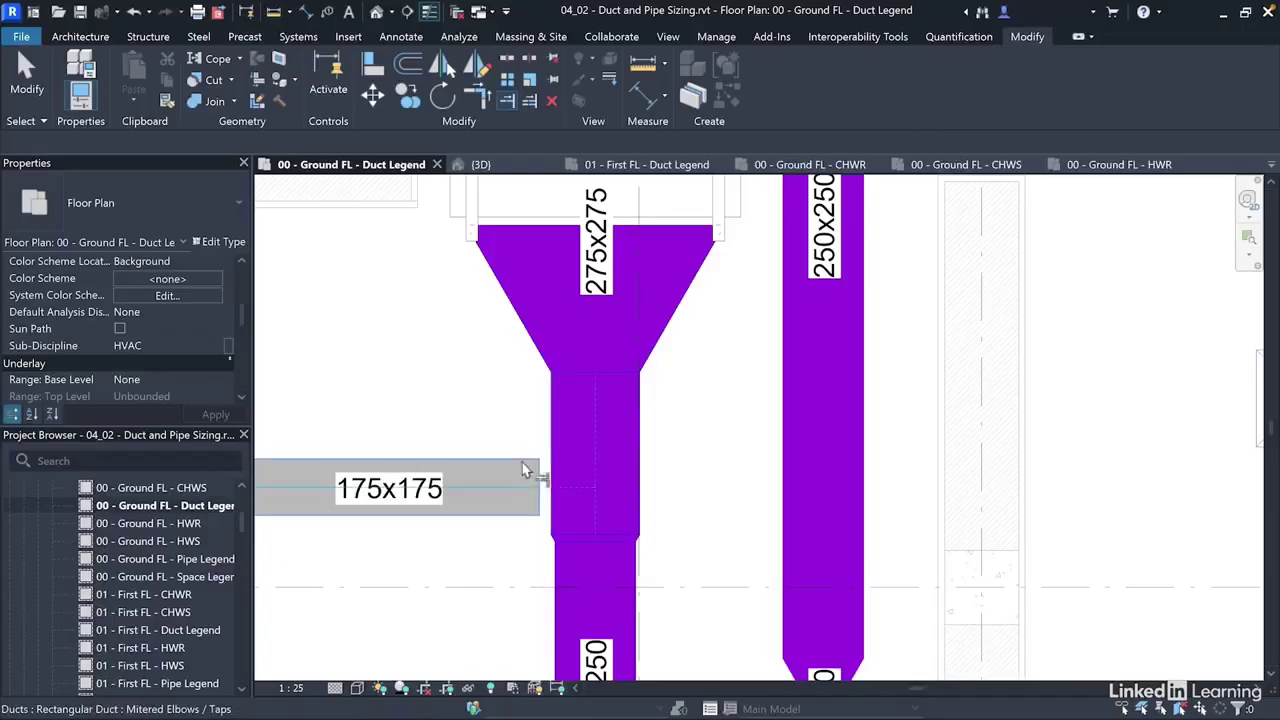
{"action": "left_click", "coordinate": [537, 472]}
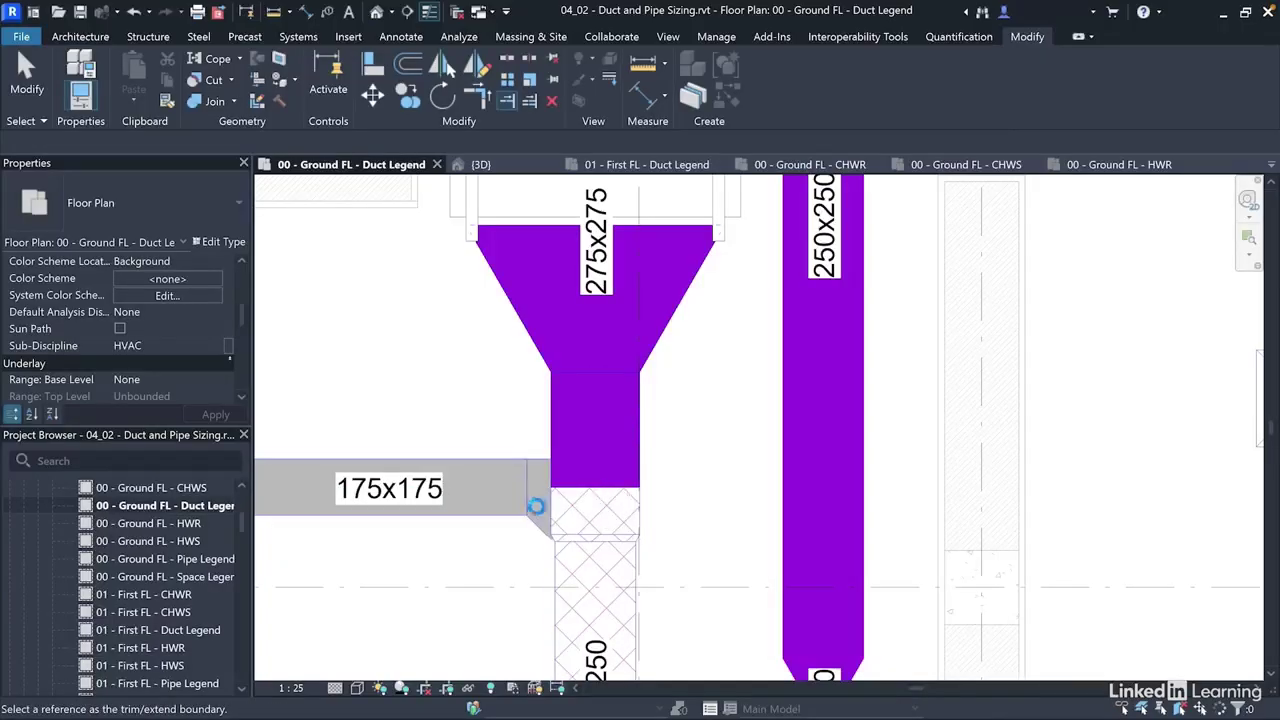
{"action": "key", "text": "Escape"}
{"action": "key", "text": "Escape"}
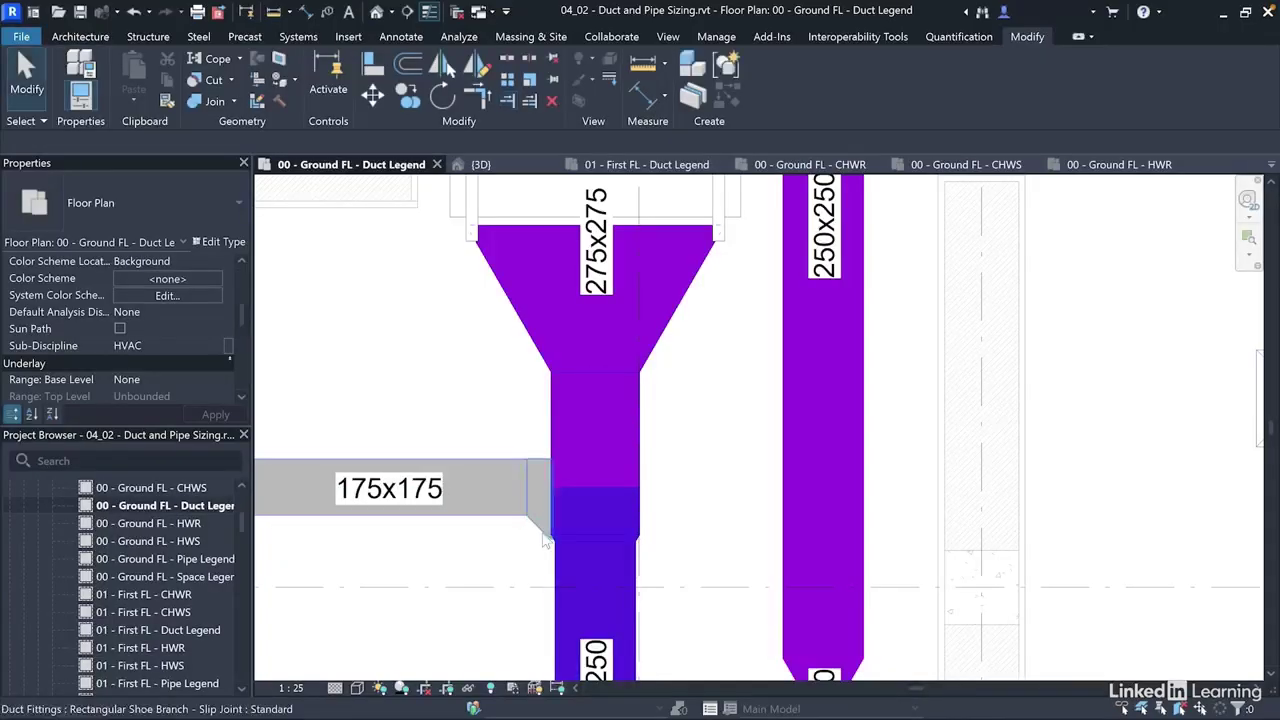
Flip the rectangular shoe branch fitting where the 175x175 branch meets the main supply duct, so its slanted side faces the fan coil unit.
{"action": "left_click", "coordinate": [541, 530]}
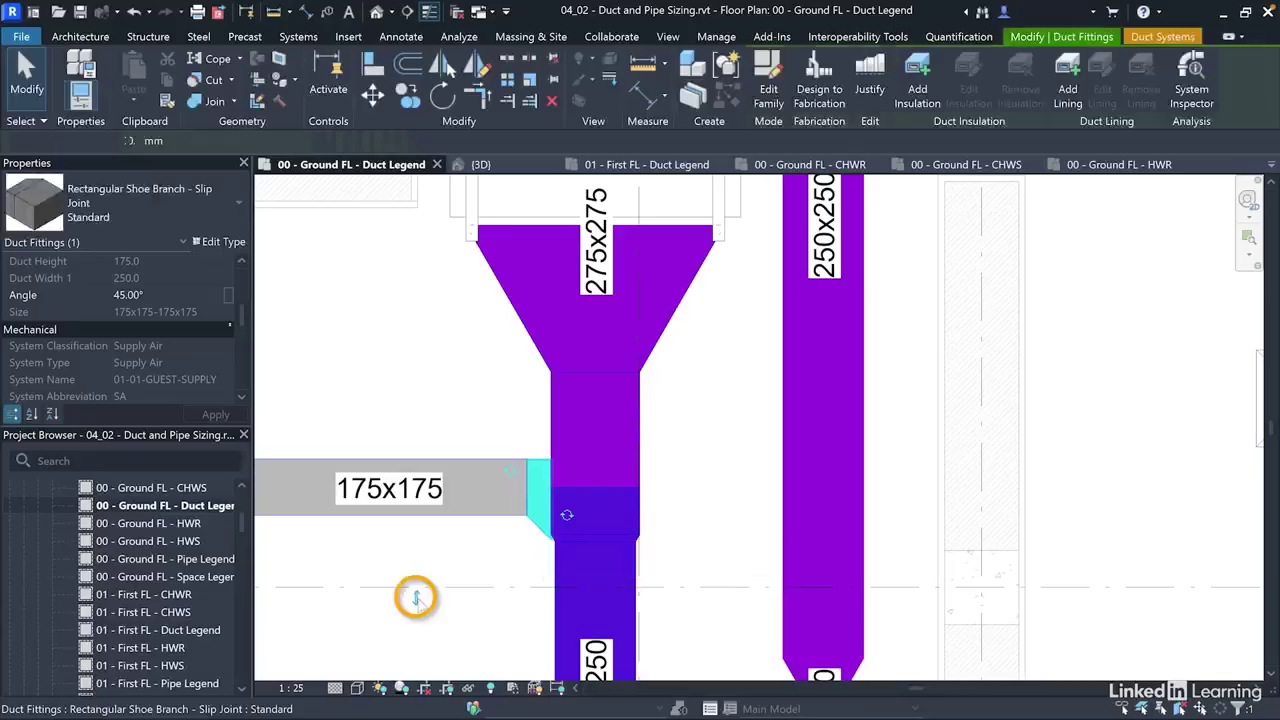
{"action": "scroll", "coordinate": [665, 550], "scroll_direction": "down", "scroll_amount": 2}
{"action": "scroll", "coordinate": [670, 555], "scroll_direction": "down", "scroll_amount": 1}
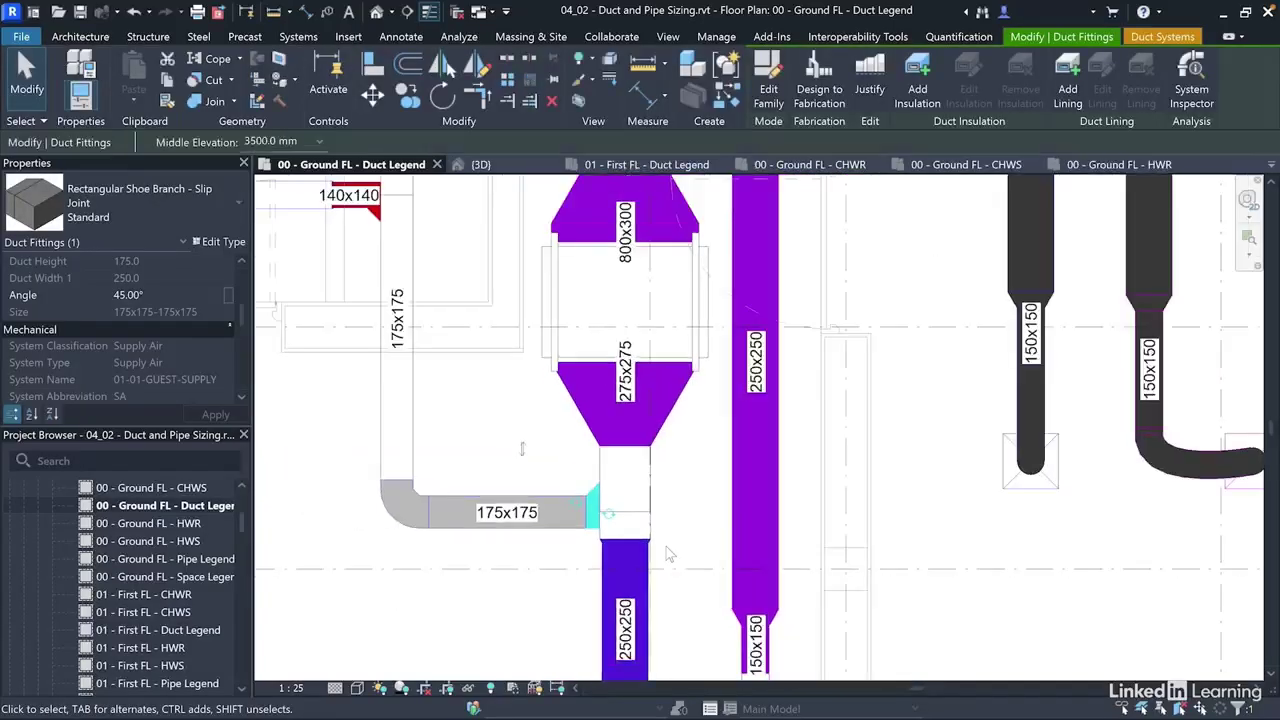
{"action": "key", "text": "Escape"}
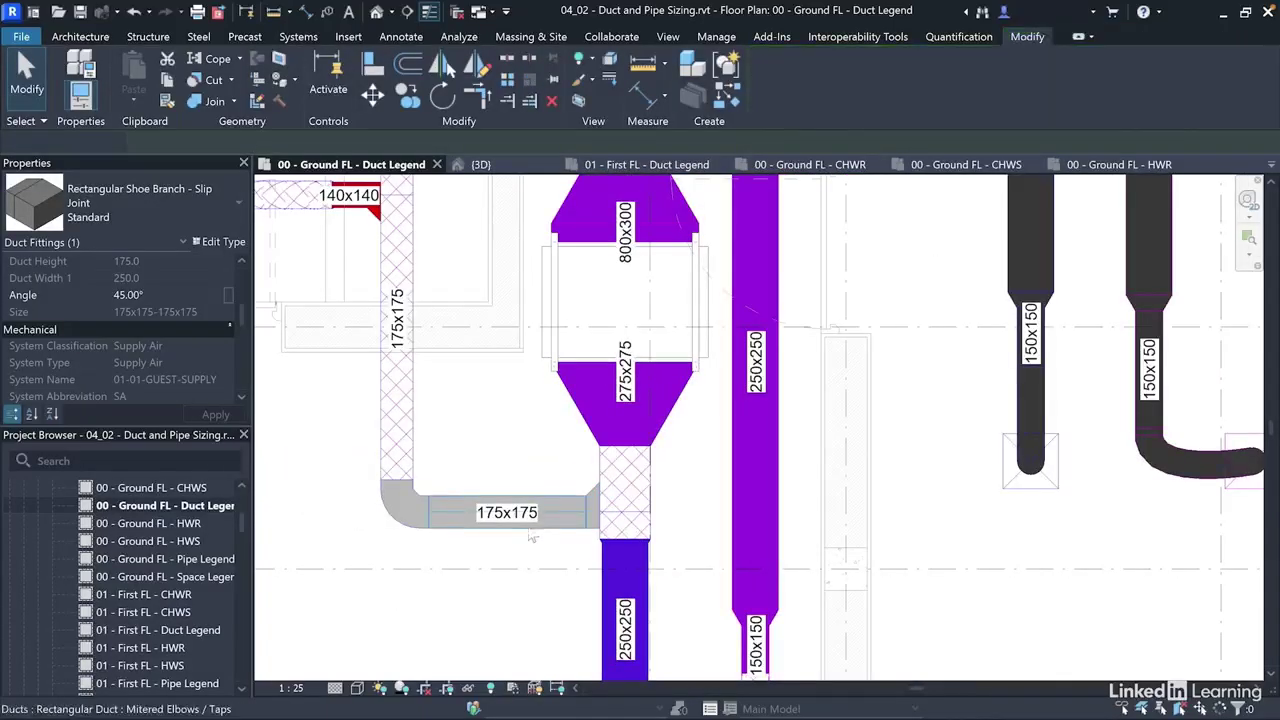
Check the flow, velocity and friction properties of the horizontal 175x175 branch duct.
{"action": "scroll", "coordinate": [528, 525], "scroll_direction": "up", "scroll_amount": 2}
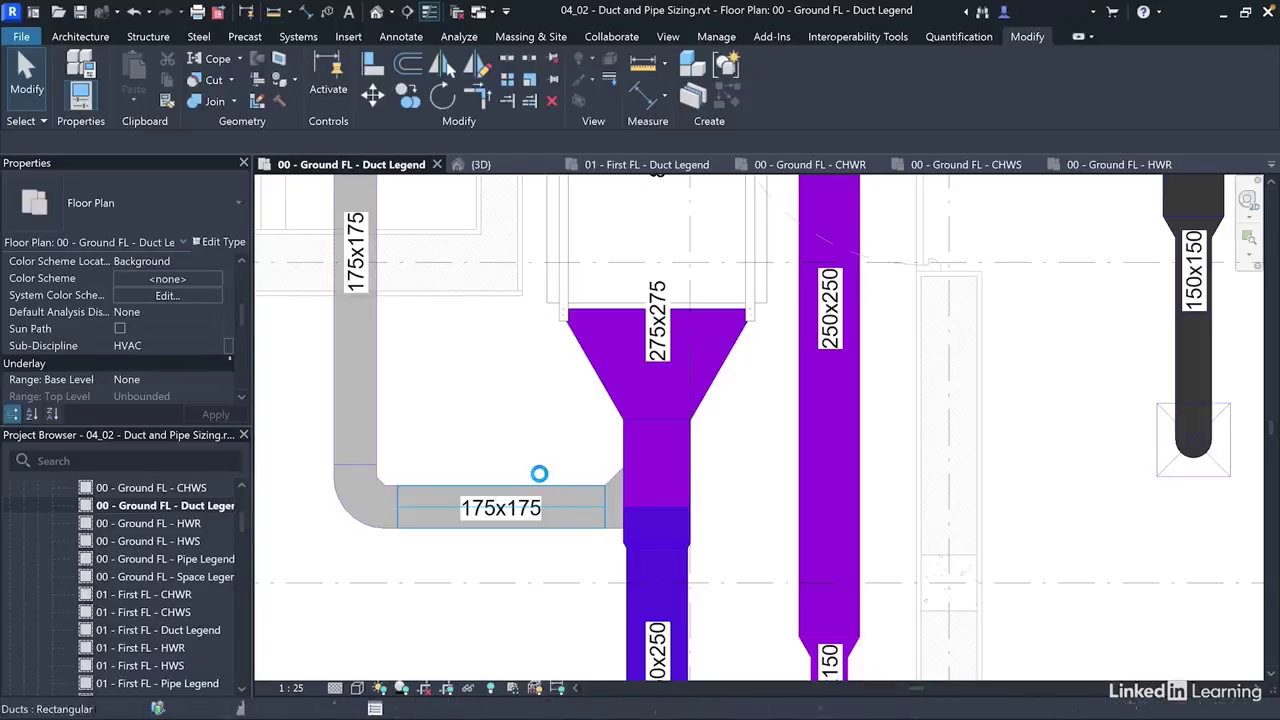
{"action": "left_click", "coordinate": [539, 473]}
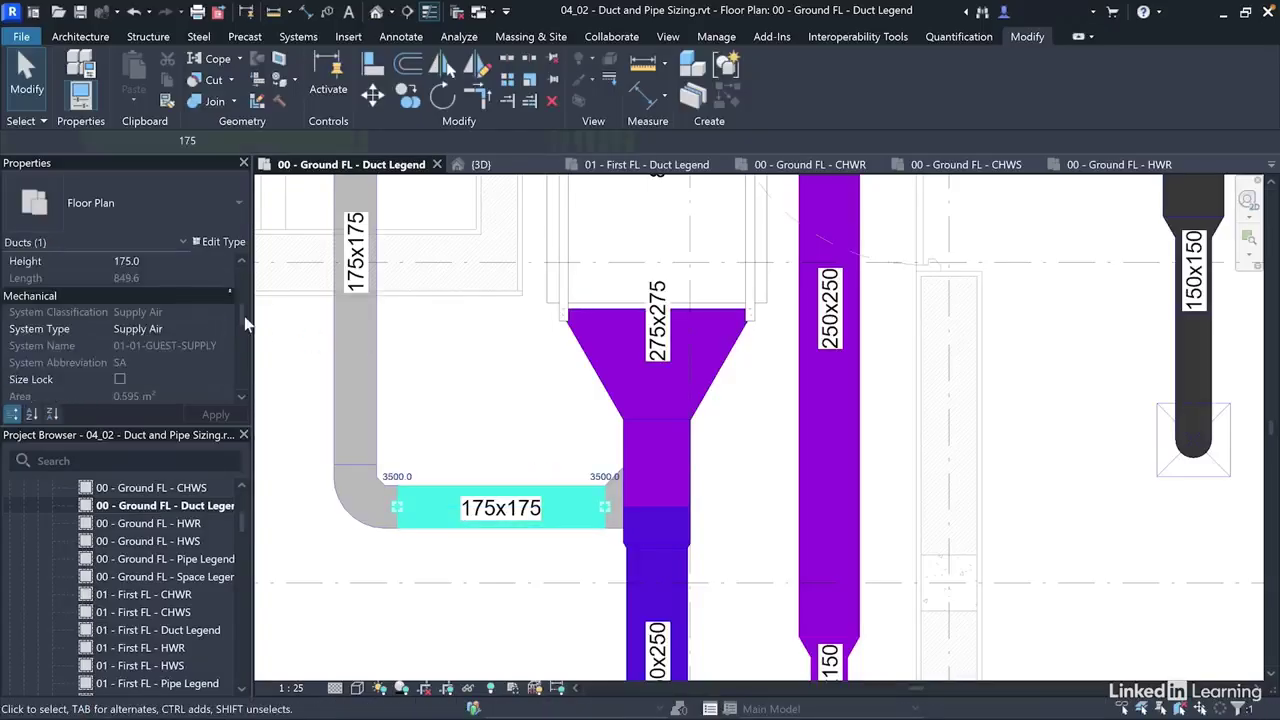
{"action": "mouse_move", "coordinate": [243, 321]}
{"action": "left_mouse_down"}
{"action": "mouse_move", "coordinate": [245, 360]}
{"action": "mouse_move", "coordinate": [244, 333]}
{"action": "left_mouse_up"}
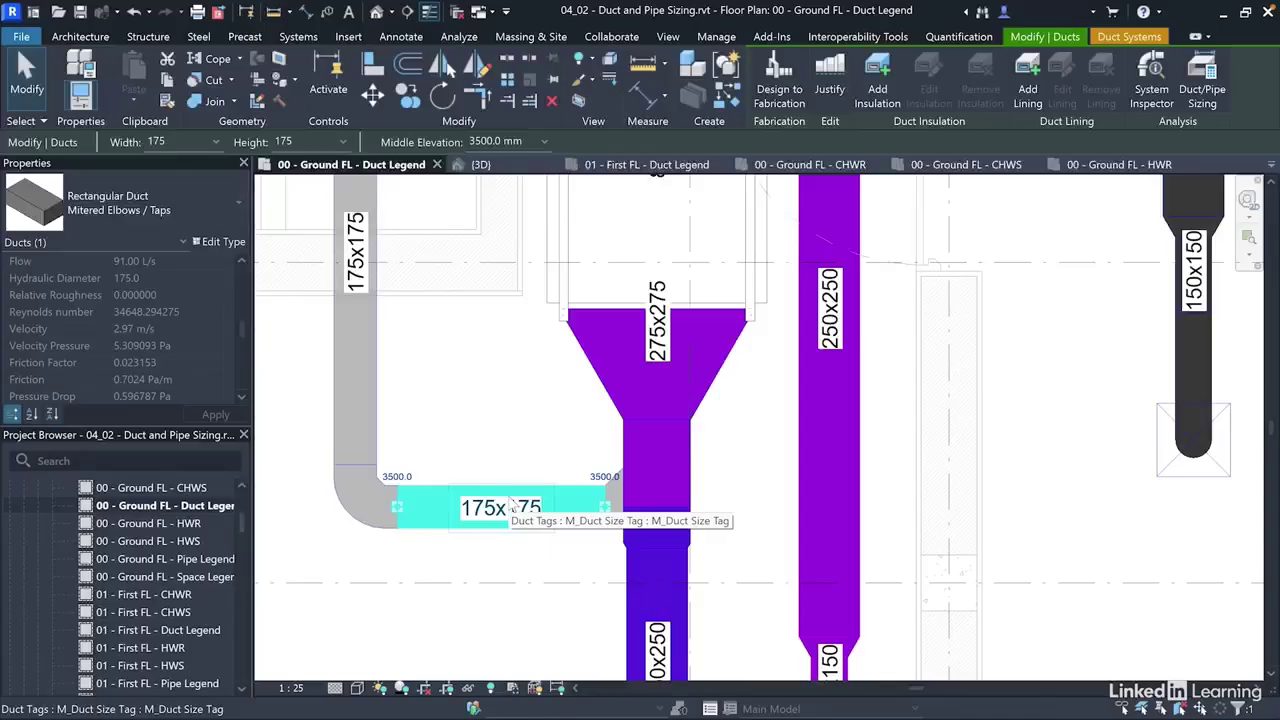
Resize both the horizontal and vertical 175x175 branch ducts to a width of 200 and a height of 150.
{"action": "scroll", "coordinate": [520, 569], "scroll_direction": "down", "scroll_amount": 1}
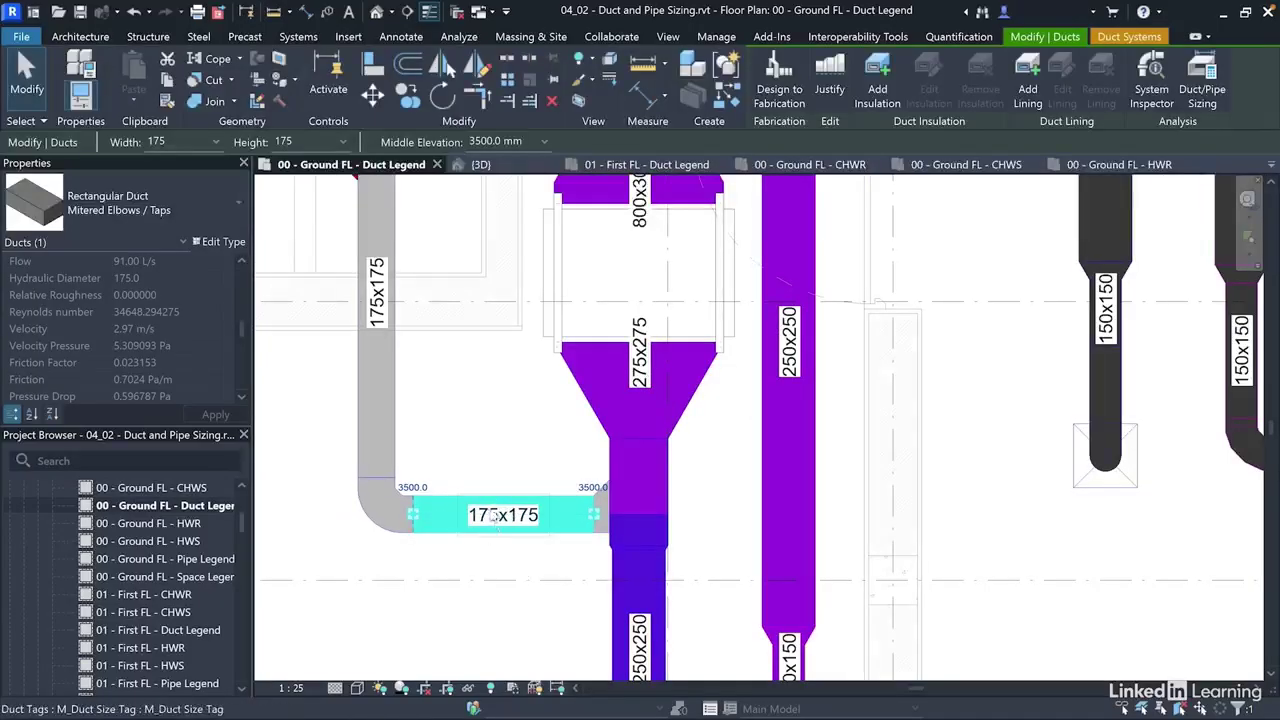
{"action": "scroll", "coordinate": [561, 557], "scroll_direction": "down", "scroll_amount": 2}
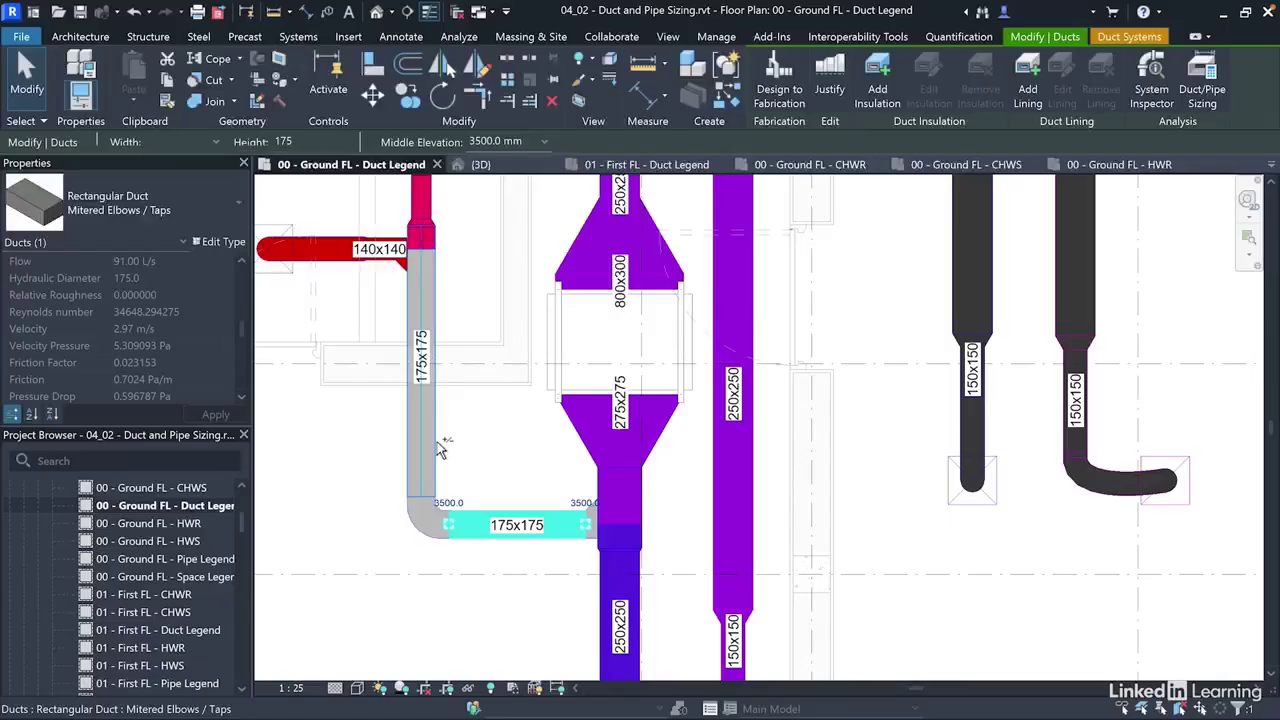
{"action": "left_click", "coordinate": [437, 449], "text": "ctrl"}
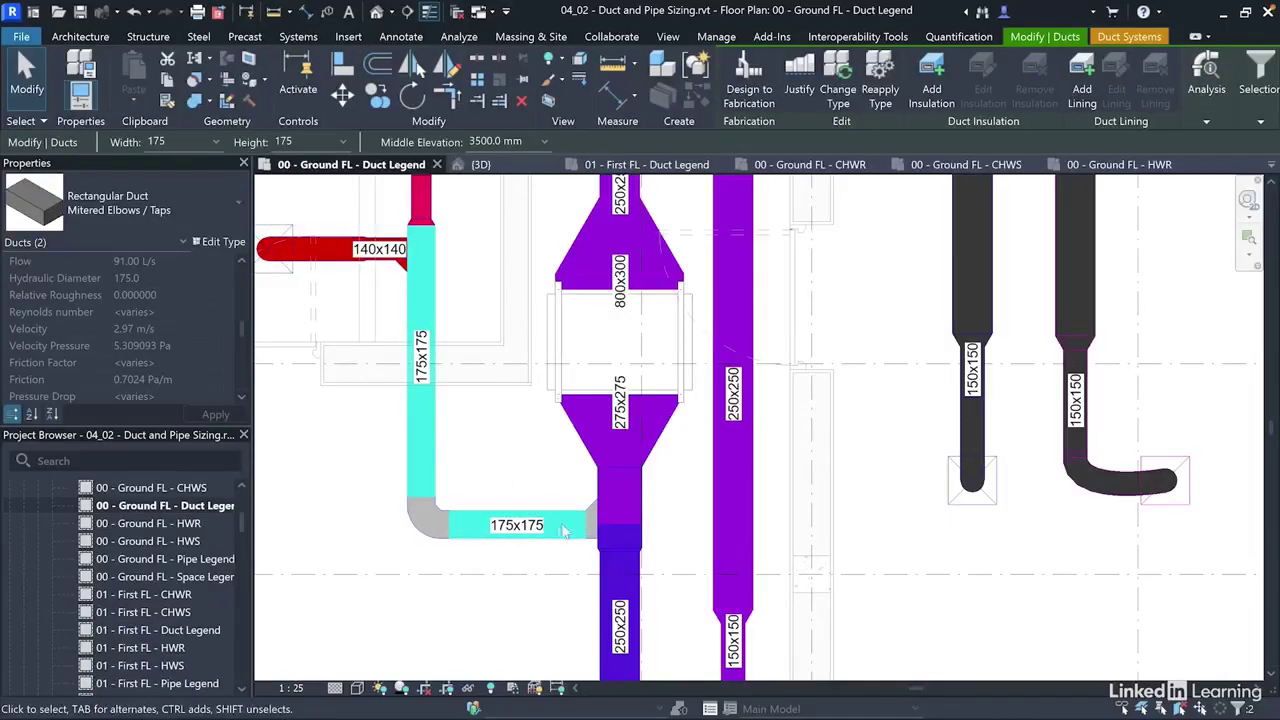
{"action": "left_click", "coordinate": [218, 144]}
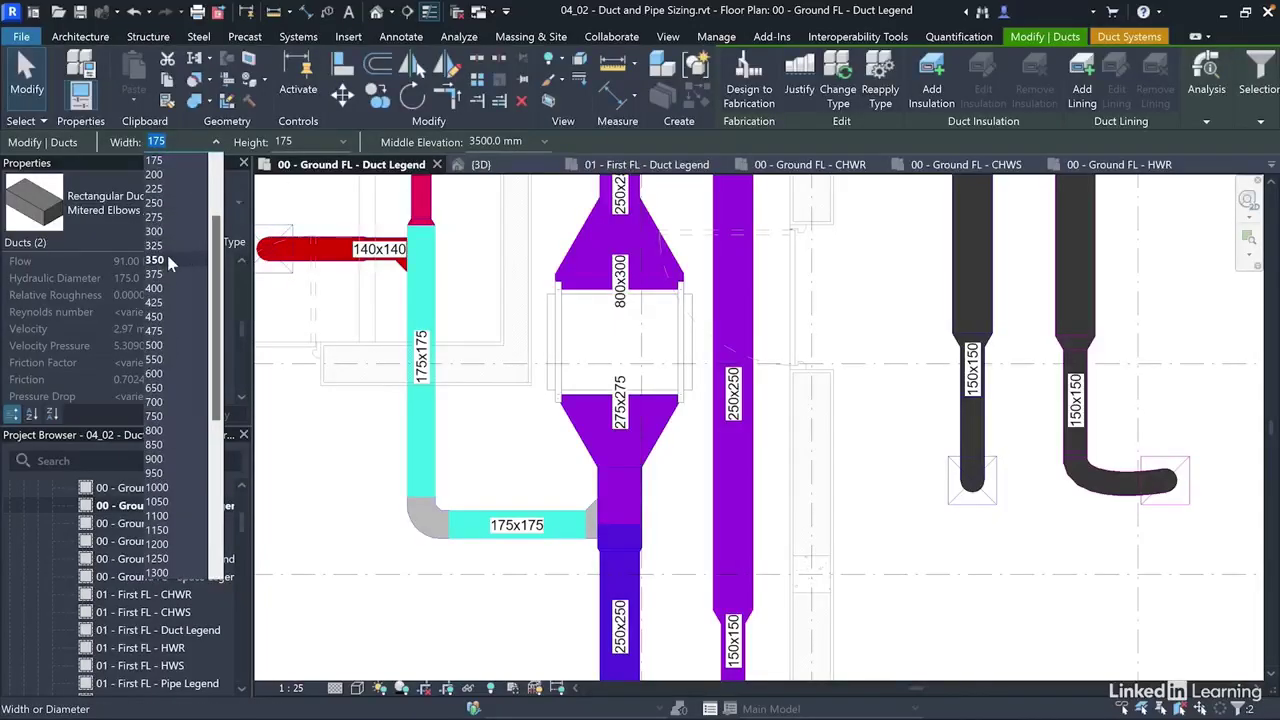
{"action": "scroll", "coordinate": [166, 251], "scroll_direction": "up", "scroll_amount": 1}
{"action": "left_click", "coordinate": [162, 220]}
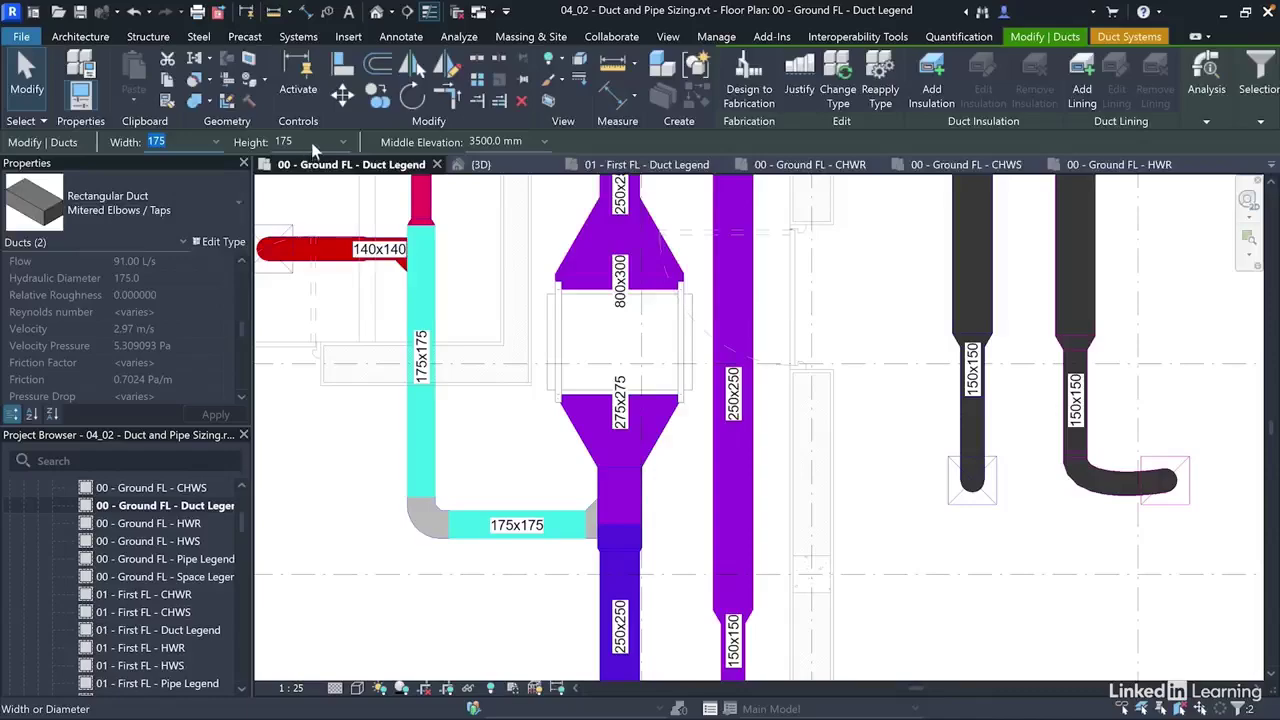
{"action": "type", "text": "200"}
{"action": "key", "text": "Tab"}
{"action": "type", "text": "150"}
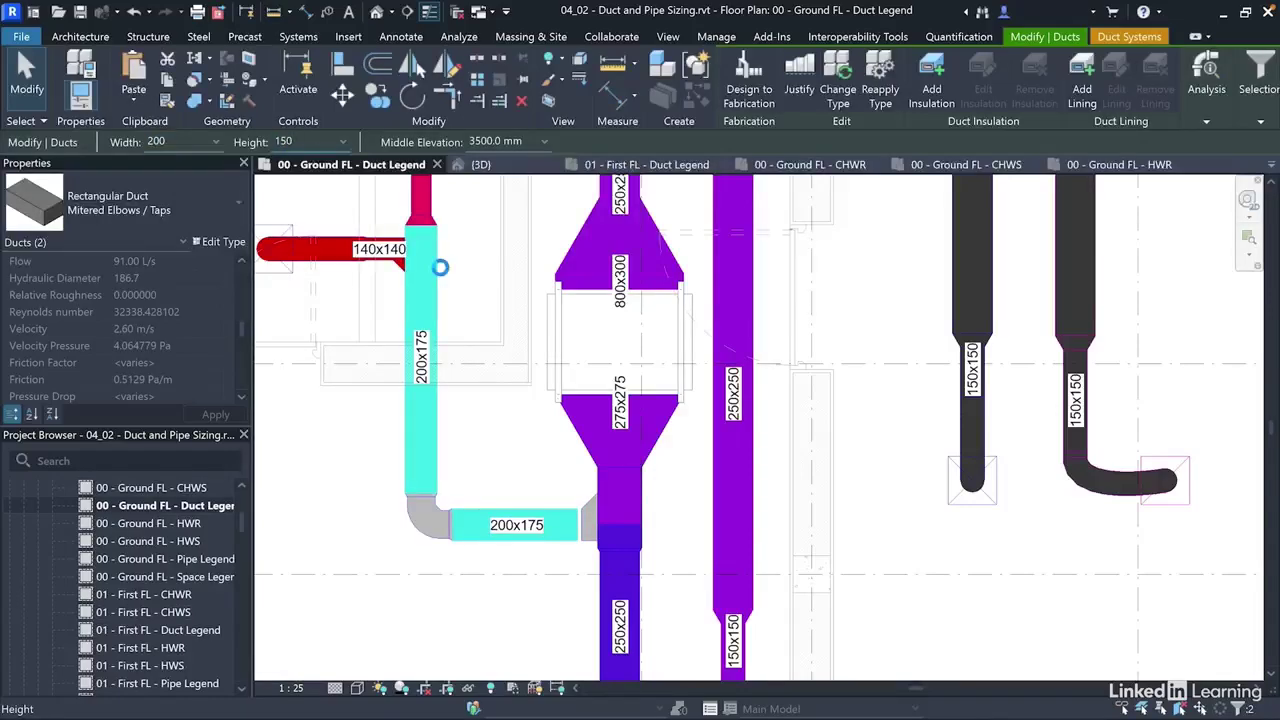
{"action": "key", "text": "Return"}
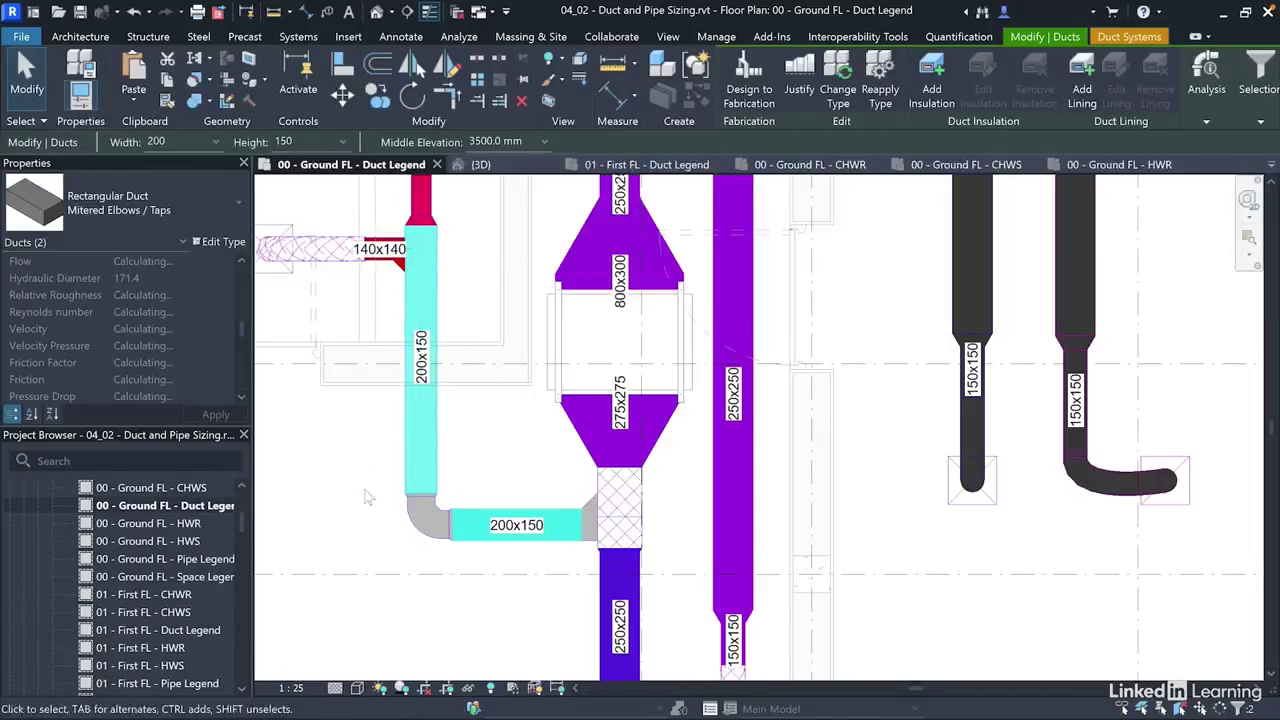
Delete the mitred throat bend and its adjoining transitions between the two 200x150 branch ducts.
{"action": "scroll", "coordinate": [425, 540], "scroll_direction": "up", "scroll_amount": 1}
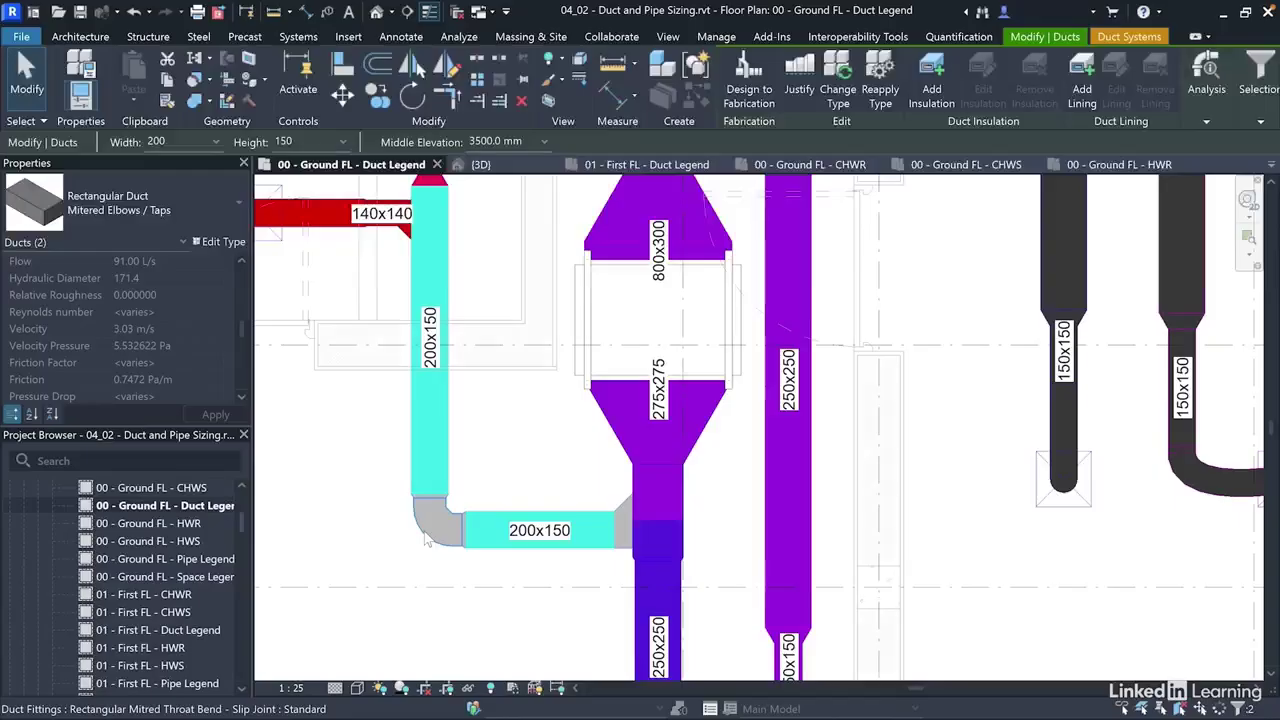
{"action": "left_click", "coordinate": [425, 540]}
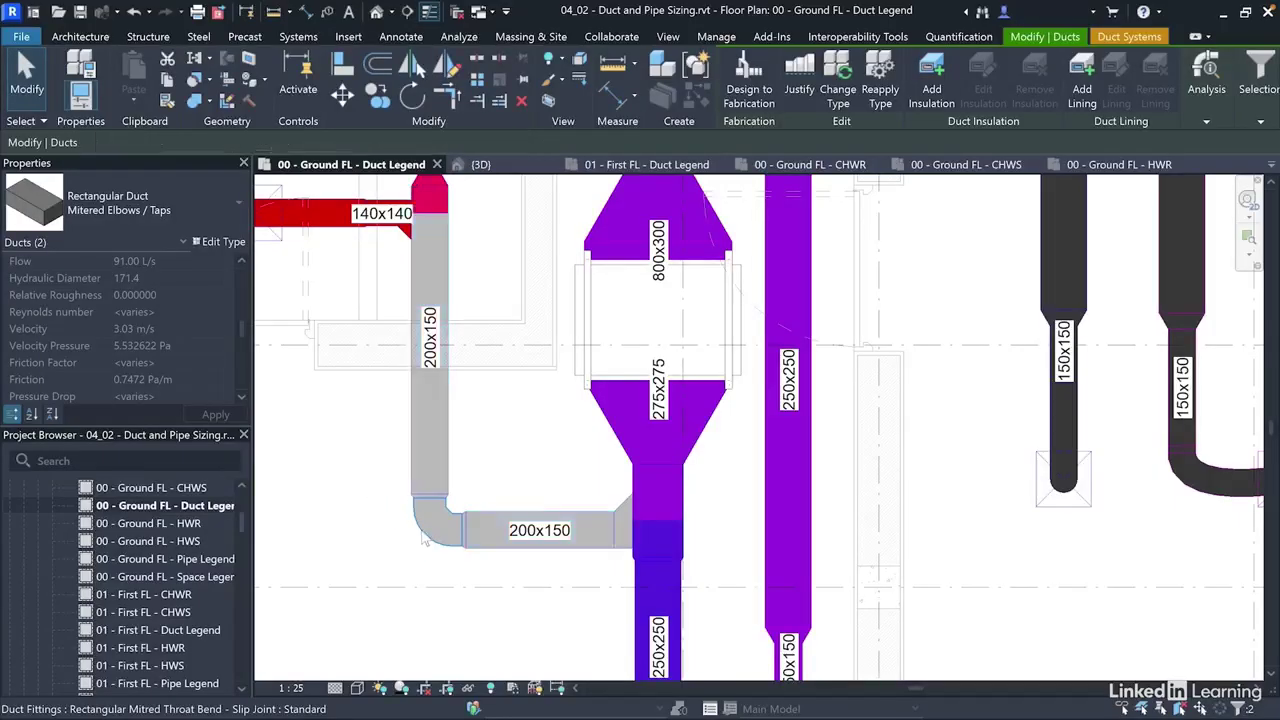
{"action": "left_click", "coordinate": [430, 522]}
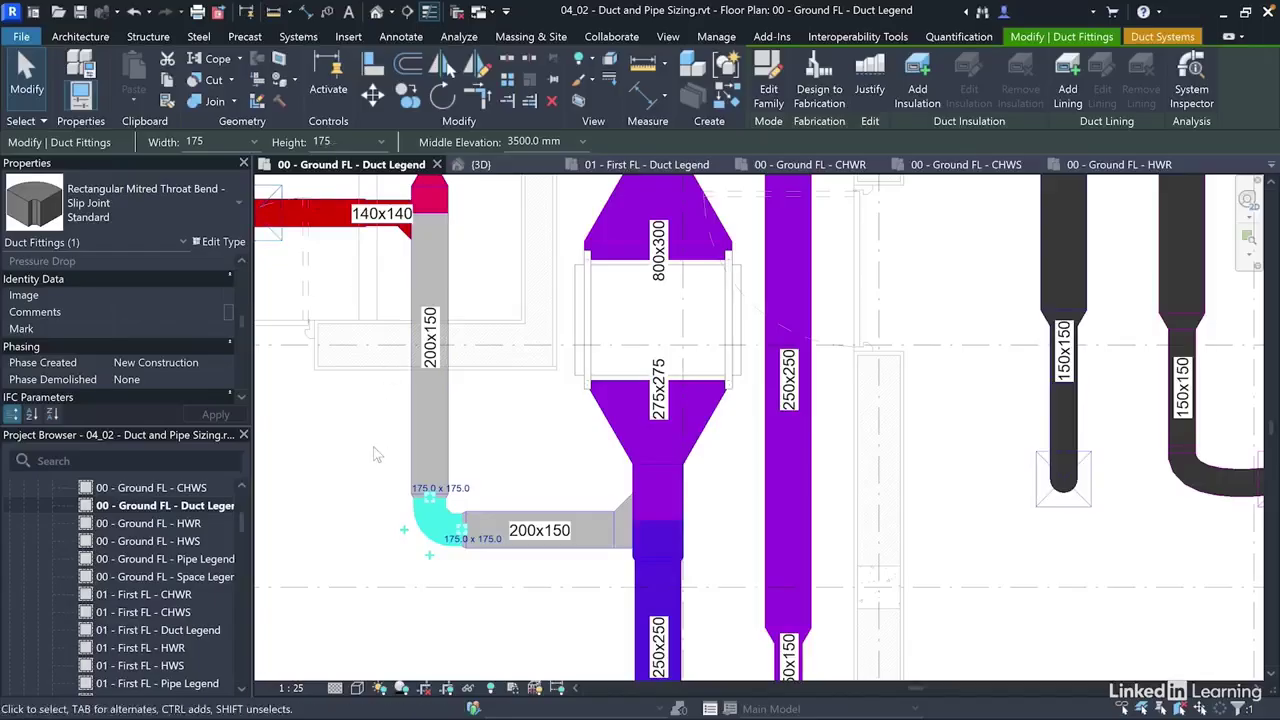
{"action": "left_click", "coordinate": [375, 489]}
{"action": "left_click_drag", "start_coordinate": [375, 482], "coordinate": [500, 576]}
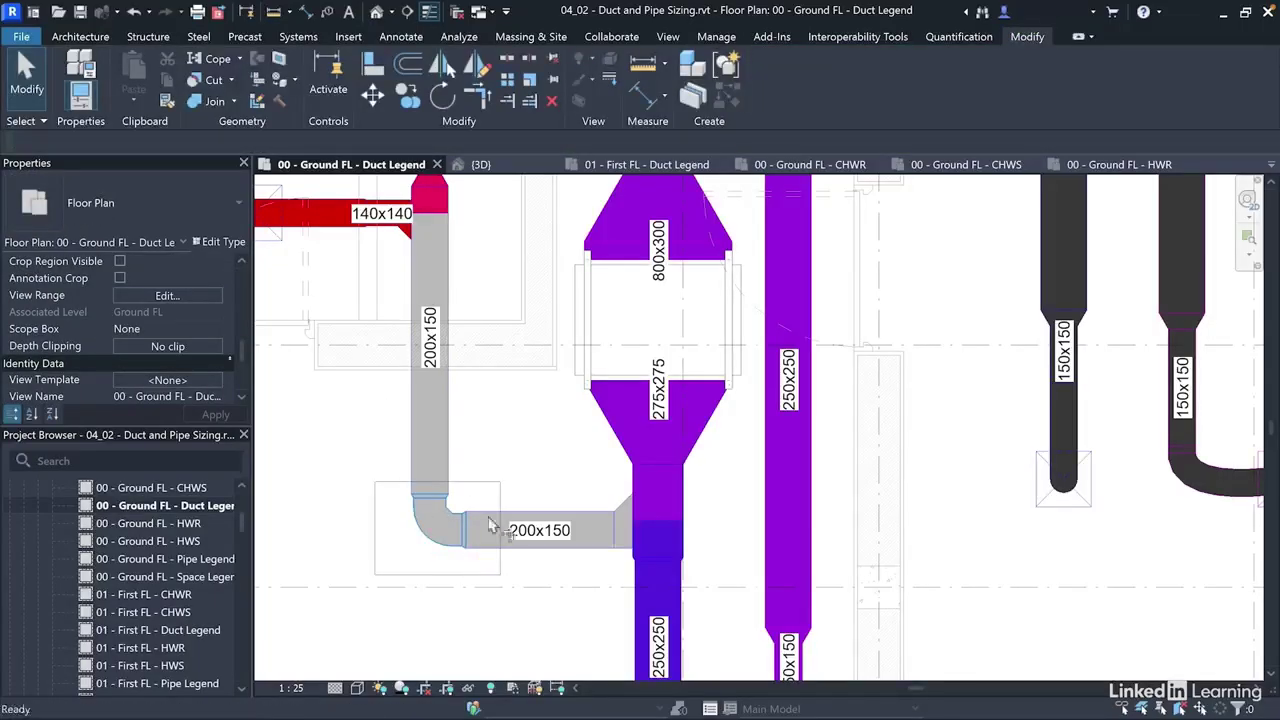
{"action": "key", "text": "Delete"}
Reconnect the vertical and horizontal 200x150 ducts at their corner using Trim/Extend to Corner.
{"action": "key", "text": "t"}
{"action": "key", "text": "r"}
{"action": "left_click", "coordinate": [446, 482]}
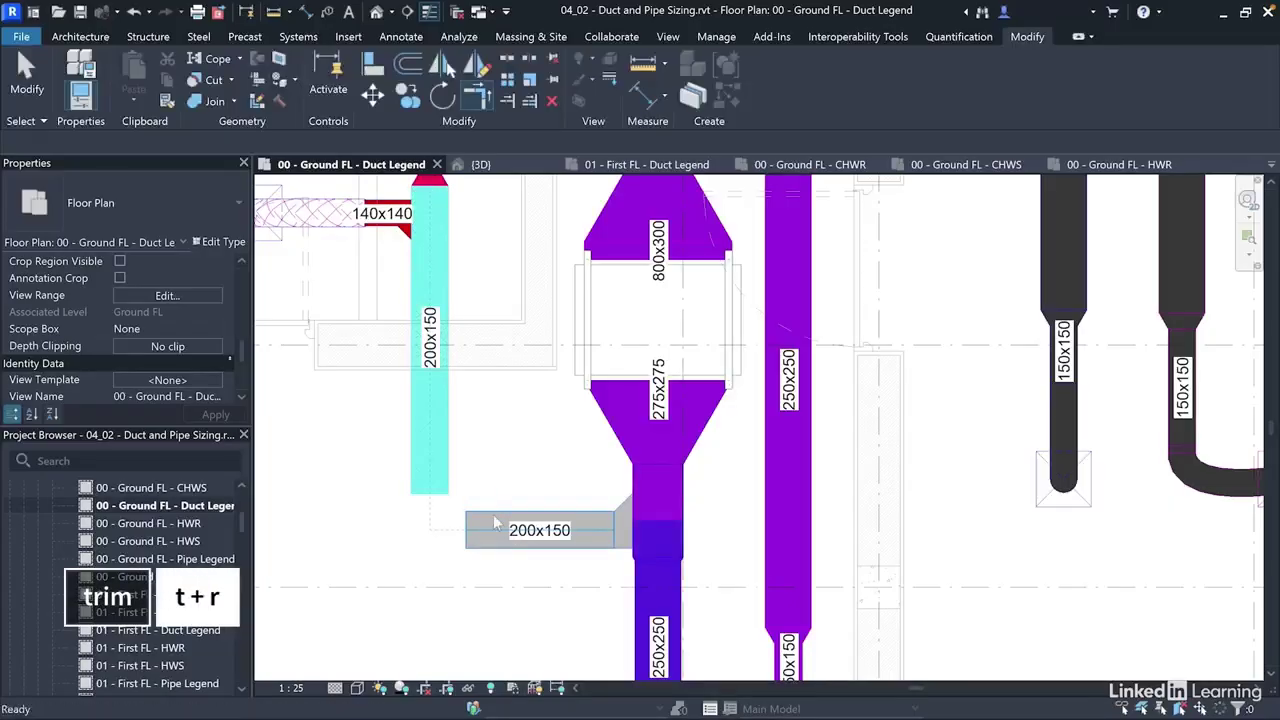
{"action": "left_click", "coordinate": [493, 524]}
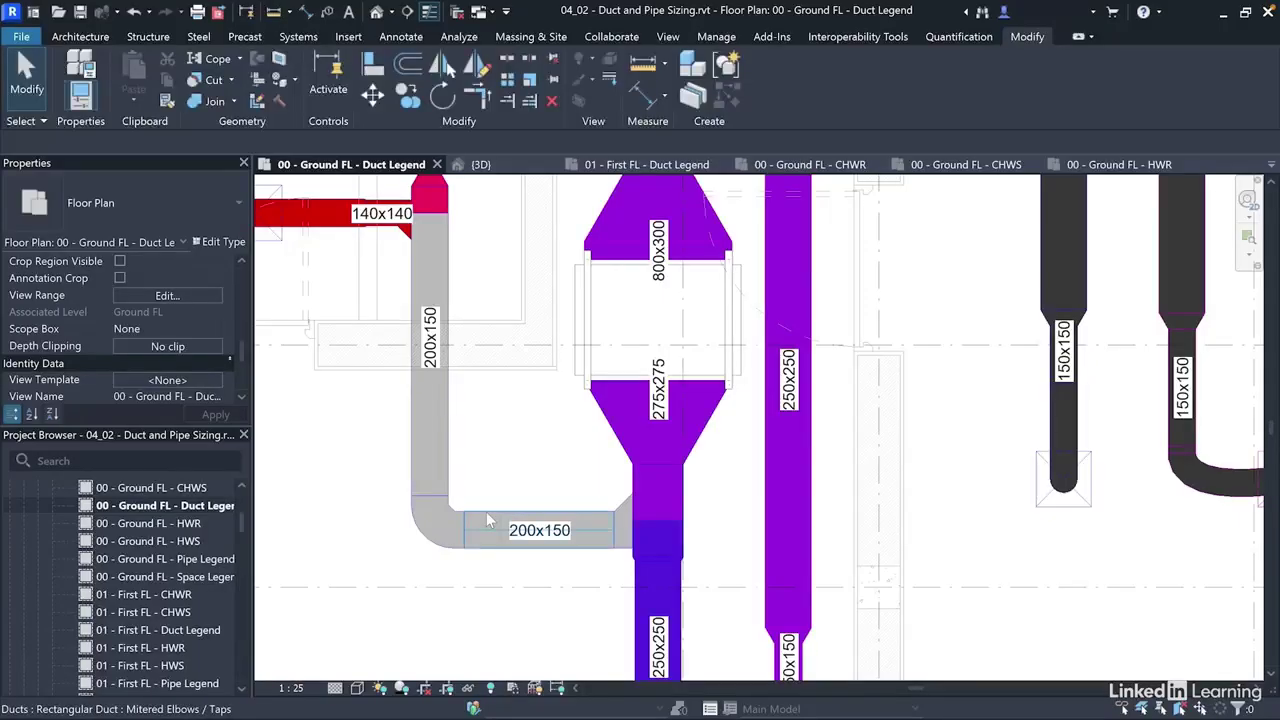
Check the velocity and friction of the horizontal 200x150 duct and inspect the smaller ducts further along the branch.
{"action": "left_click", "coordinate": [540, 530]}
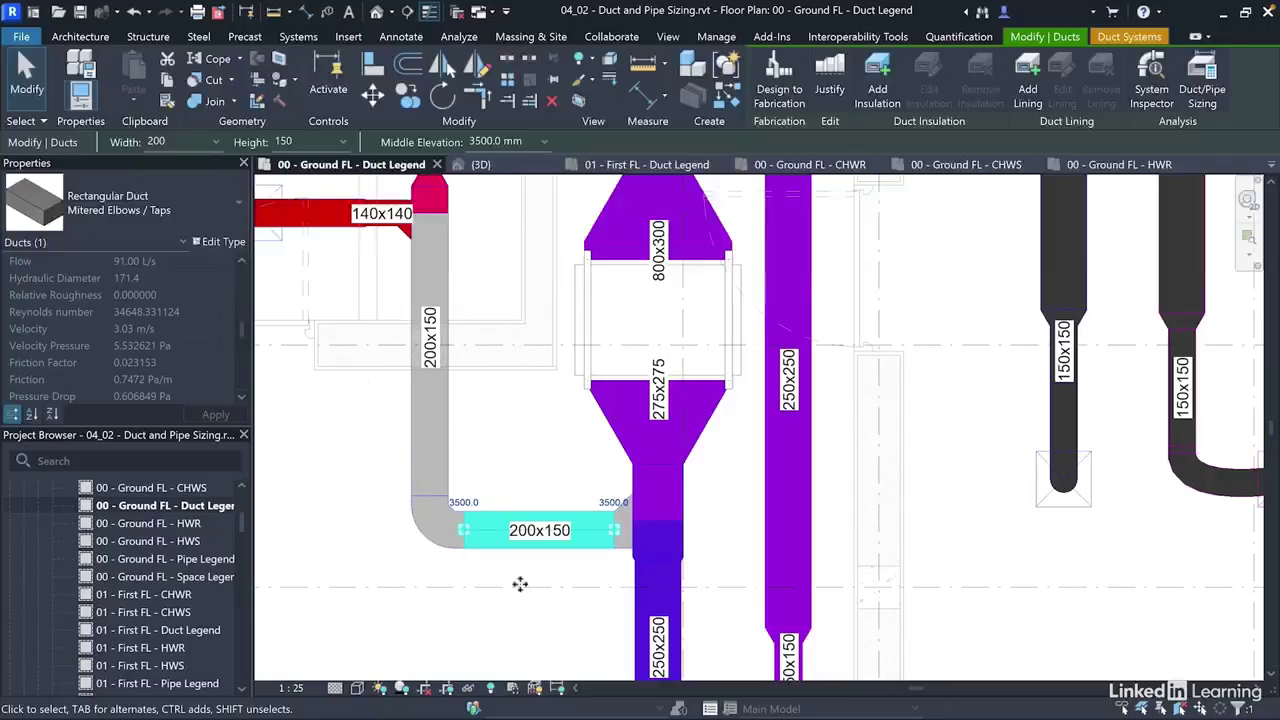
{"action": "scroll", "coordinate": [520, 583], "scroll_direction": "down", "scroll_amount": 3}
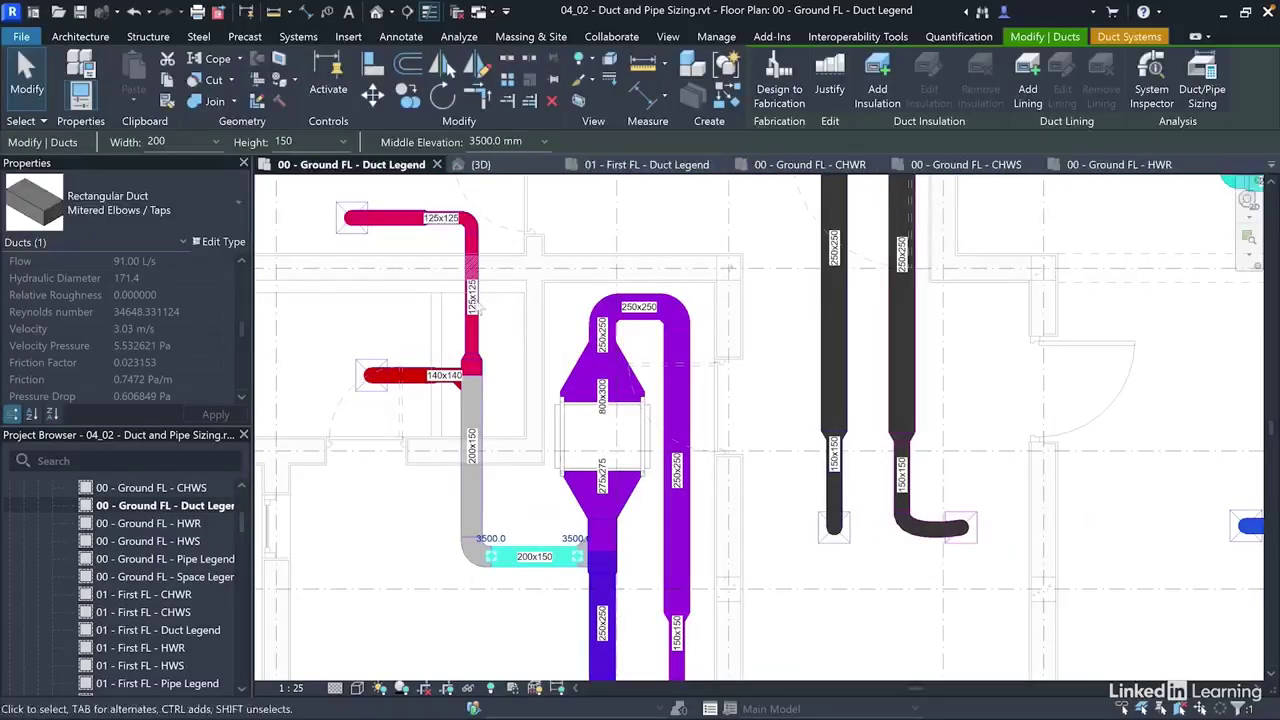
{"action": "scroll", "coordinate": [440, 407], "scroll_direction": "up", "scroll_amount": 3}
{"action": "scroll", "coordinate": [440, 407], "scroll_direction": "up", "scroll_amount": 4}
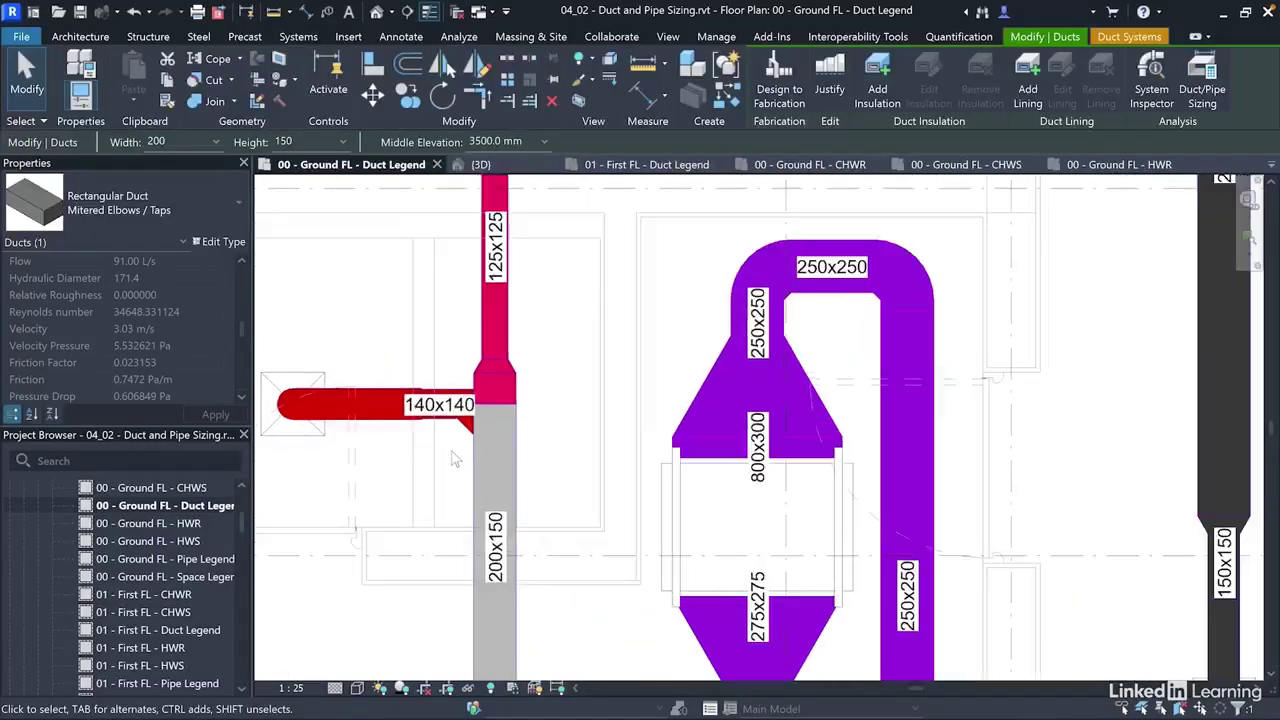
{"action": "scroll", "coordinate": [459, 471], "scroll_direction": "down", "scroll_amount": 6}
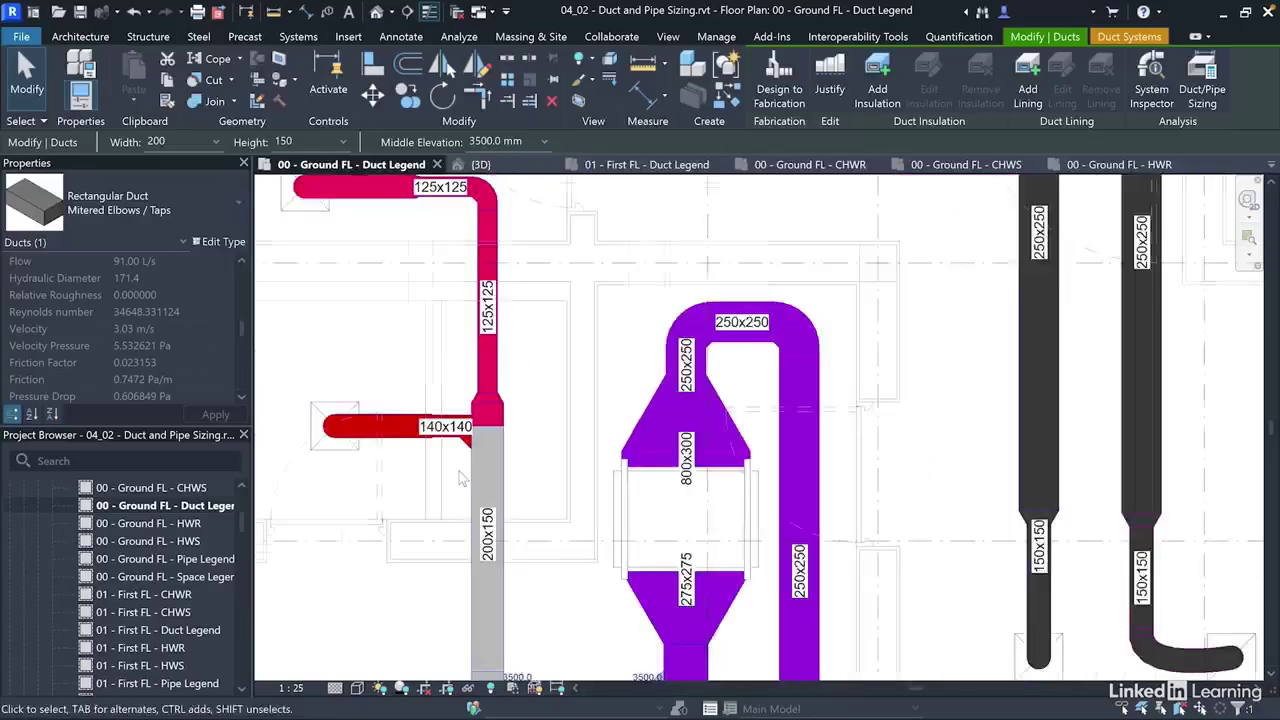
{"action": "scroll", "coordinate": [533, 536], "scroll_direction": "up", "scroll_amount": 4}
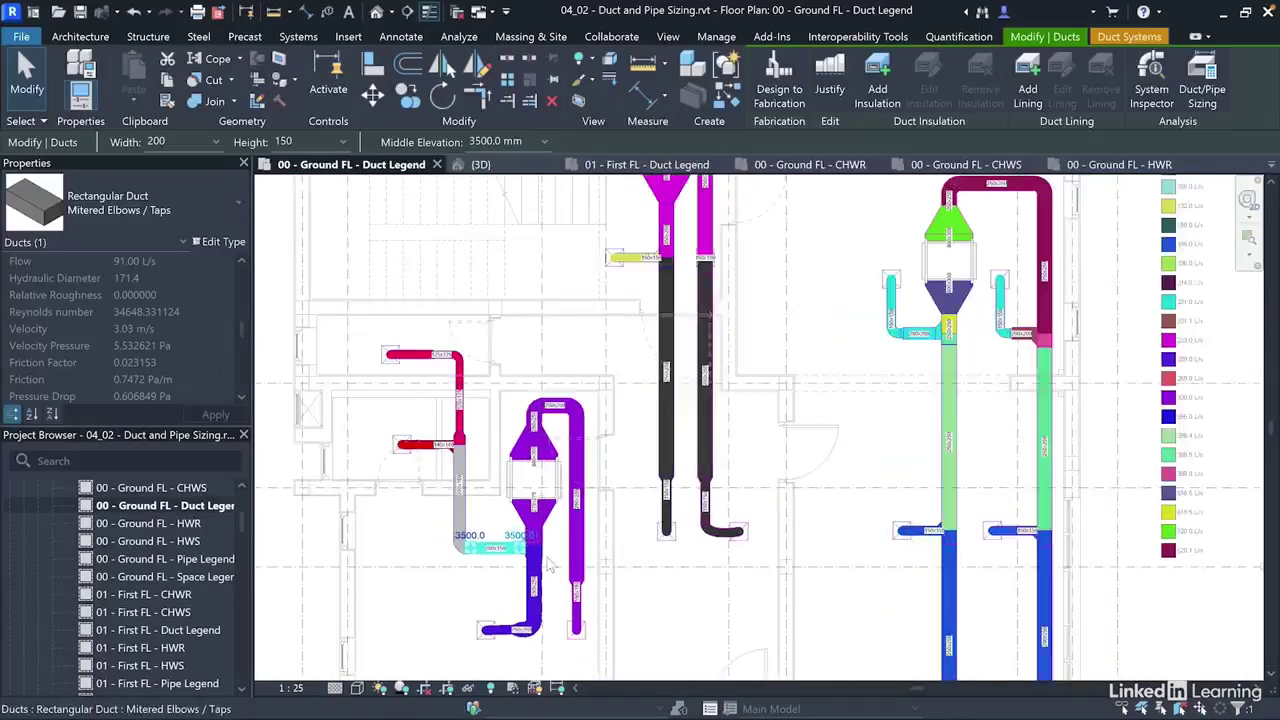
Resize the short 275x275 main duct below the fan coil unit to a width of 300 and a height of 250.
{"action": "scroll", "coordinate": [550, 530], "scroll_direction": "up", "scroll_amount": 2}
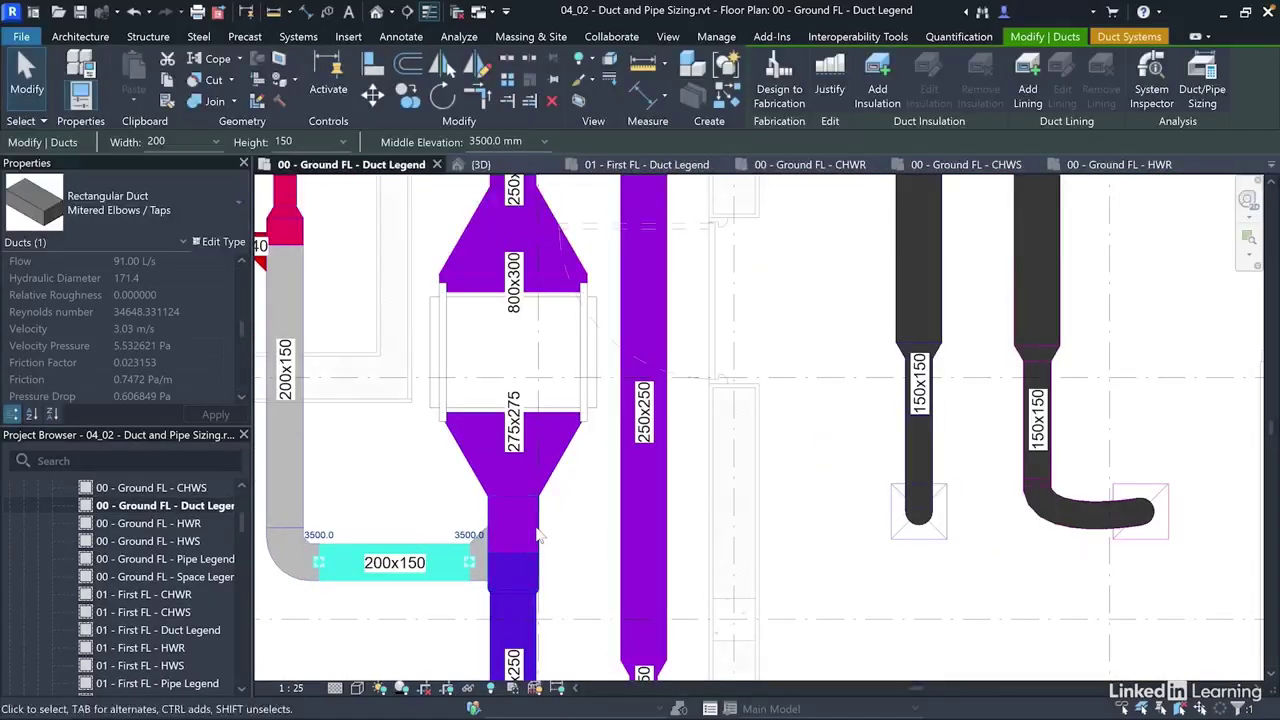
{"action": "left_click", "coordinate": [536, 537]}
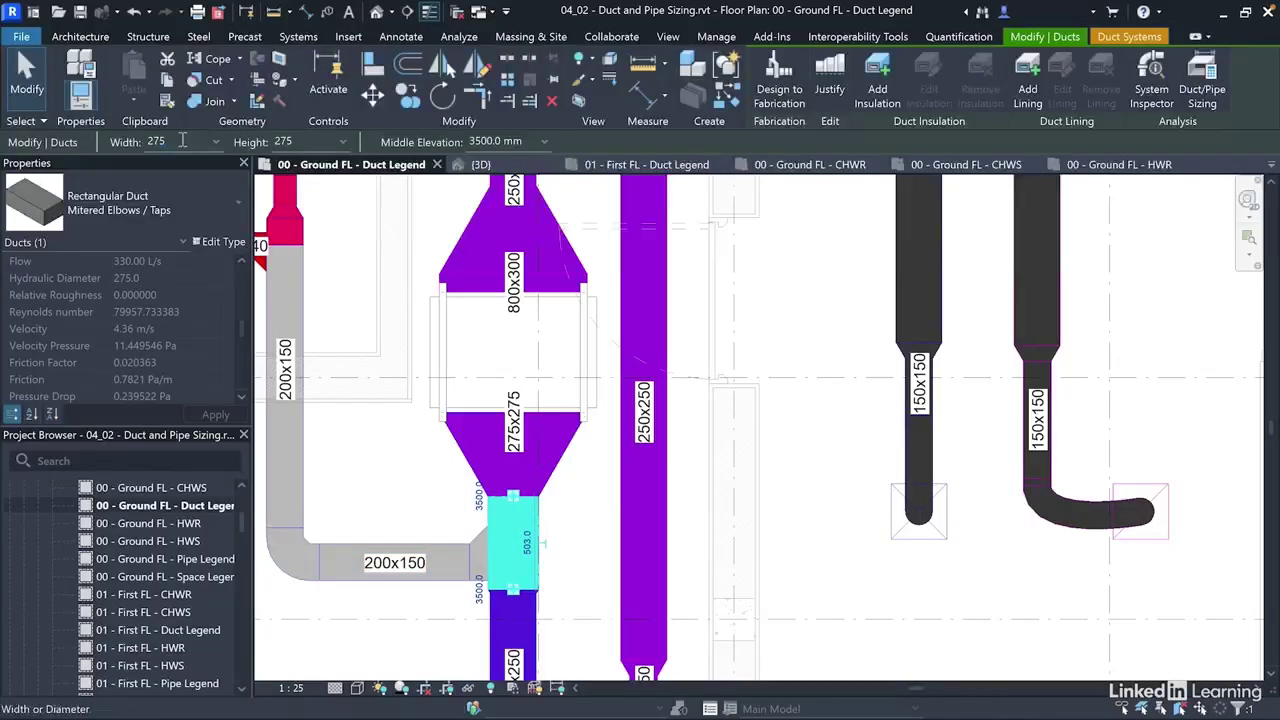
{"action": "type", "text": "300"}
{"action": "key", "text": "Tab"}
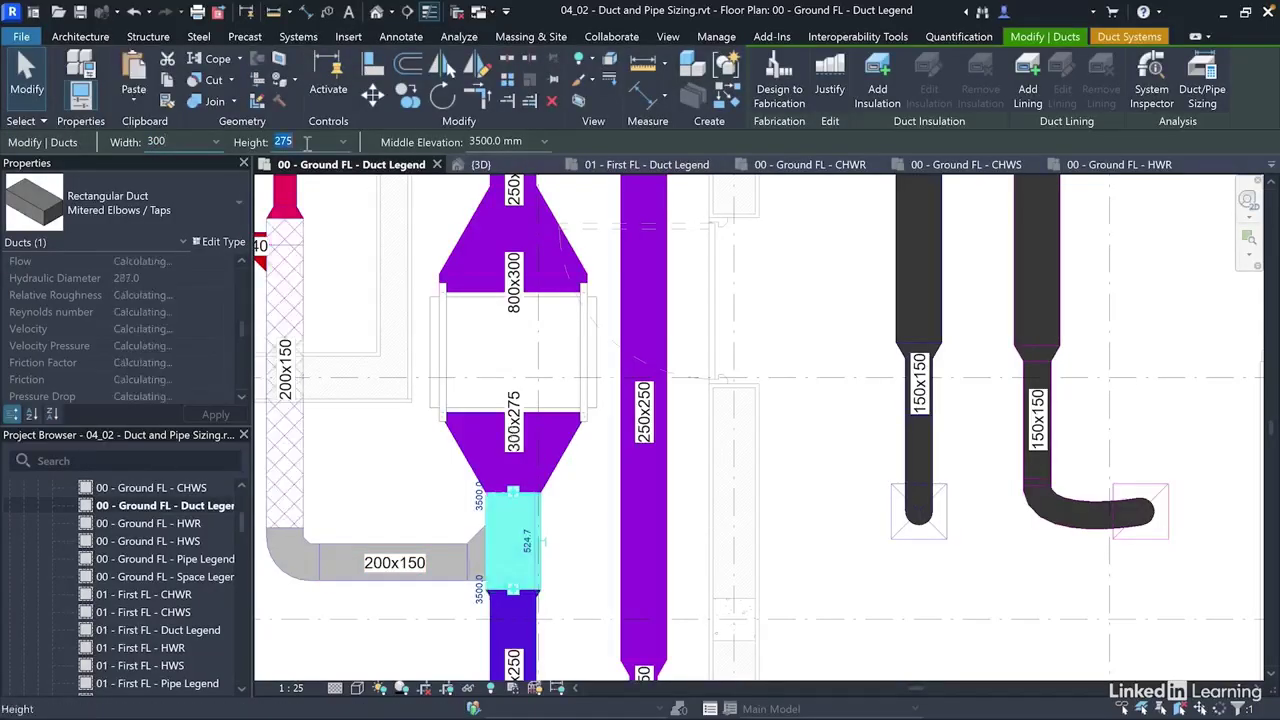
{"action": "type", "text": "250"}
{"action": "key", "text": "Return"}
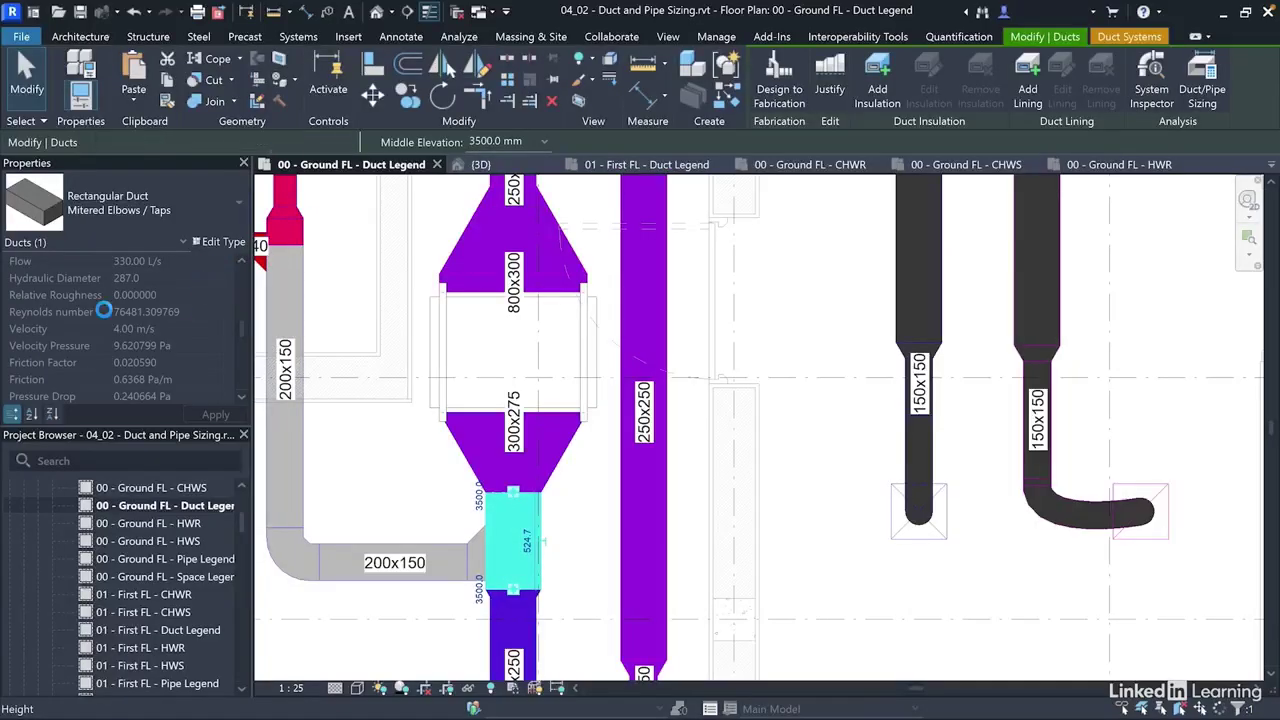
{"action": "key", "text": "Escape"}
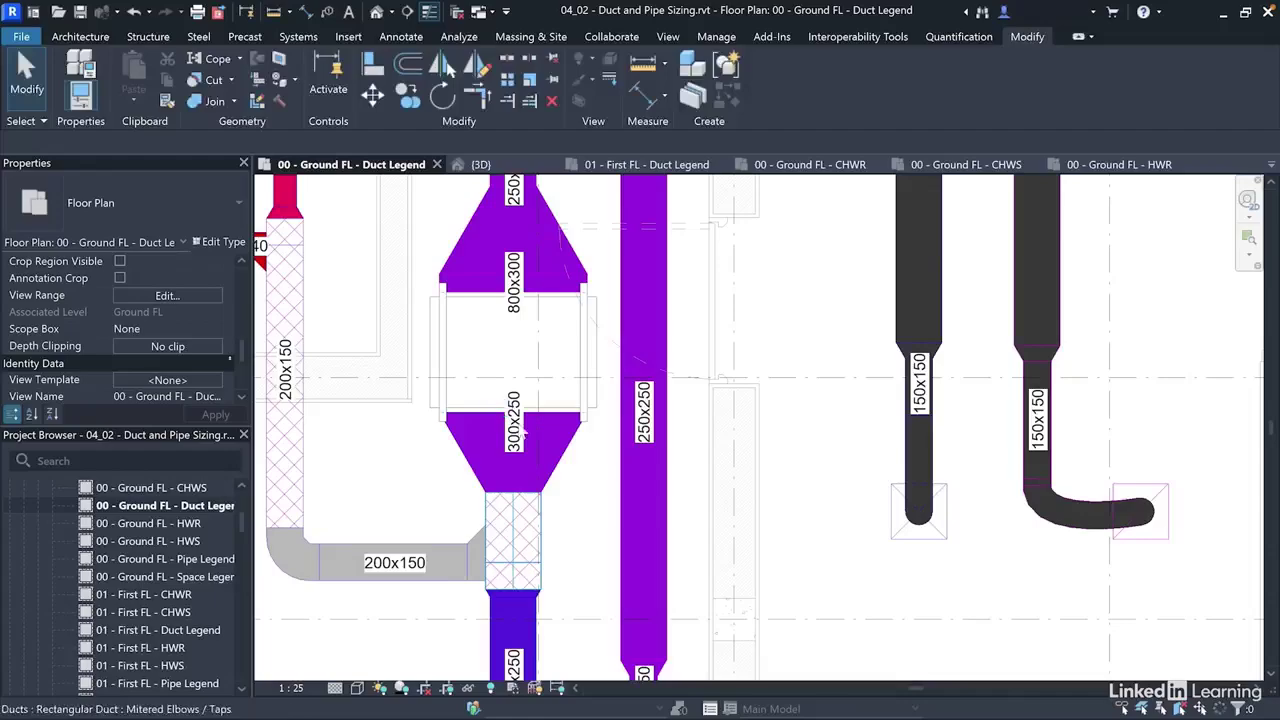
Check the velocity and friction of the resized 300x250 duct and of the vertical 250x250 supply duct below it.
{"action": "left_click", "coordinate": [518, 432]}
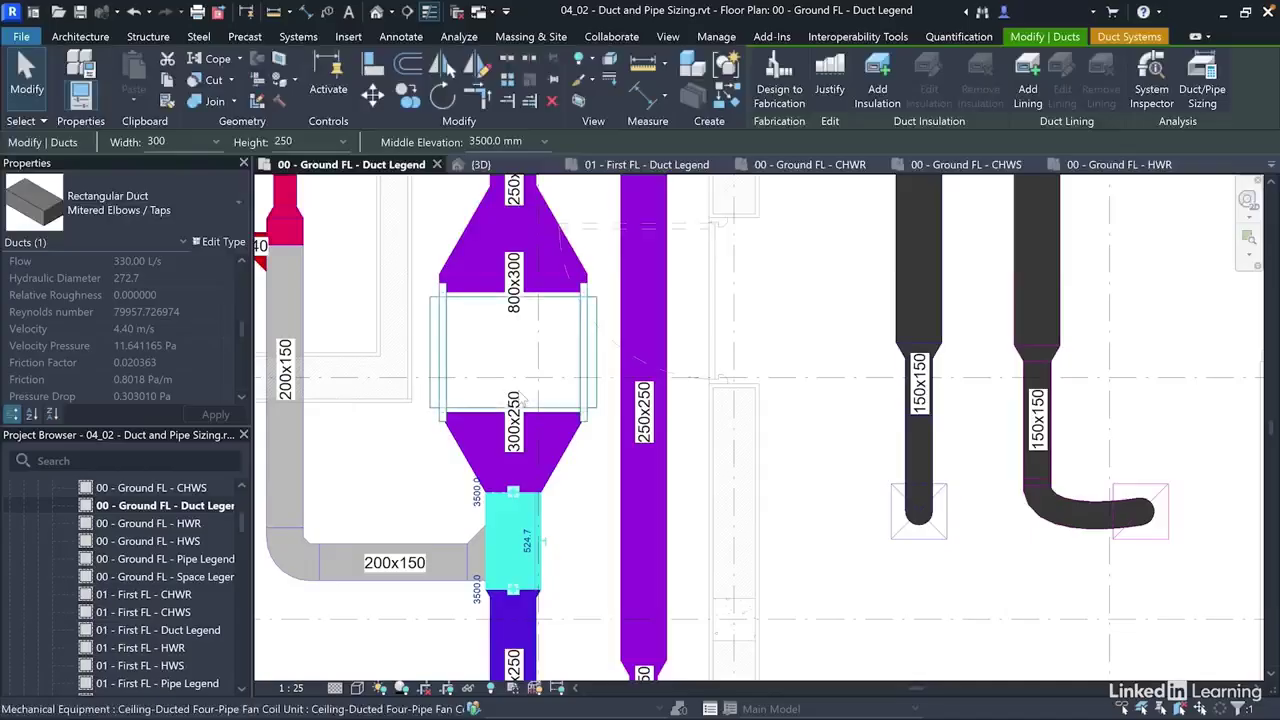
{"action": "scroll", "coordinate": [518, 383], "scroll_direction": "down", "scroll_amount": 2}
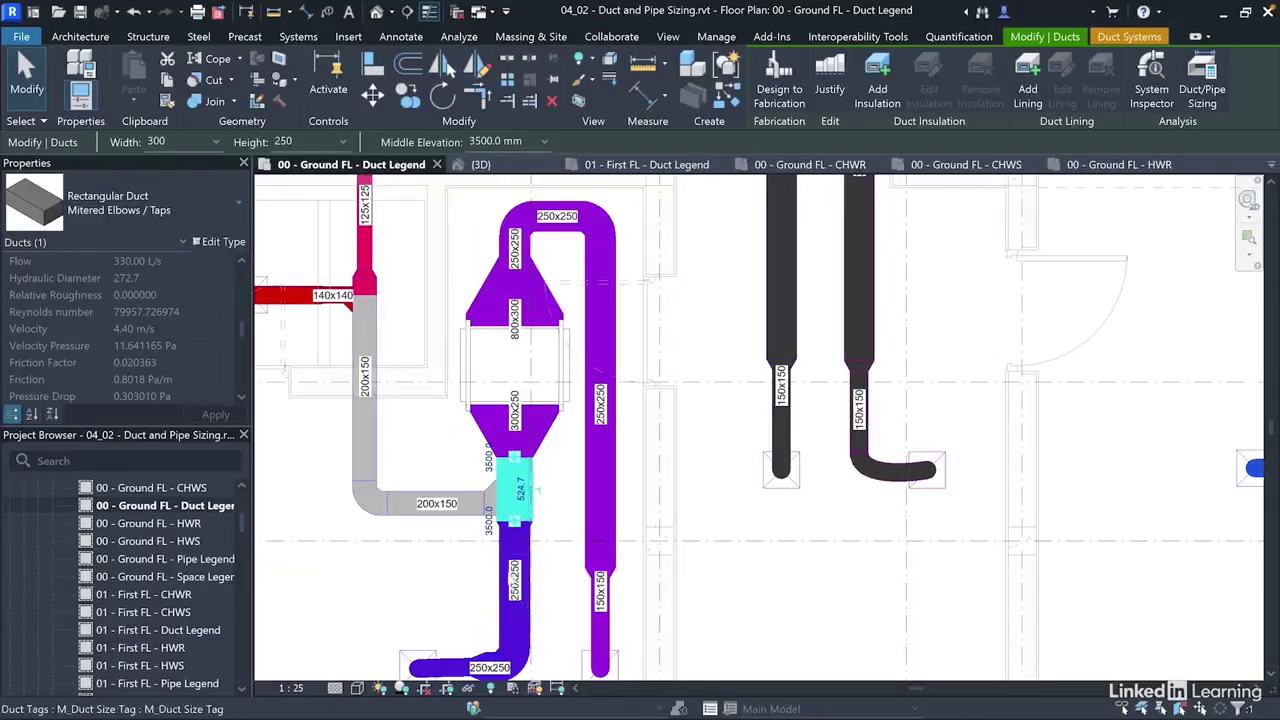
{"action": "left_click", "coordinate": [534, 606]}
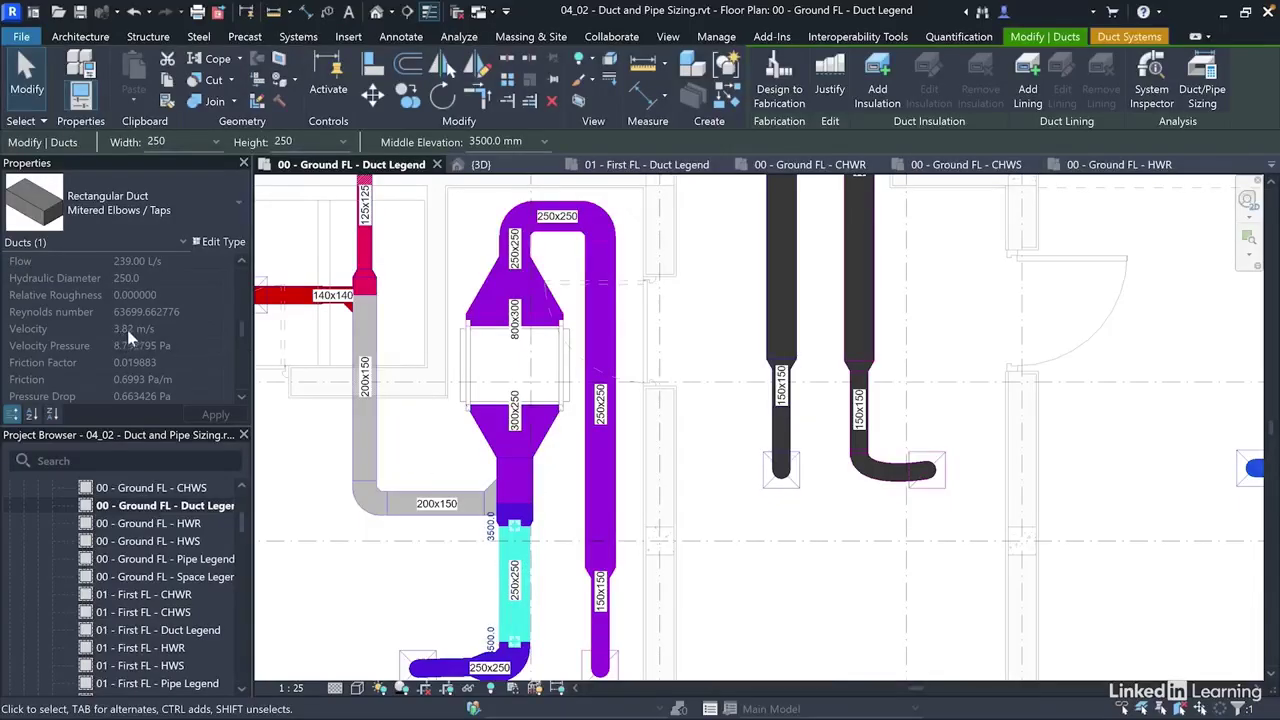
{"action": "left_click", "coordinate": [725, 648]}
{"action": "scroll", "coordinate": [505, 530], "scroll_direction": "down", "scroll_amount": 3}
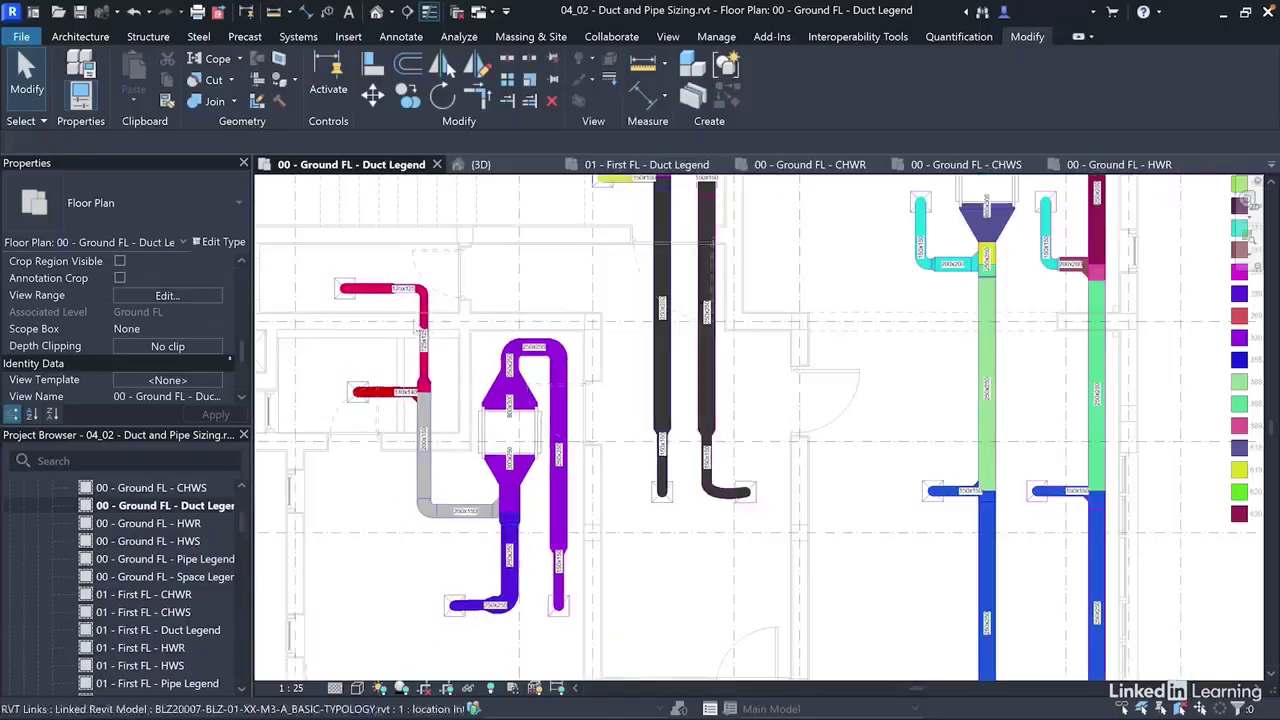
{"action": "scroll", "coordinate": [410, 325], "scroll_direction": "up", "scroll_amount": 4}
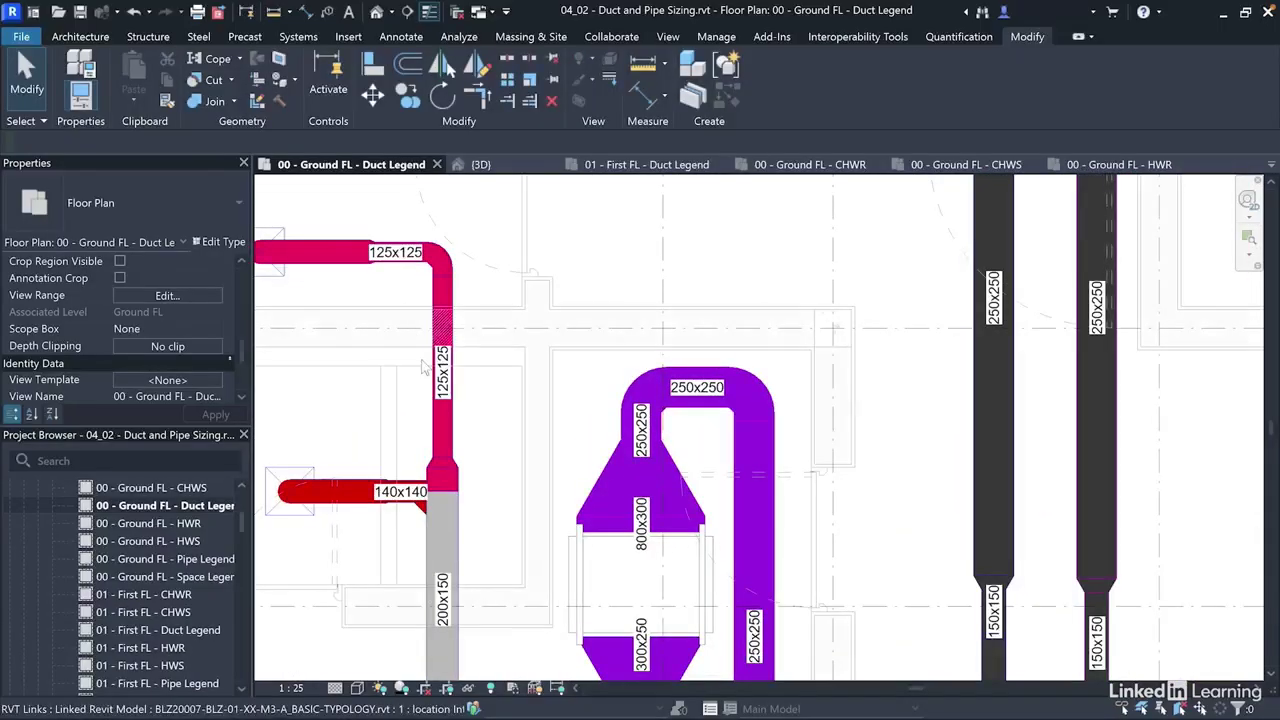
{"action": "scroll", "coordinate": [413, 340], "scroll_direction": "up", "scroll_amount": 2}
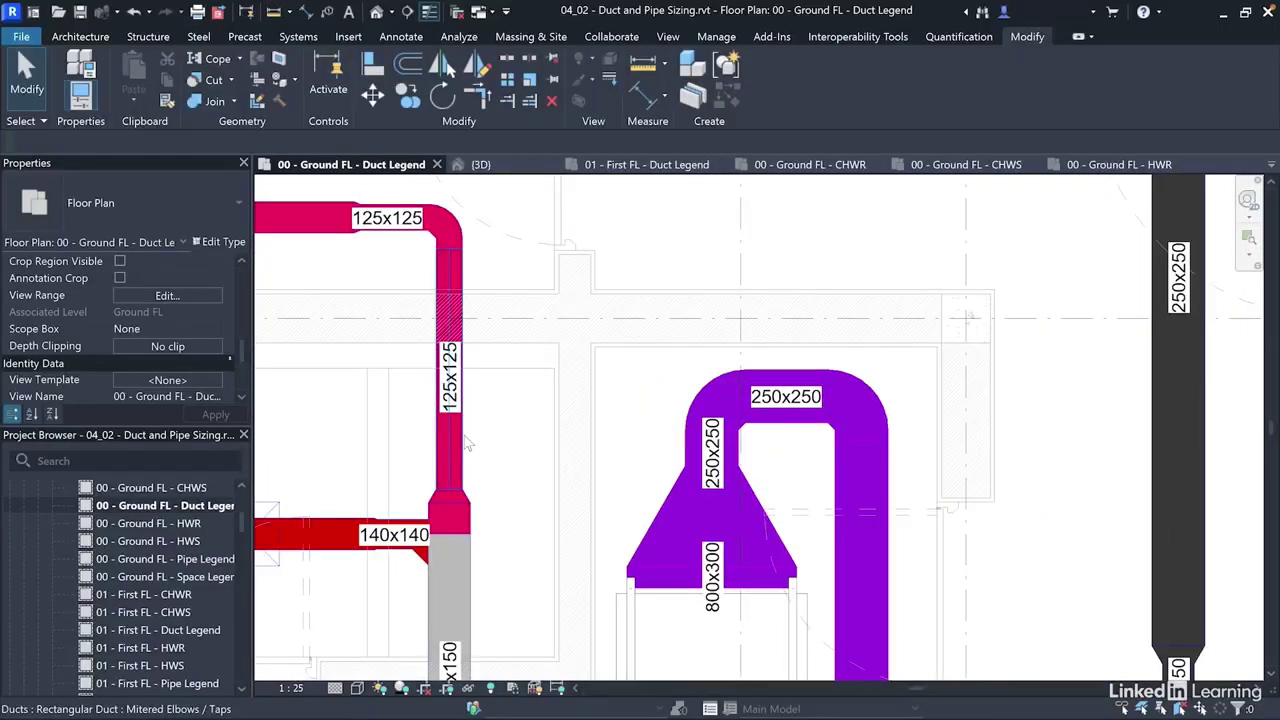
Resize the vertical and horizontal 125x125 ducts at the end of the branch to a width of 150 and a height of 100.
{"action": "left_click", "coordinate": [462, 435]}
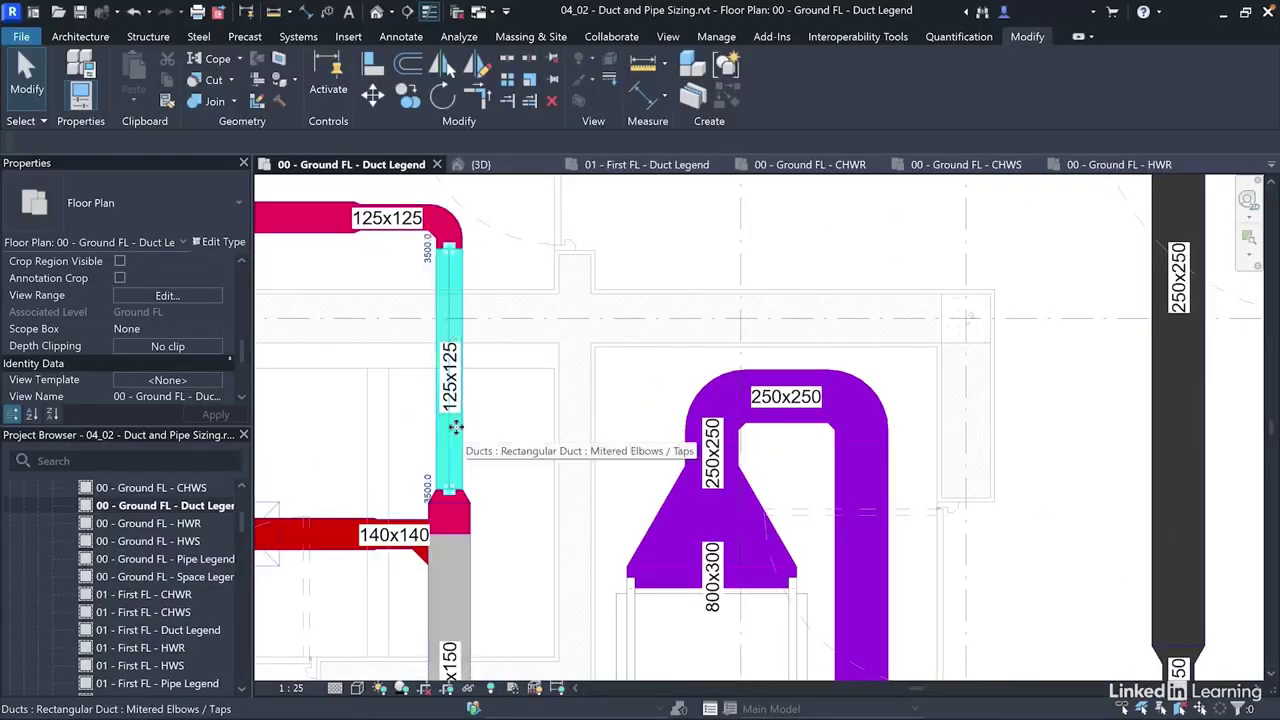
{"action": "left_click", "coordinate": [391, 200], "text": "ctrl"}
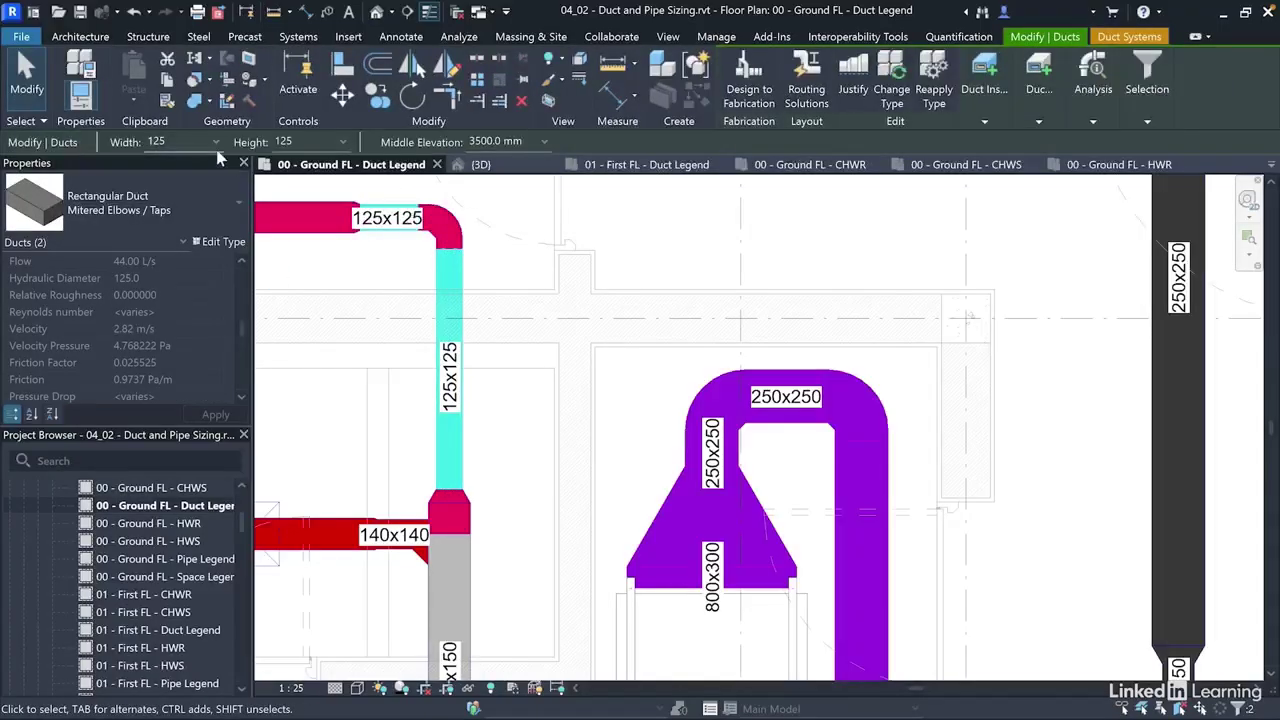
{"action": "double_click", "coordinate": [194, 142]}
{"action": "type", "text": "1"}
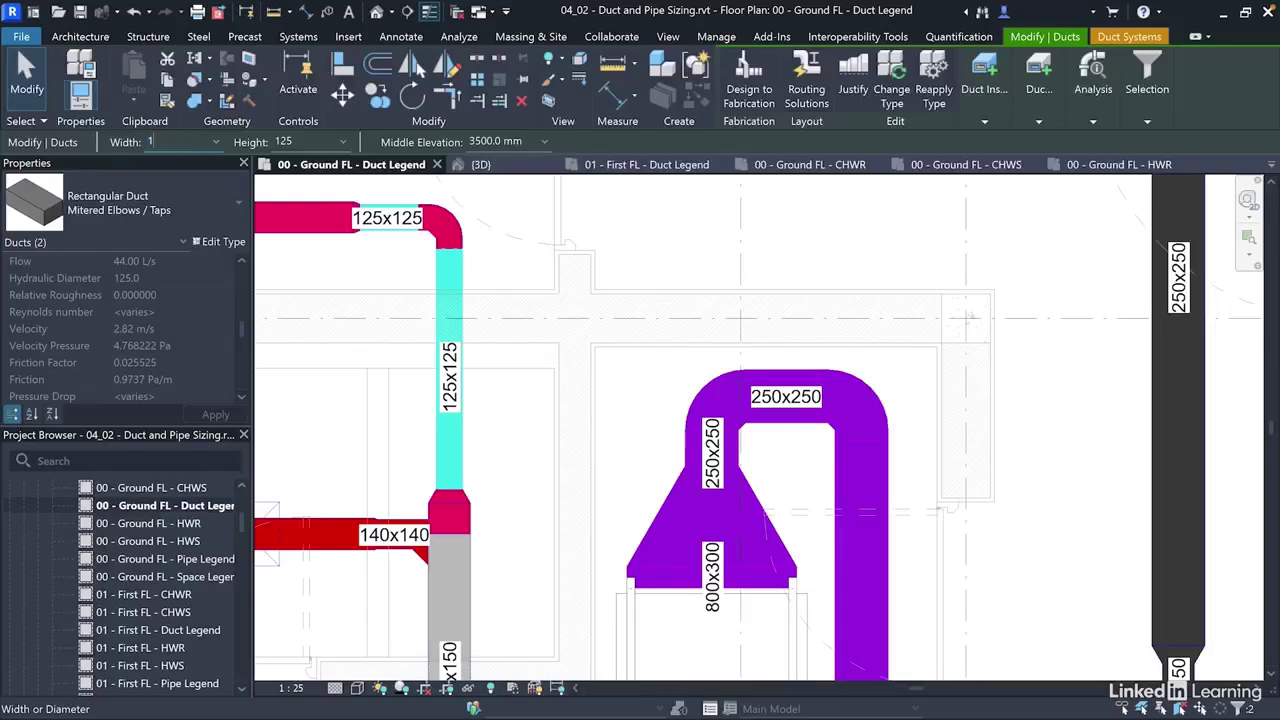
{"action": "key", "text": "Tab"}
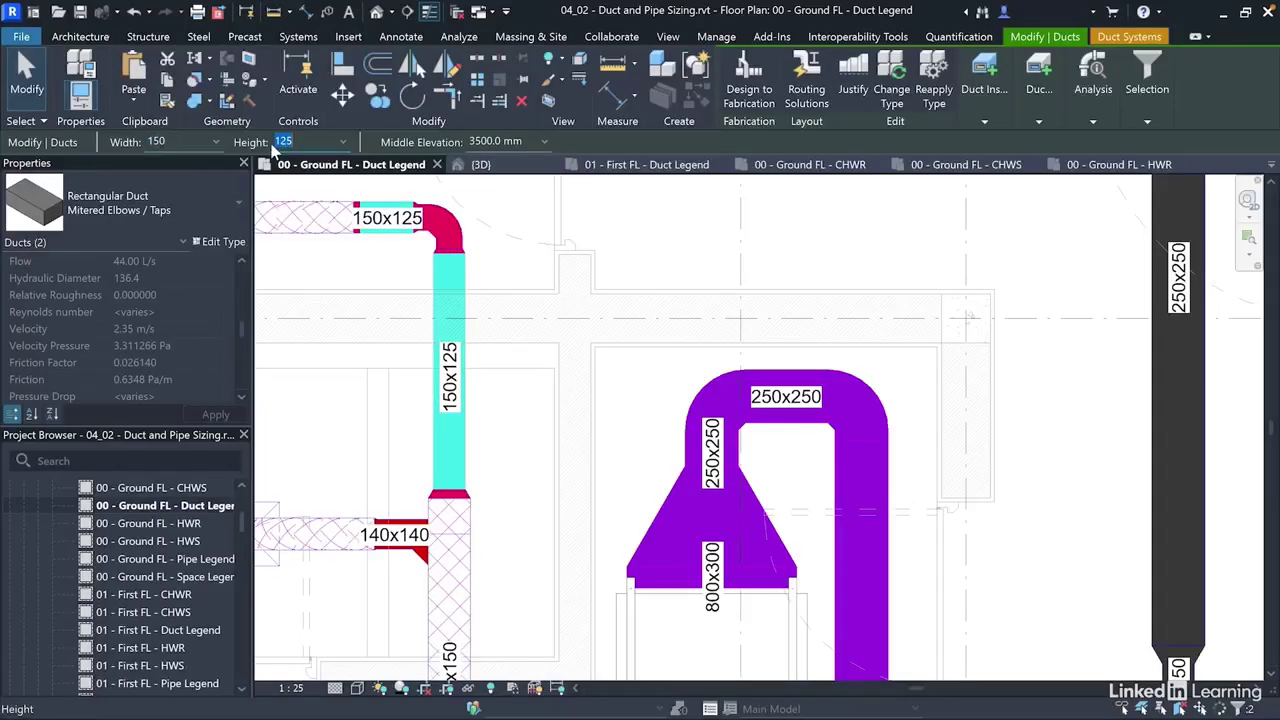
{"action": "type", "text": "100"}
{"action": "key", "text": "Return"}
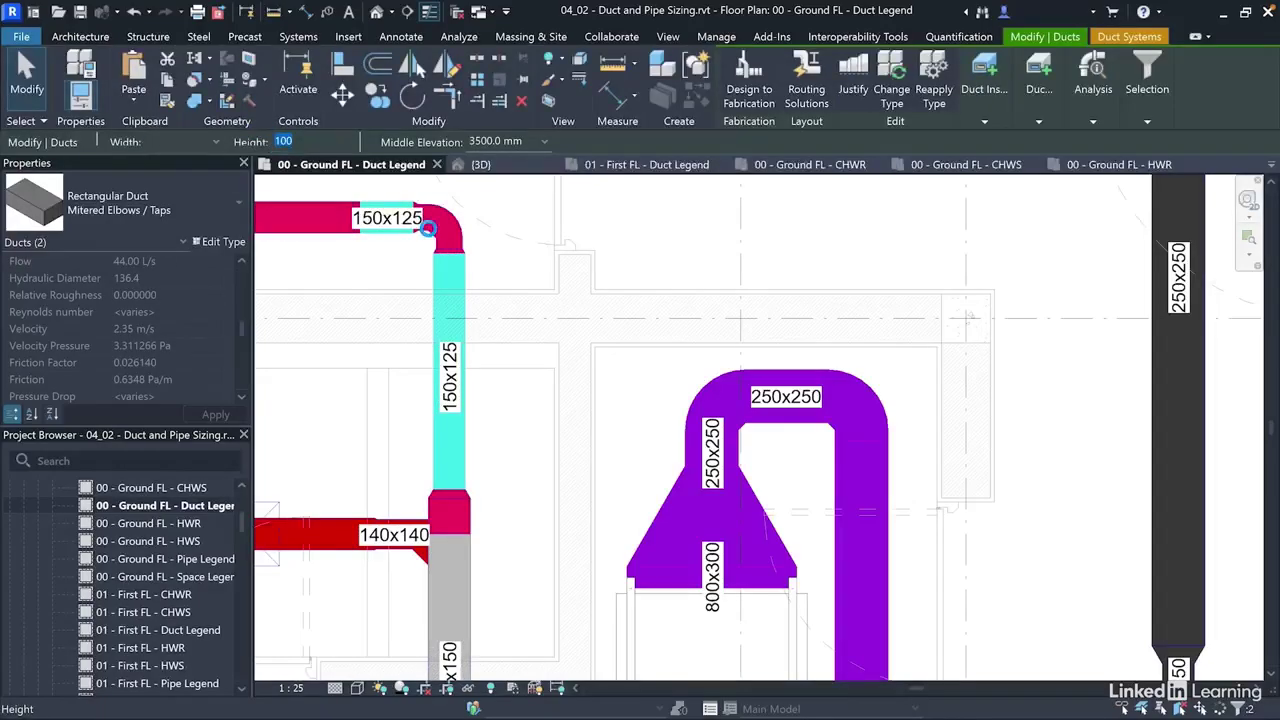
Reconnect the two 150x100 ducts at their corner using Trim/Extend to Corner and check the vertical duct's velocity and friction.
{"action": "left_click", "coordinate": [472, 392]}
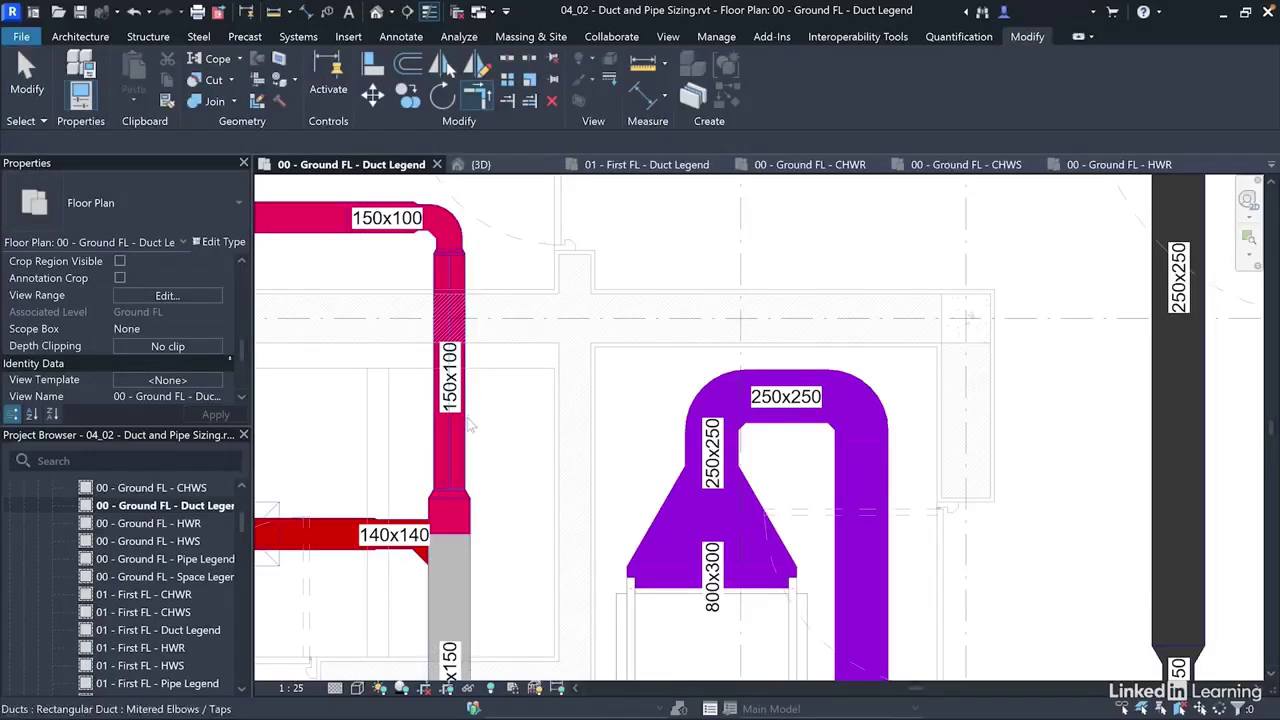
{"action": "left_click", "coordinate": [451, 400]}
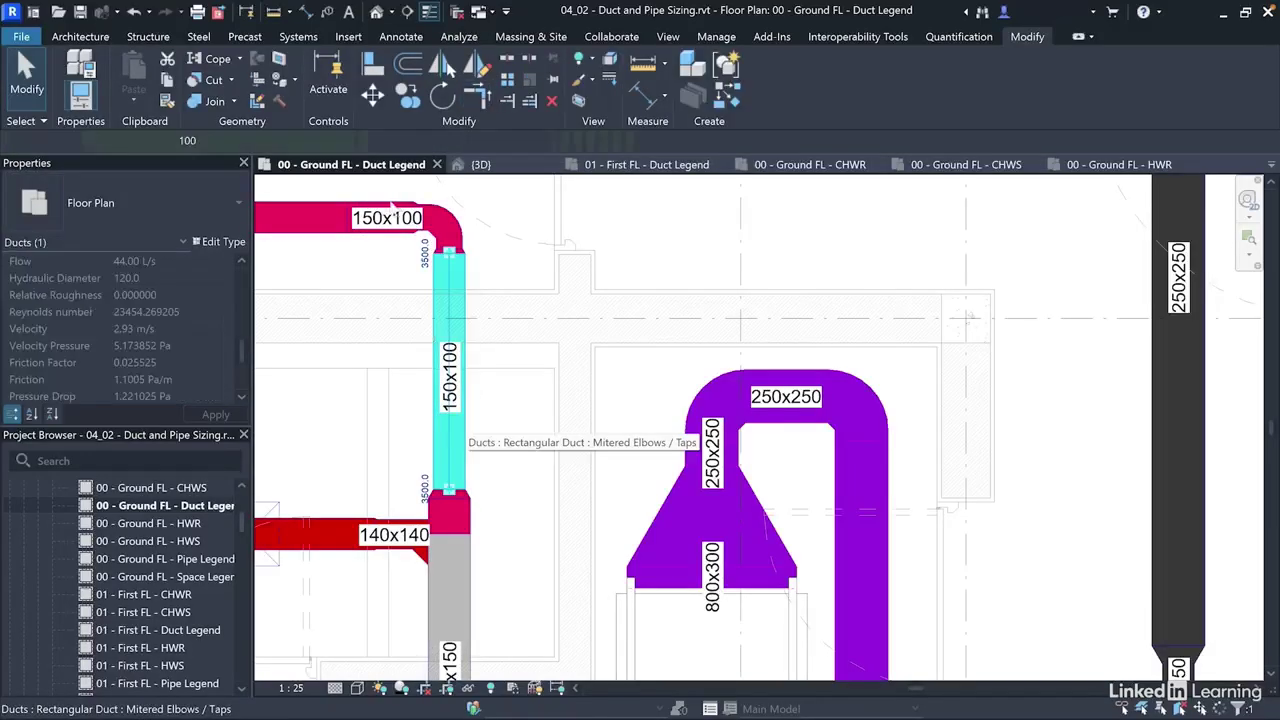
{"action": "left_click_drag", "start_coordinate": [387, 187], "coordinate": [480, 278]}
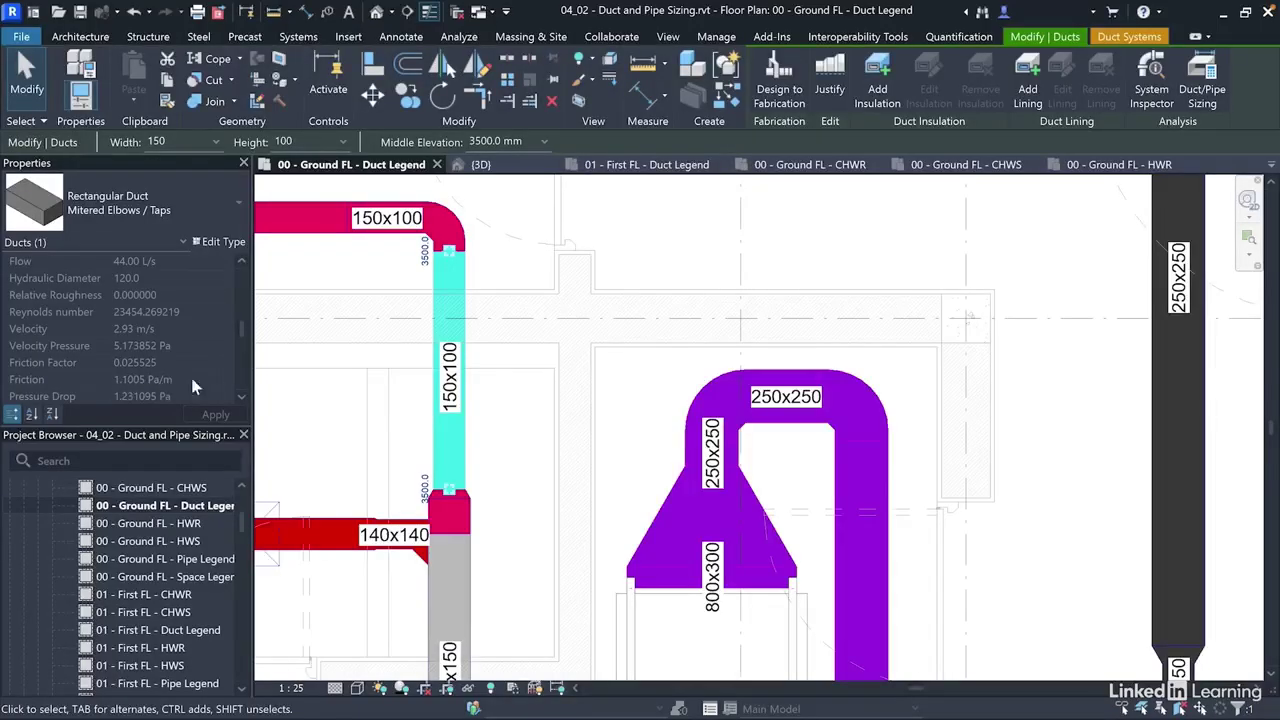
Resize the short 140x140 side branch duct to a width of 150 and a height of 100.
{"action": "left_click", "coordinate": [402, 530]}
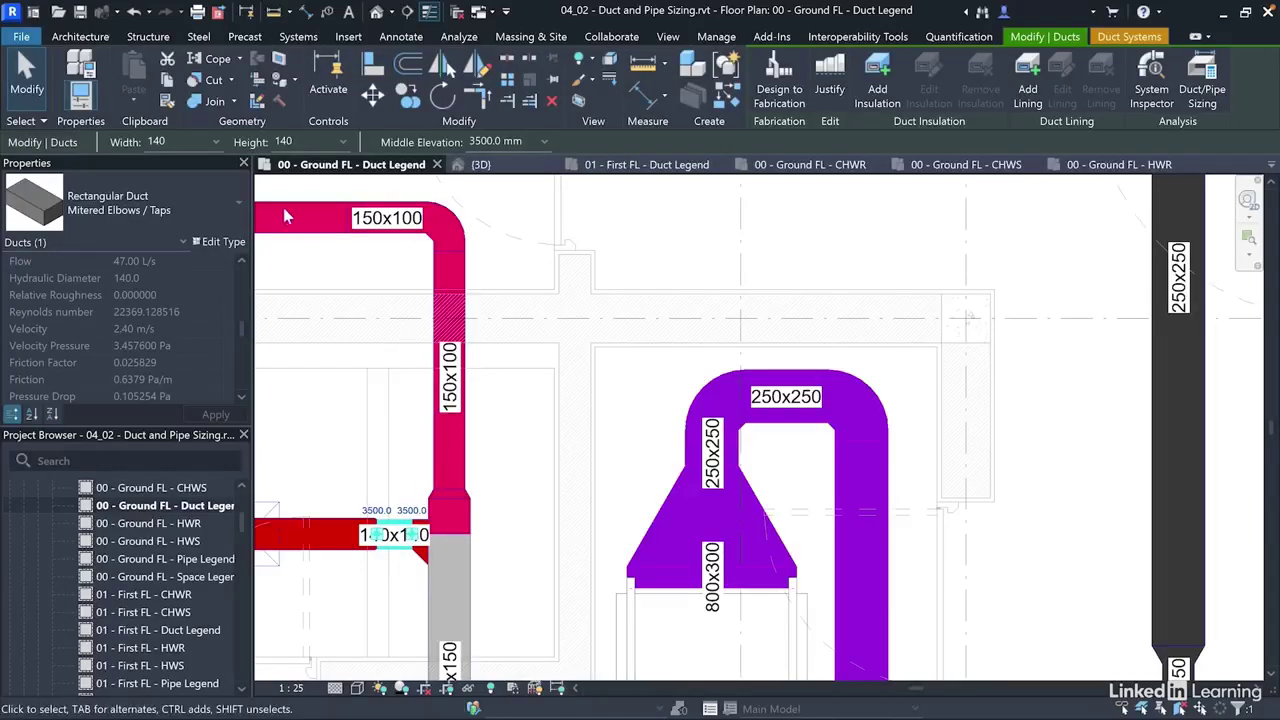
{"action": "left_click", "coordinate": [186, 142]}
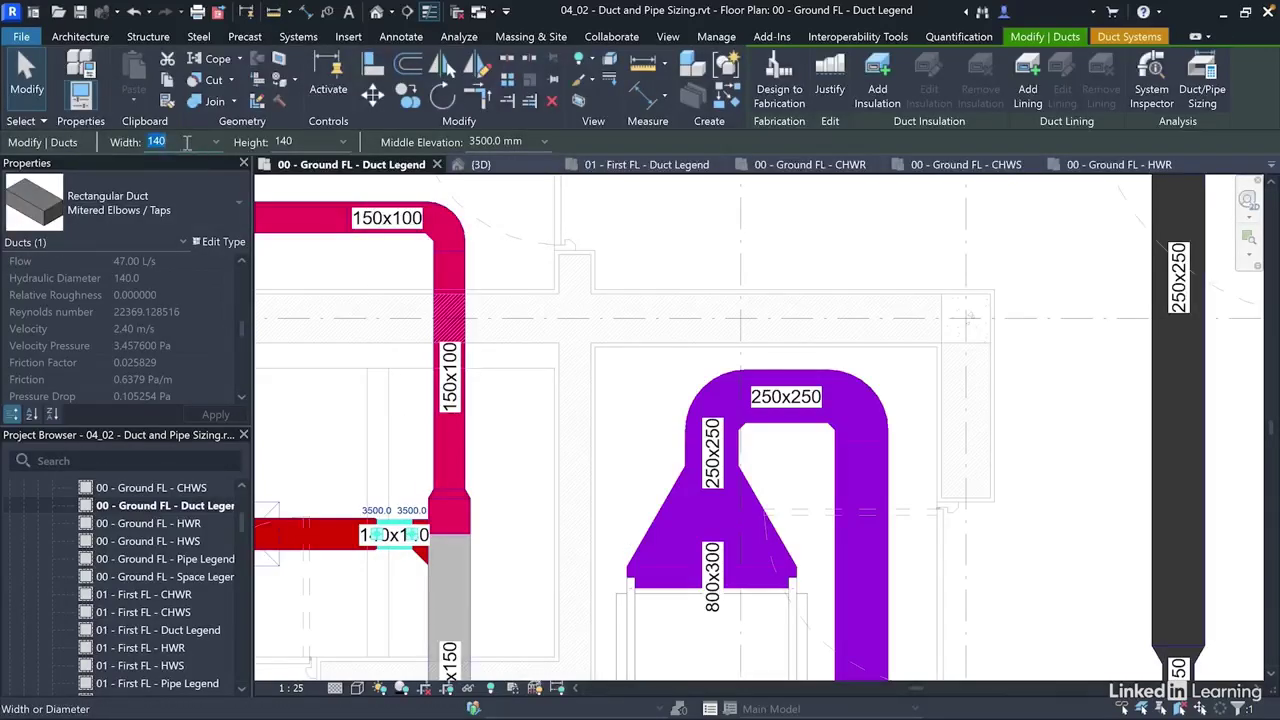
{"action": "type", "text": "1"}
{"action": "left_click", "coordinate": [280, 142]}
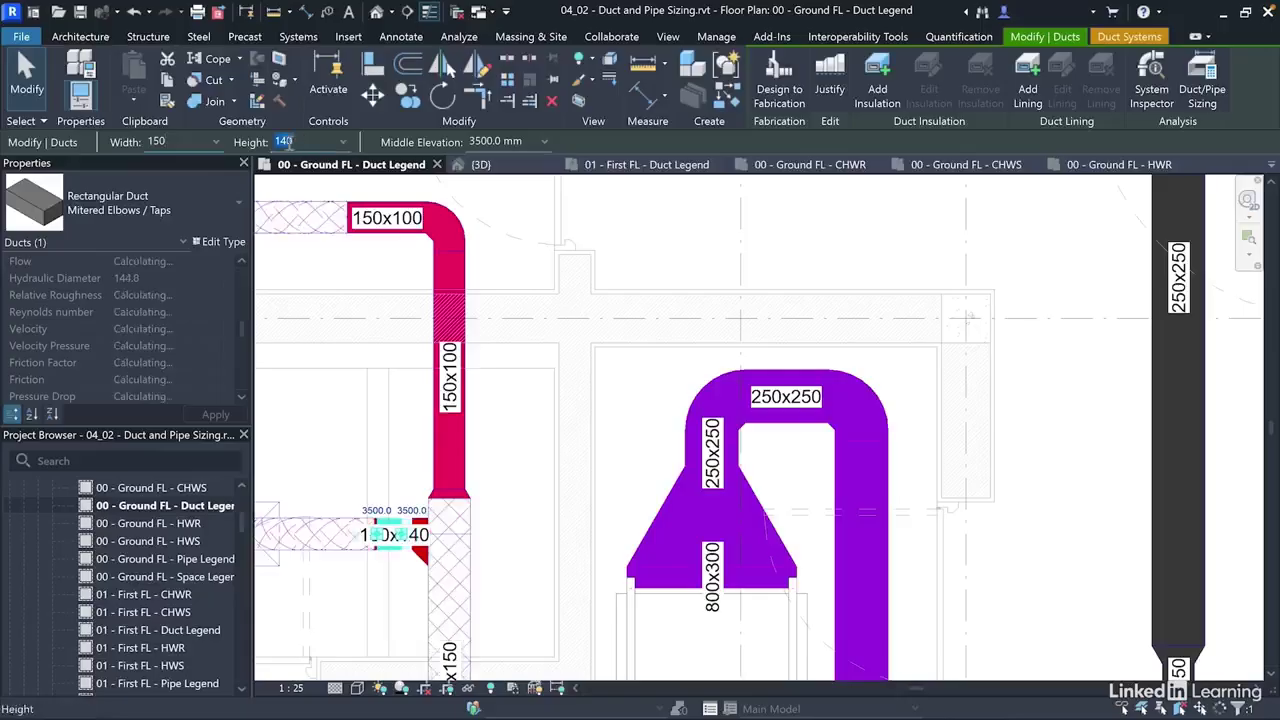
{"action": "type", "text": "100"}
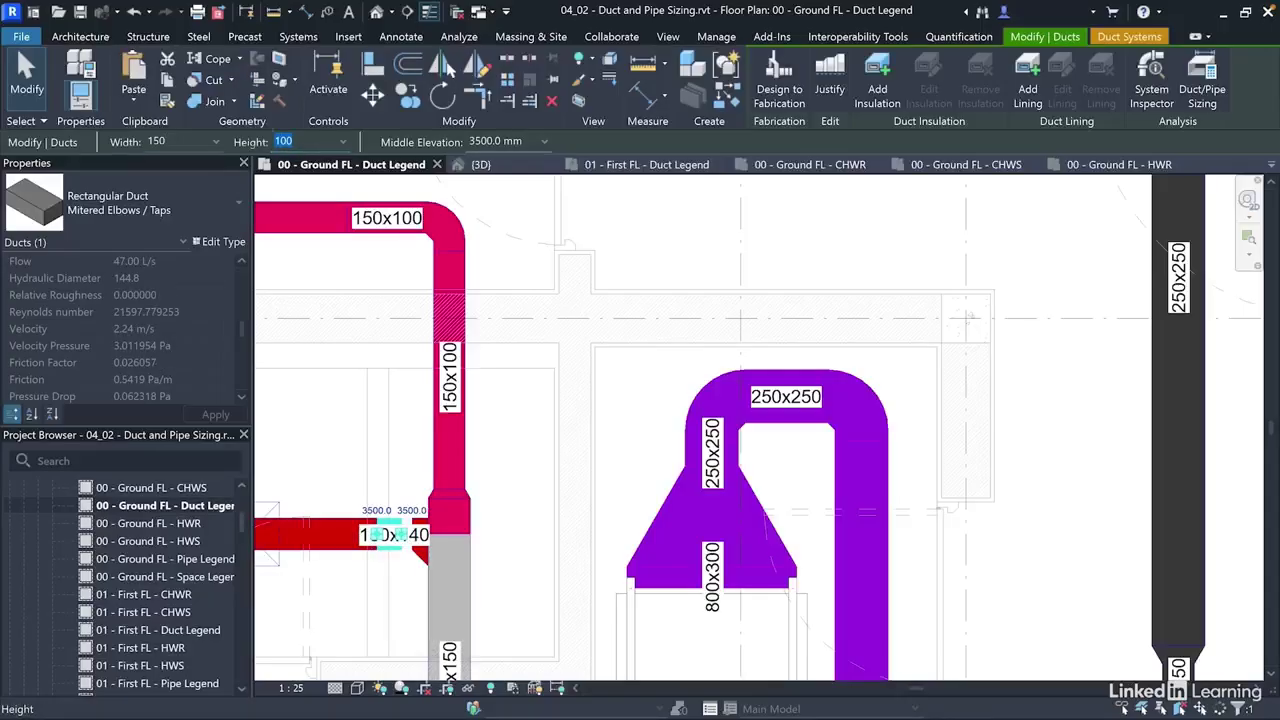
{"action": "key", "text": "Return"}
{"action": "key", "text": "t"}
{"action": "key", "text": "r"}
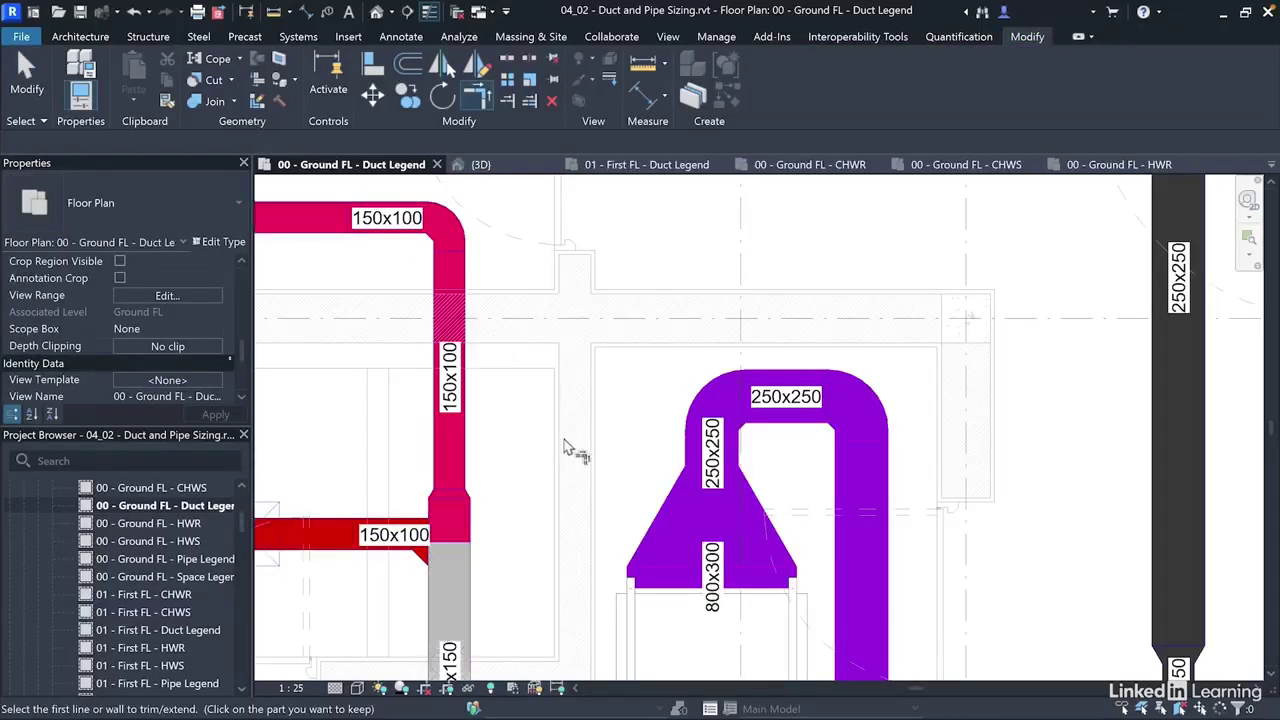
{"action": "scroll", "coordinate": [530, 485], "scroll_direction": "down", "scroll_amount": 2}
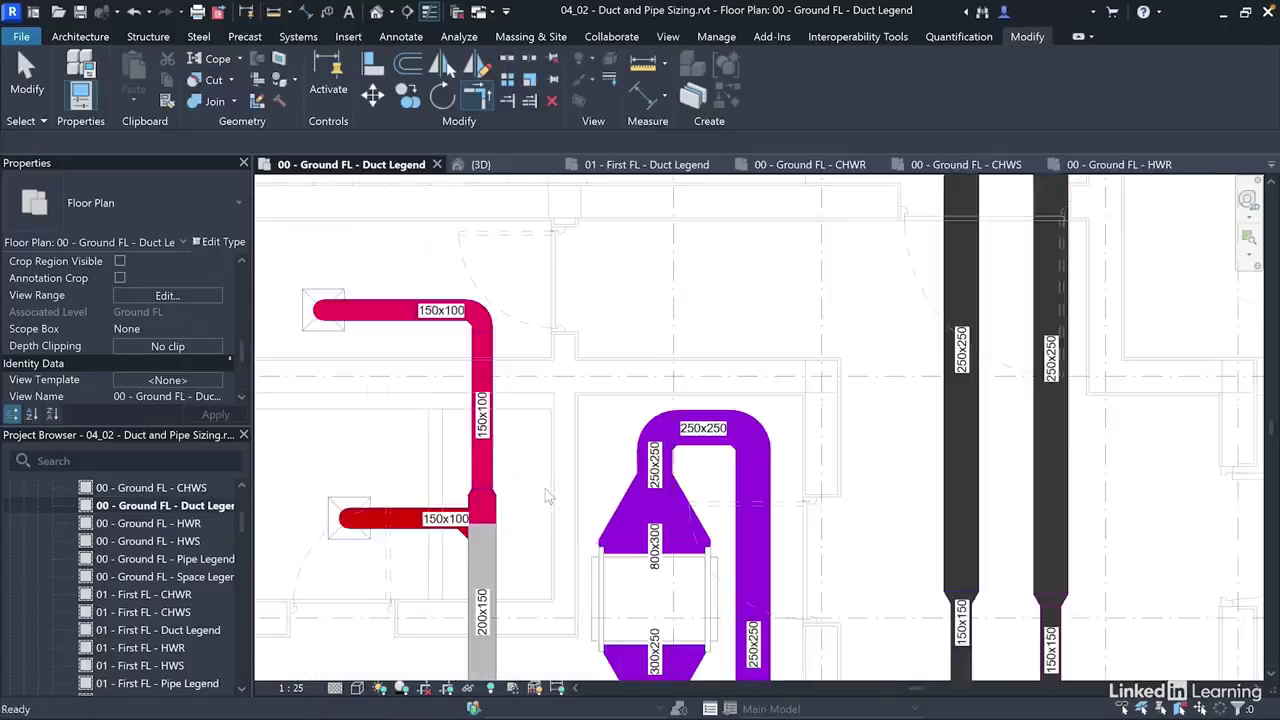
{"action": "key", "text": "Escape"}
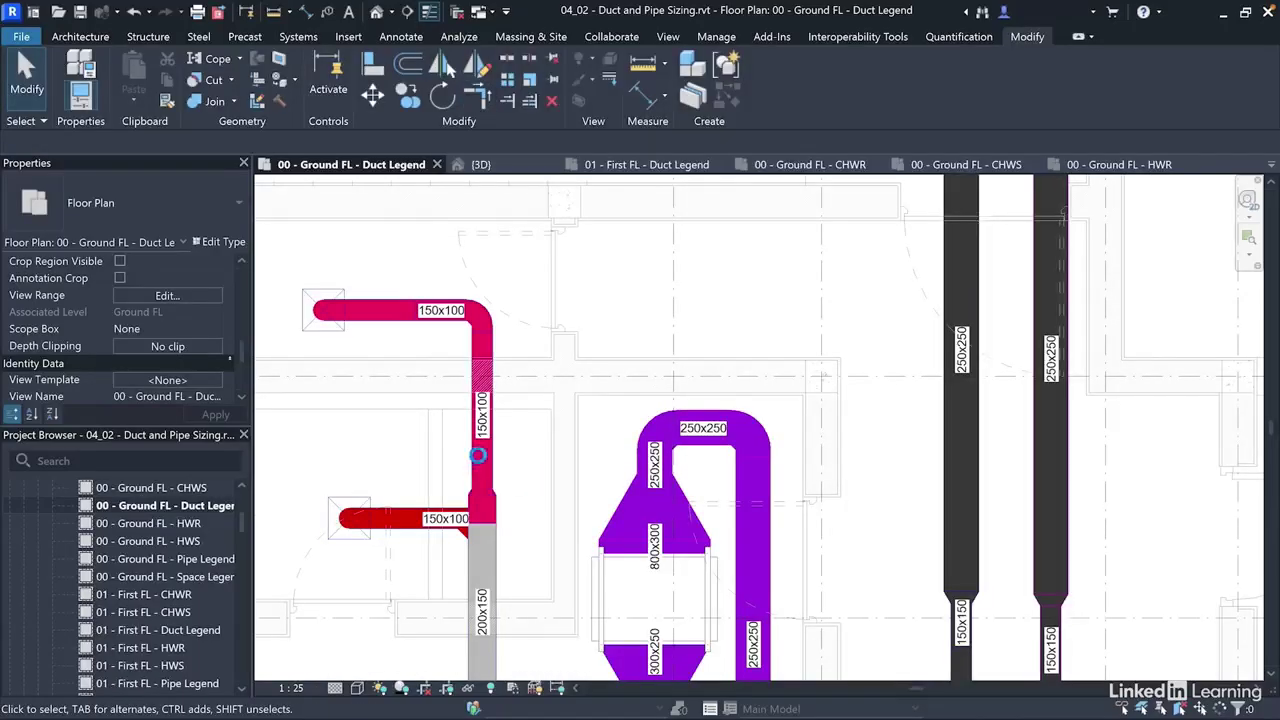
Check the velocity and friction of the vertical 150x100 duct and look over the rest of its duct run.
{"action": "scroll", "coordinate": [477, 446], "scroll_direction": "up", "scroll_amount": 1}
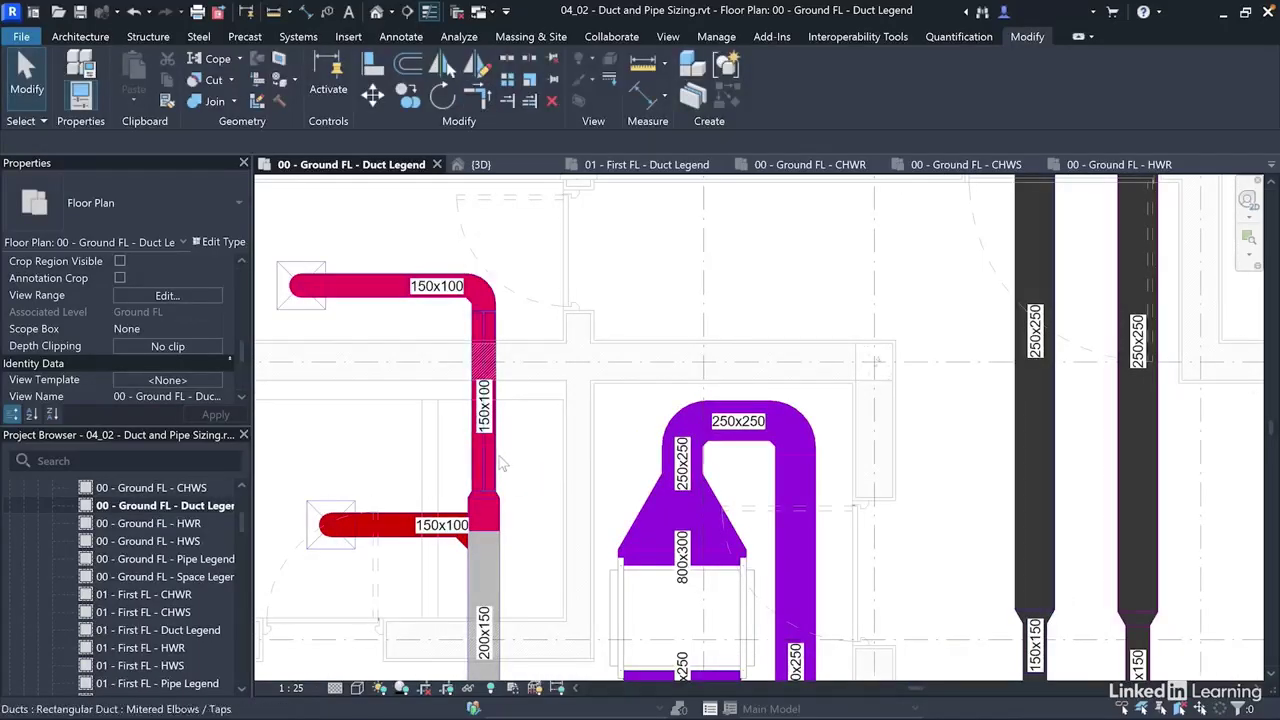
{"action": "left_click", "coordinate": [500, 462]}
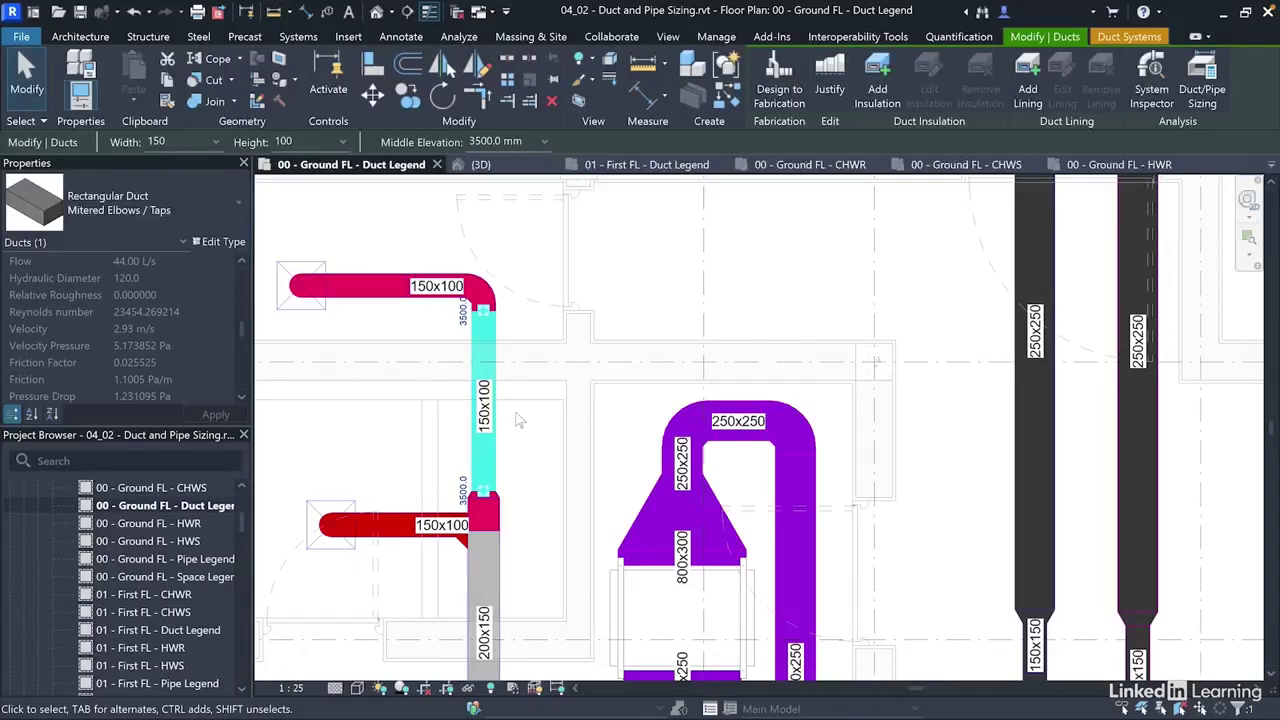
{"action": "scroll", "coordinate": [459, 293], "scroll_direction": "down", "scroll_amount": 1}
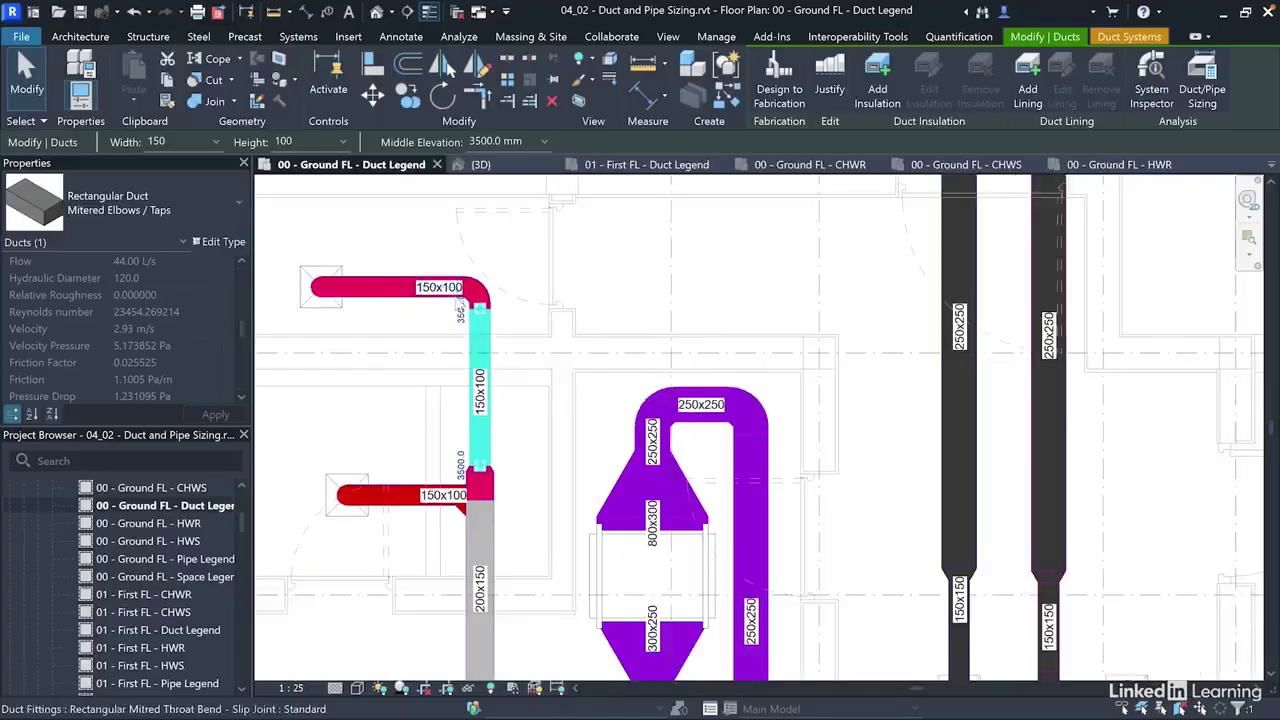
{"action": "scroll", "coordinate": [458, 300], "scroll_direction": "down", "scroll_amount": 1}
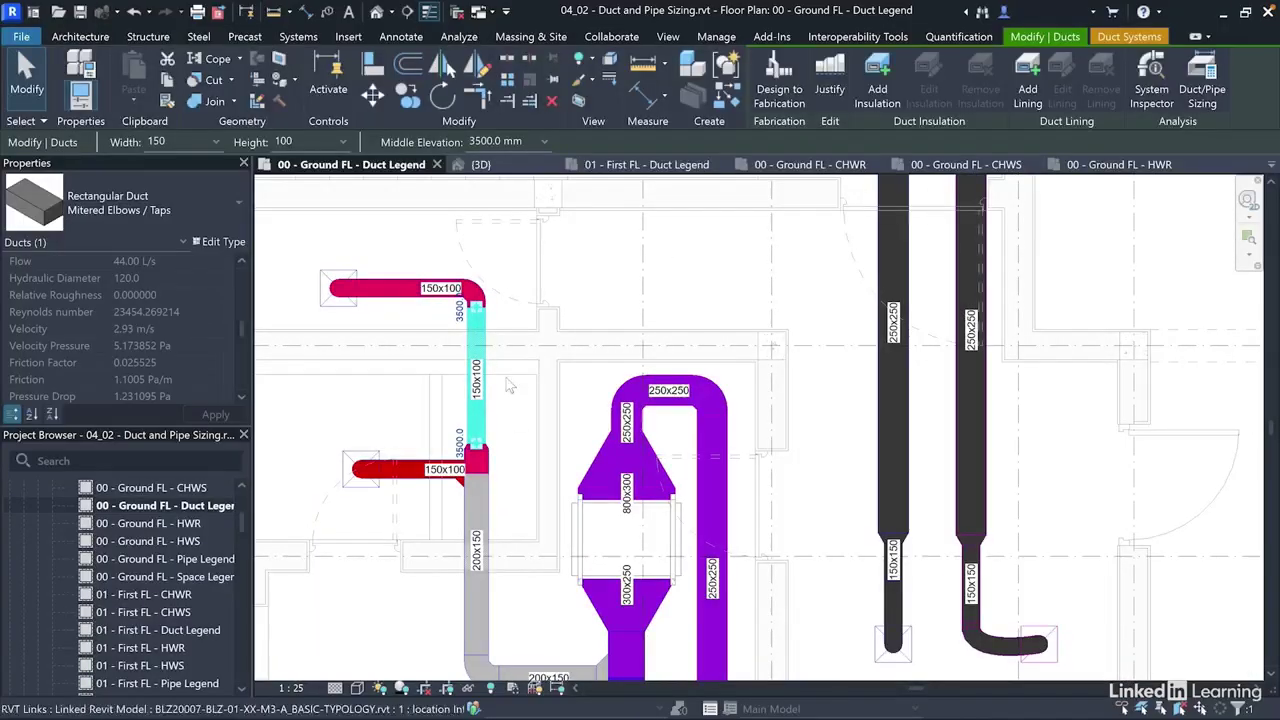
{"action": "scroll", "coordinate": [512, 384], "scroll_direction": "down", "scroll_amount": 1}
{"action": "scroll", "coordinate": [534, 606], "scroll_direction": "down", "scroll_amount": 2}
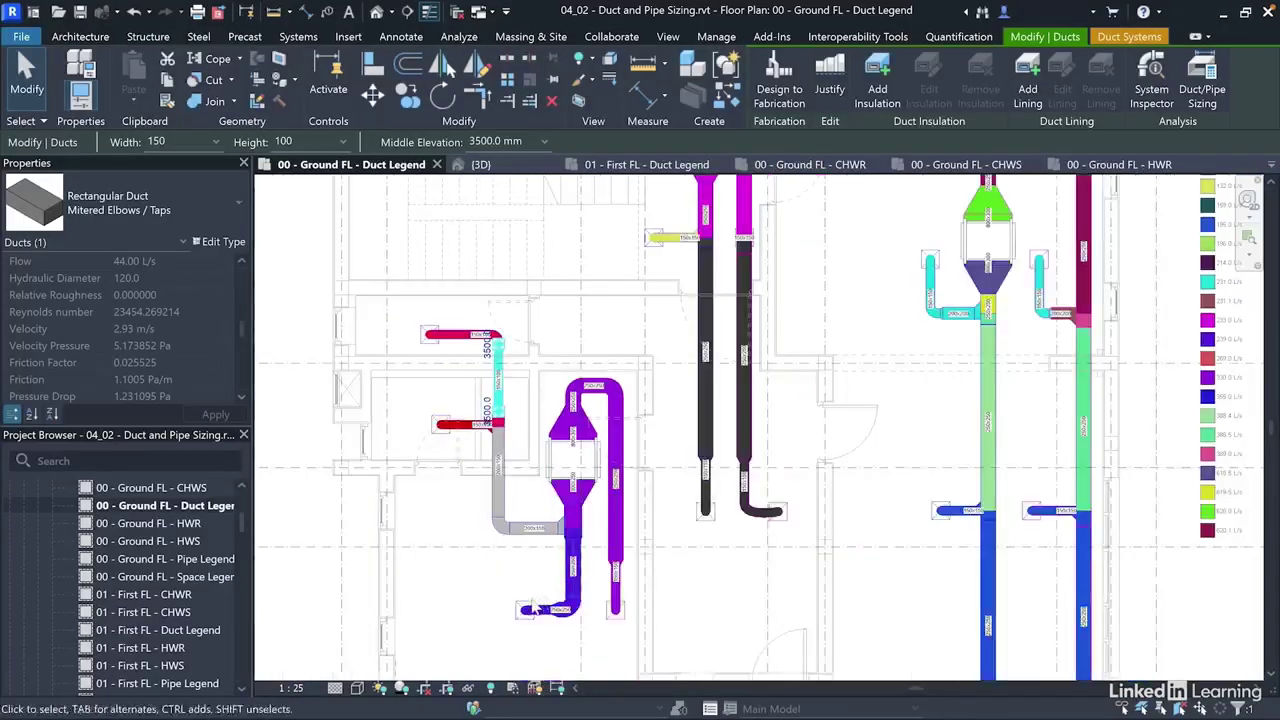
{"action": "scroll", "coordinate": [506, 409], "scroll_direction": "up", "scroll_amount": 2}
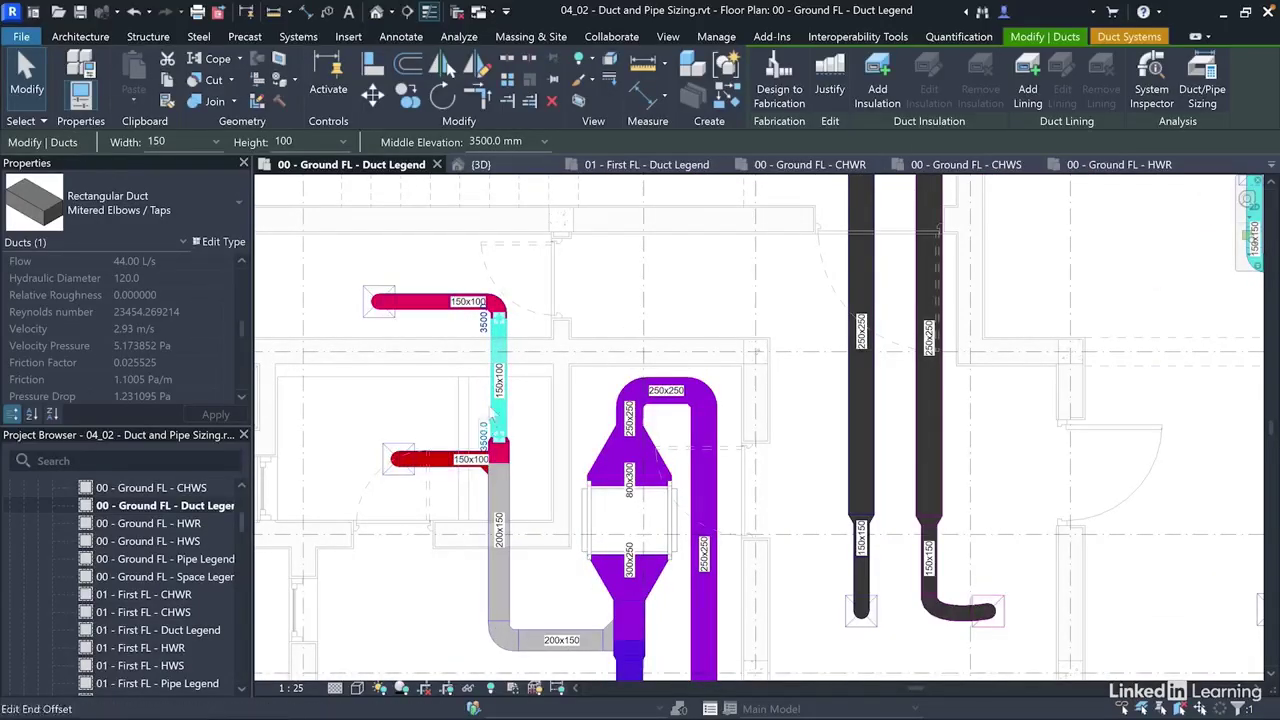
Check the velocity and friction of the round flex duct between the horizontal 150x100 duct and its air terminal.
{"action": "left_click", "coordinate": [413, 312]}
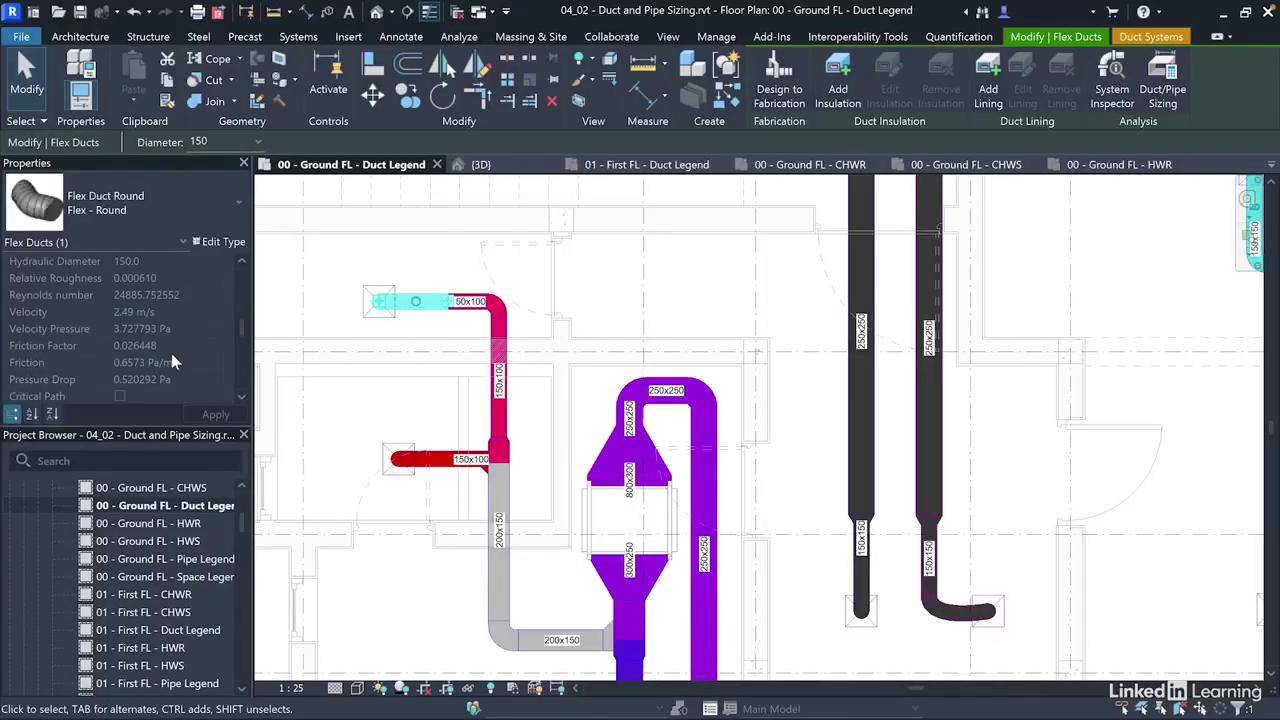
{"action": "scroll", "coordinate": [375, 288], "scroll_direction": "up", "scroll_amount": 3}
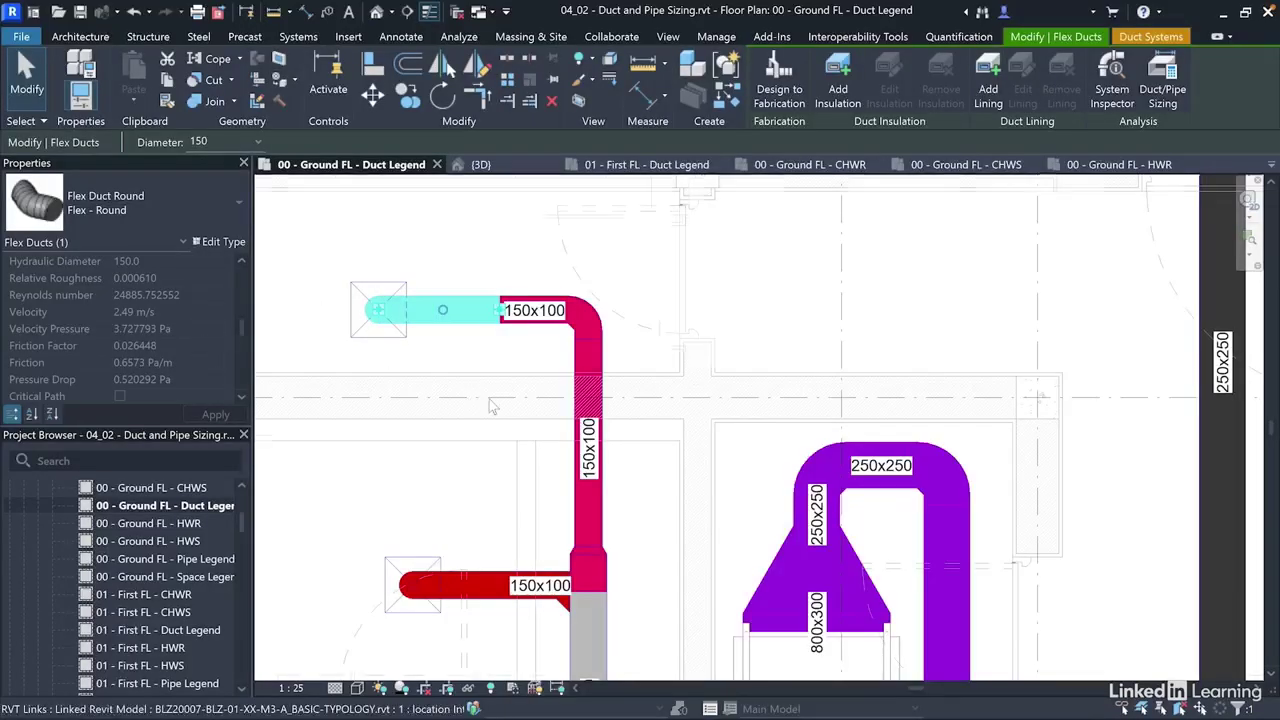
{"action": "scroll", "coordinate": [472, 393], "scroll_direction": "down", "scroll_amount": 4}
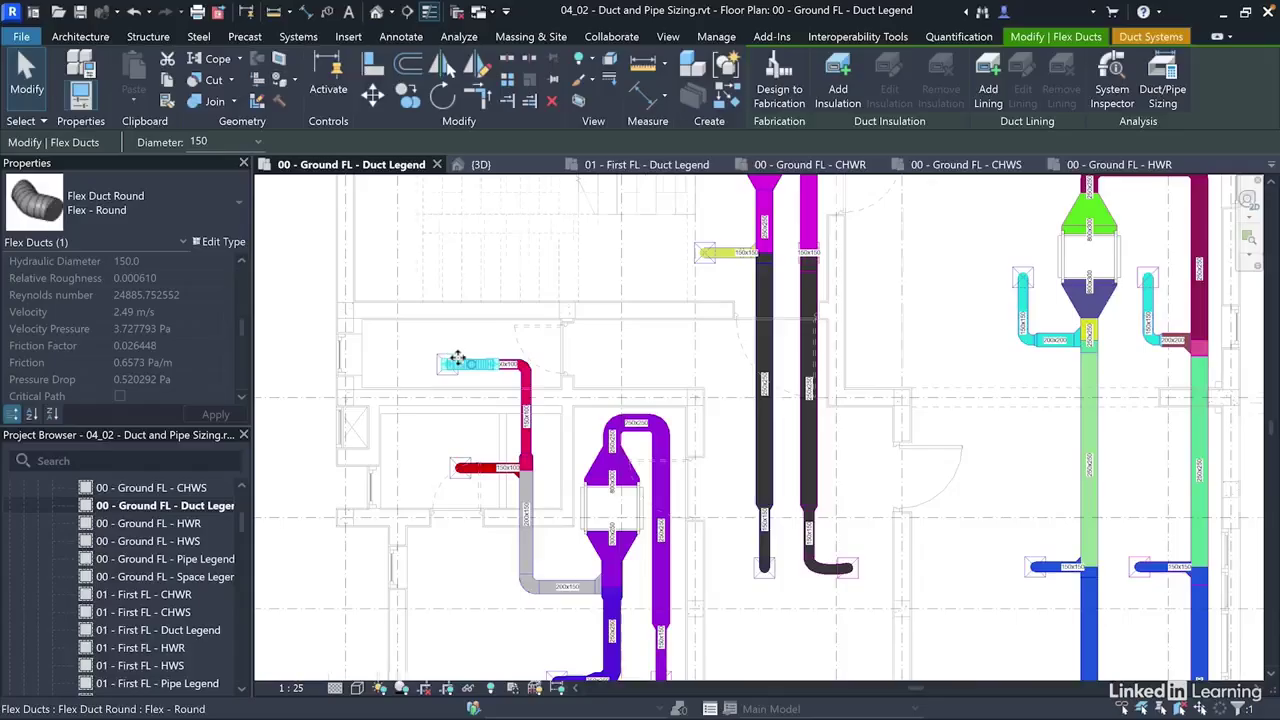
{"action": "scroll", "coordinate": [446, 366], "scroll_direction": "up", "scroll_amount": 1}
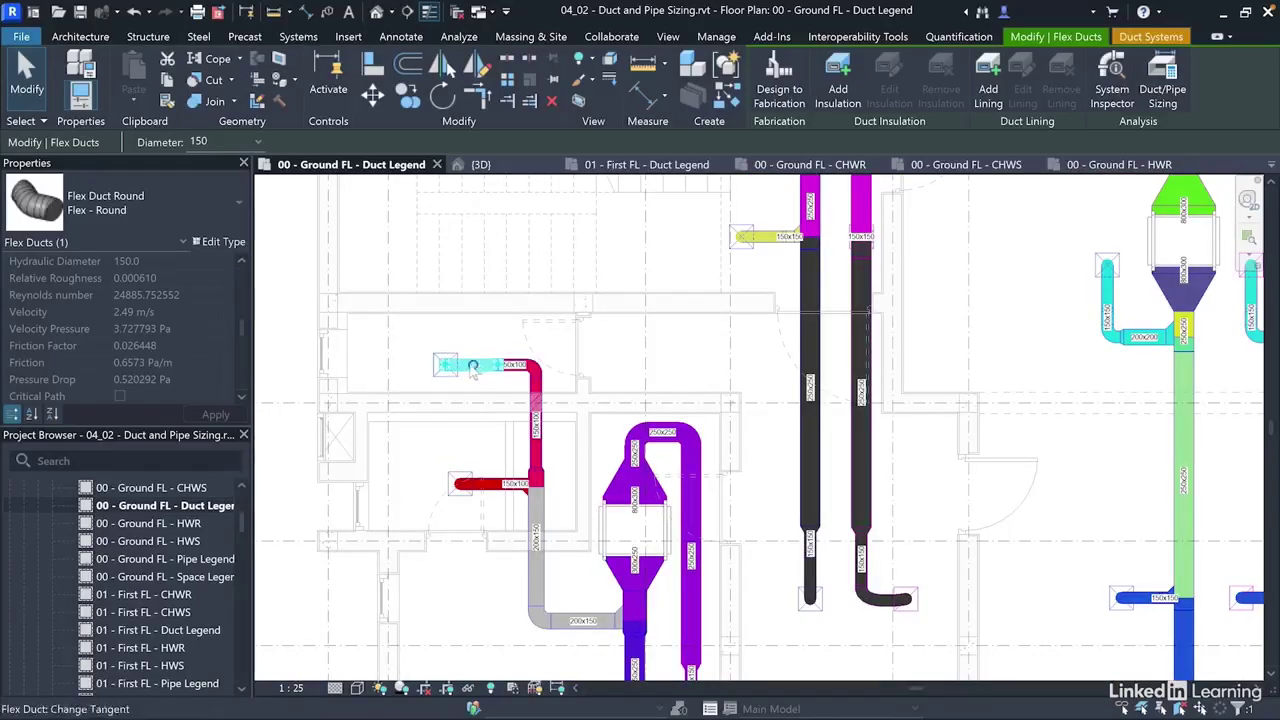
{"action": "left_click", "coordinate": [472, 399]}
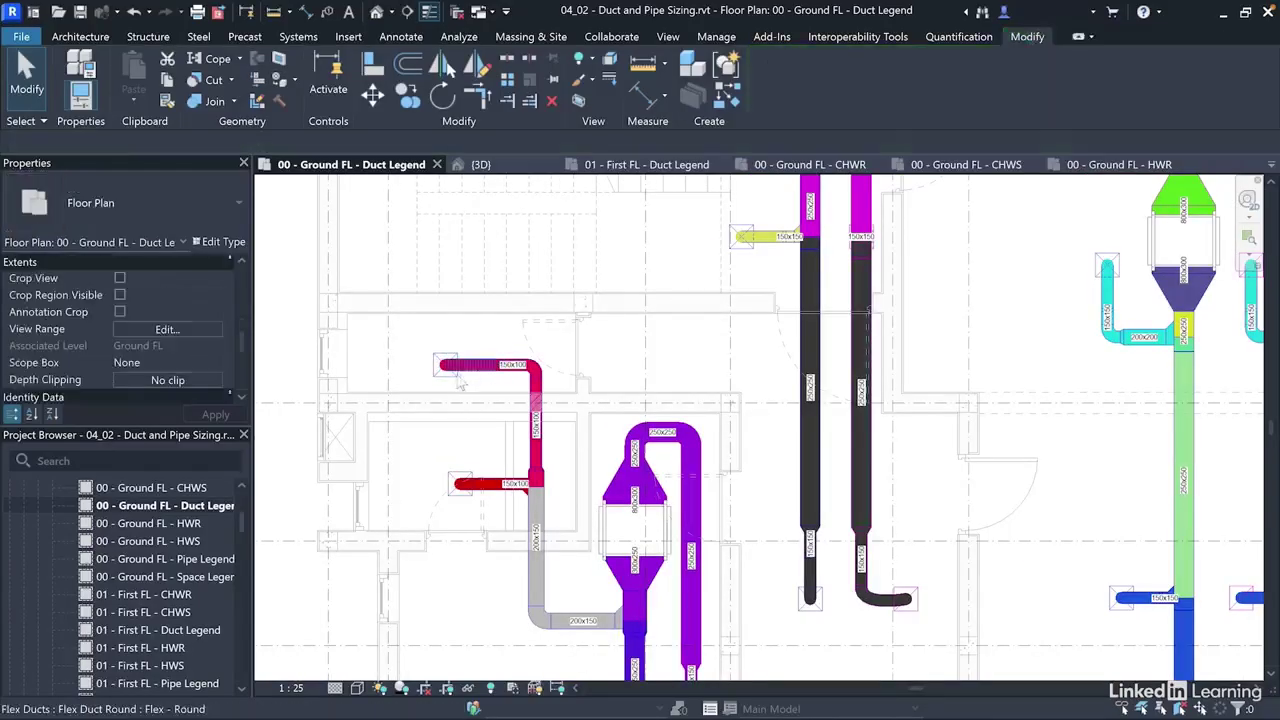
Size the looped 250x250 duct branch above the fan coil unit by Equal Friction at 1.00 Pa/m, with branch sizing Match Connector Size.
{"action": "scroll", "coordinate": [504, 393], "scroll_direction": "down", "scroll_amount": 3}
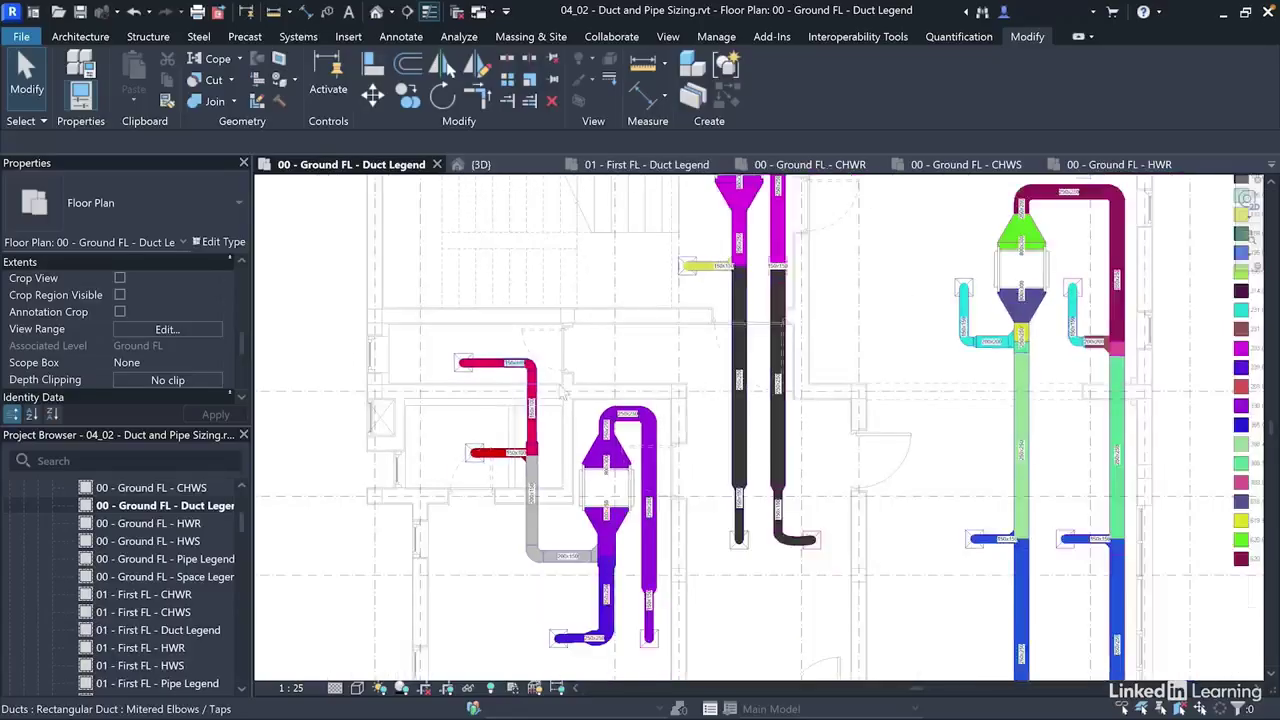
{"action": "scroll", "coordinate": [620, 487], "scroll_direction": "up", "scroll_amount": 2}
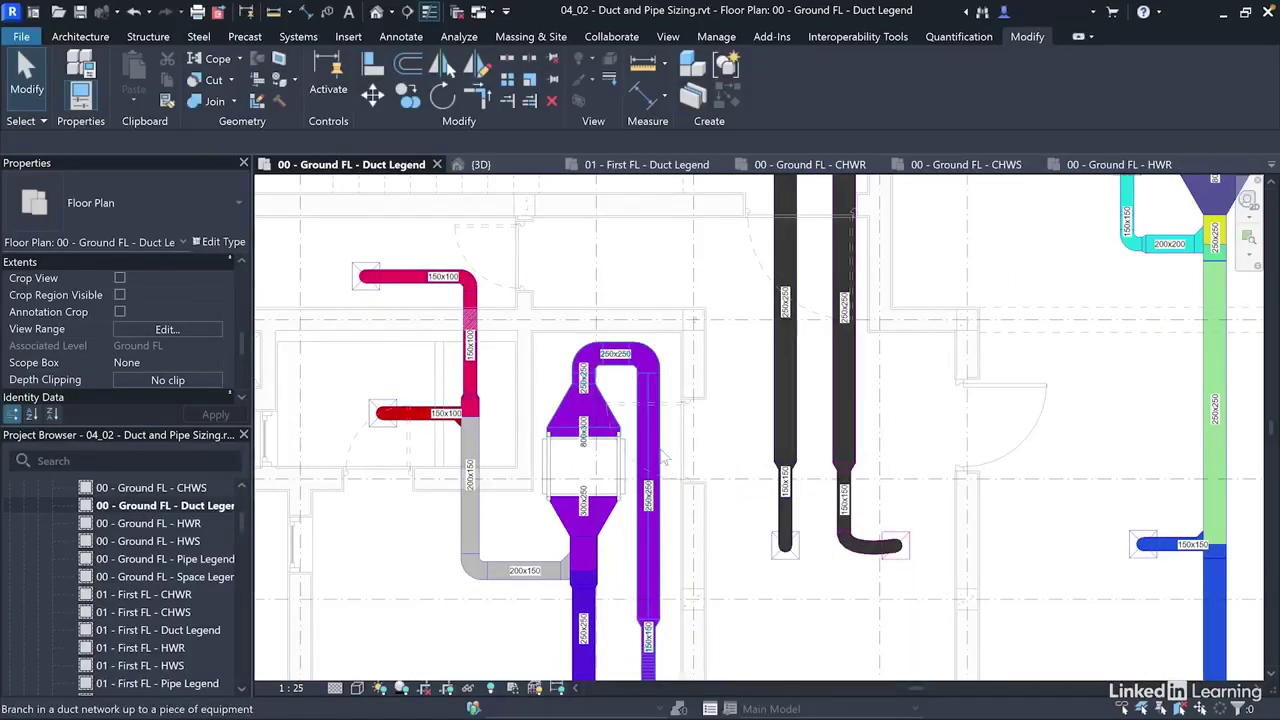
{"action": "left_click", "coordinate": [660, 458]}
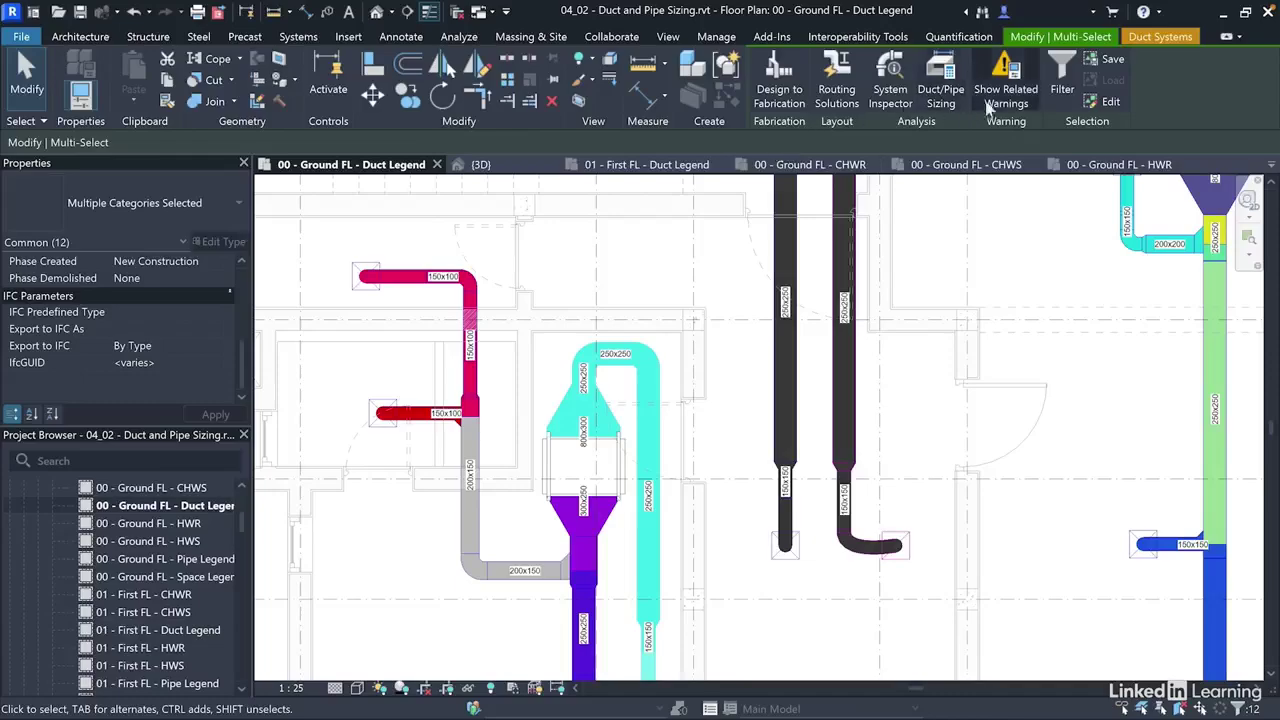
{"action": "left_click", "coordinate": [940, 95]}
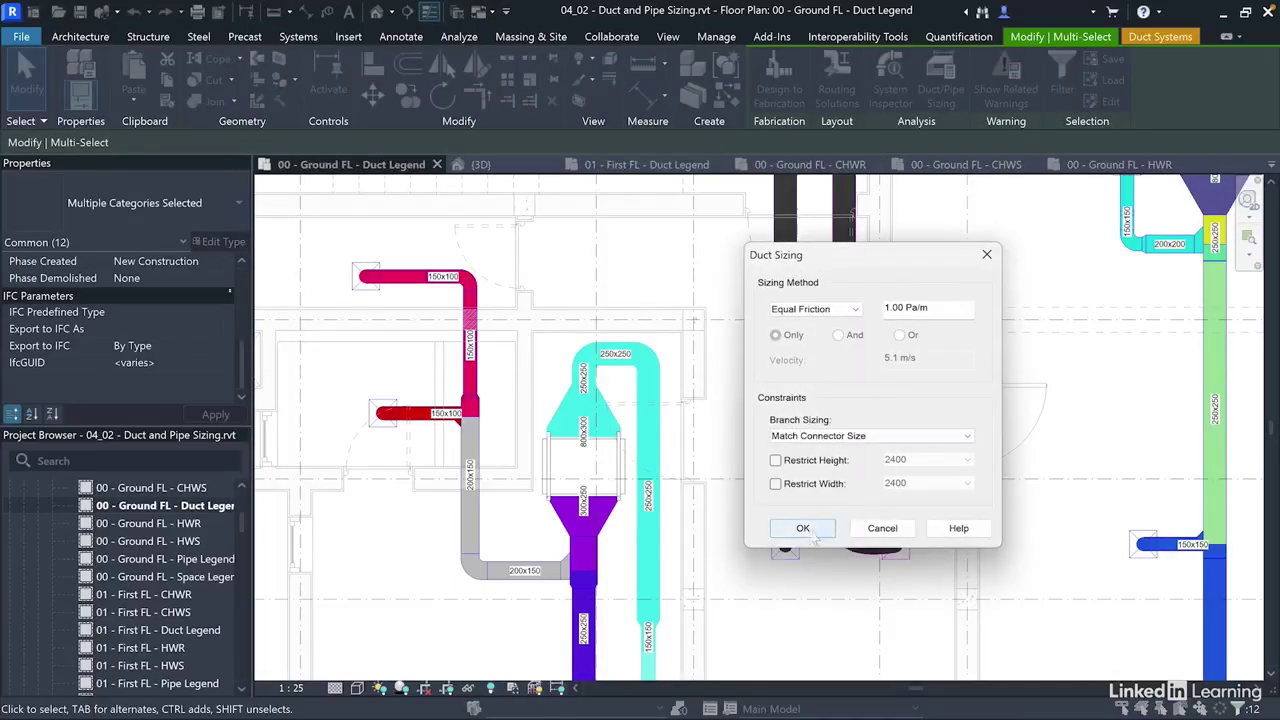
{"action": "left_click", "coordinate": [803, 530]}
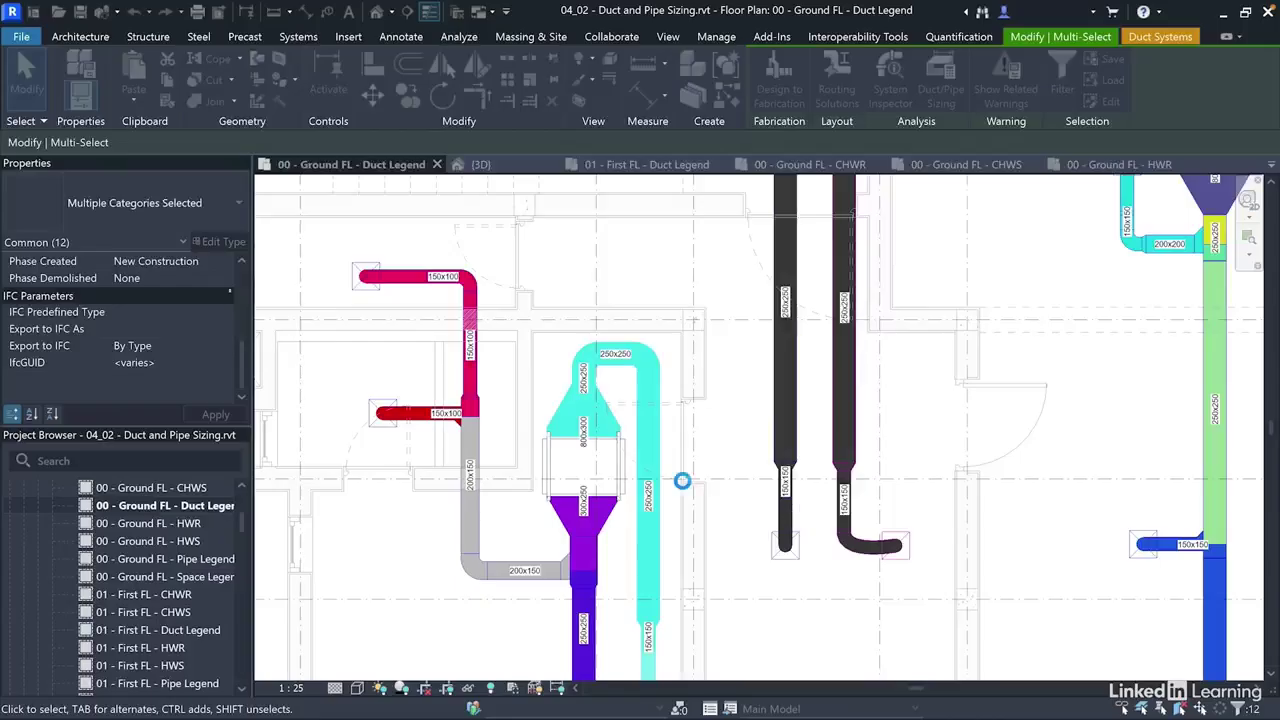
{"action": "scroll", "coordinate": [630, 437], "scroll_direction": "up", "scroll_amount": 3}
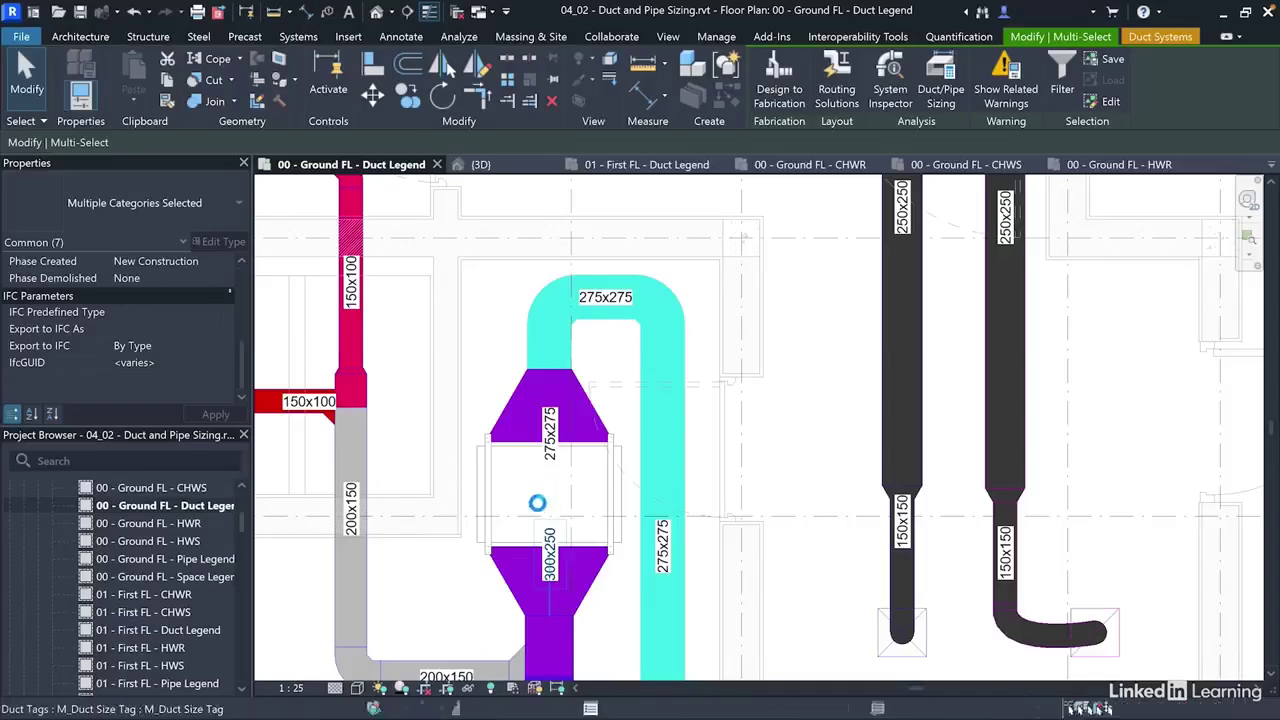
{"action": "scroll", "coordinate": [577, 478], "scroll_direction": "down", "scroll_amount": 2}
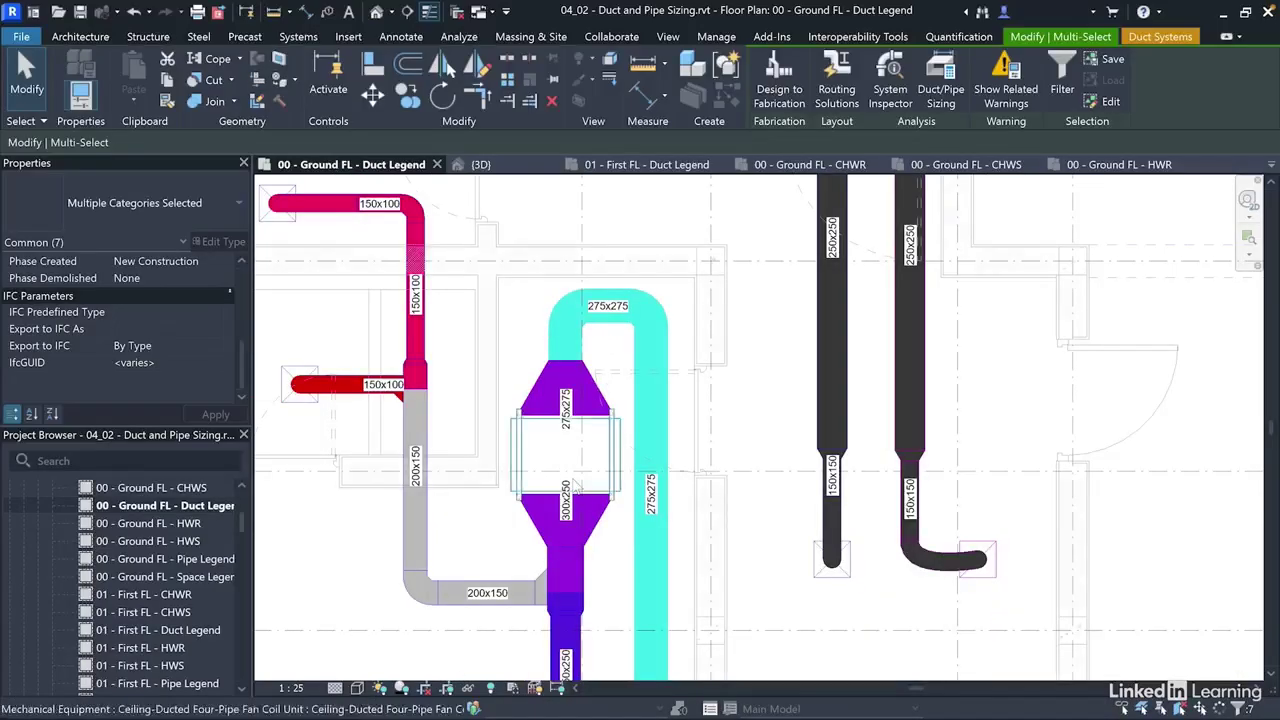
{"action": "scroll", "coordinate": [603, 450], "scroll_direction": "down", "scroll_amount": 2}
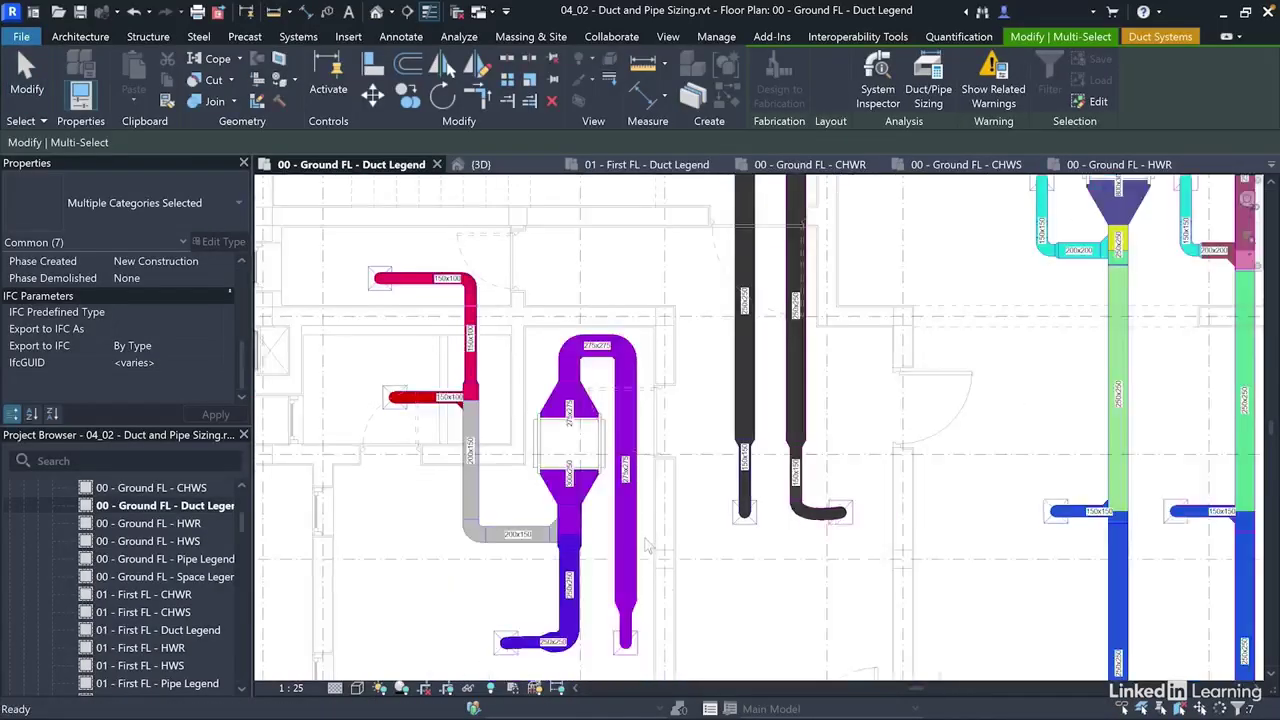
{"action": "key", "text": "Escape"}
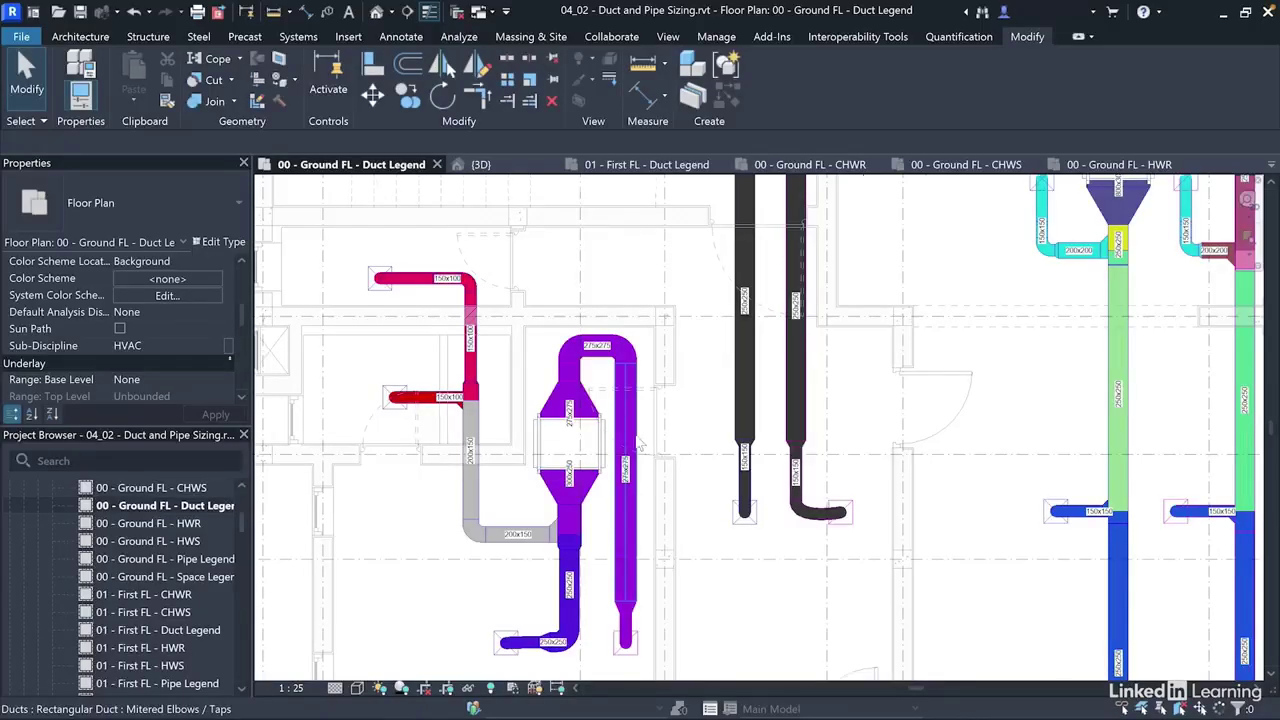
Resize the three 275x275 ducts of the looped return branch to a width of 300 and a height of 250.
{"action": "scroll", "coordinate": [621, 421], "scroll_direction": "up", "scroll_amount": 2}
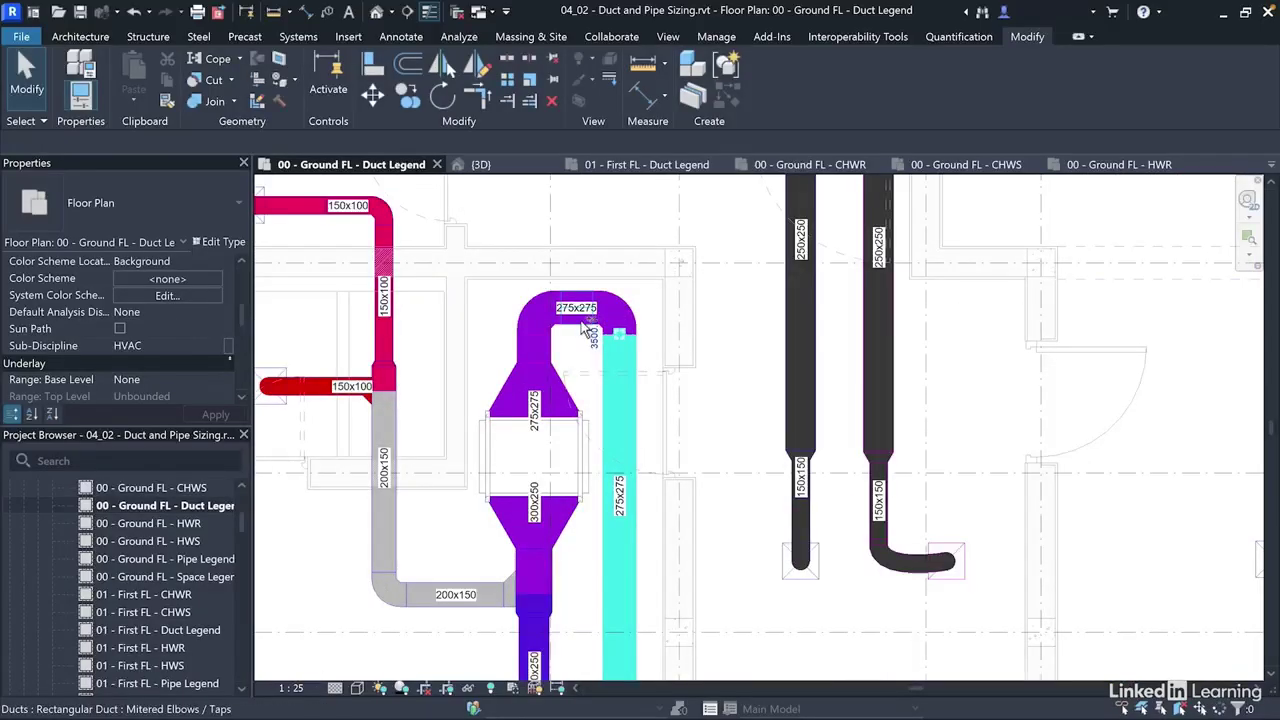
{"action": "left_click", "coordinate": [548, 346]}
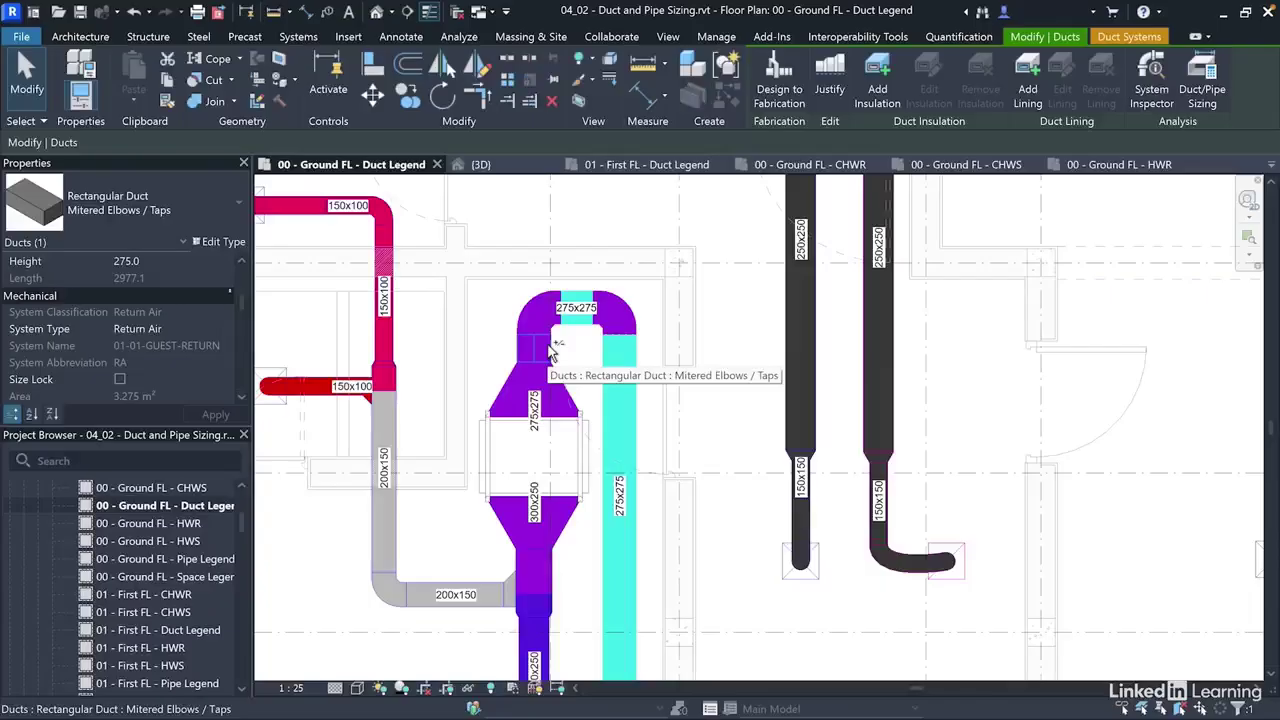
{"action": "left_click", "coordinate": [548, 346], "text": "ctrl"}
{"action": "left_click_drag", "start_coordinate": [177, 143], "coordinate": [140, 147]}
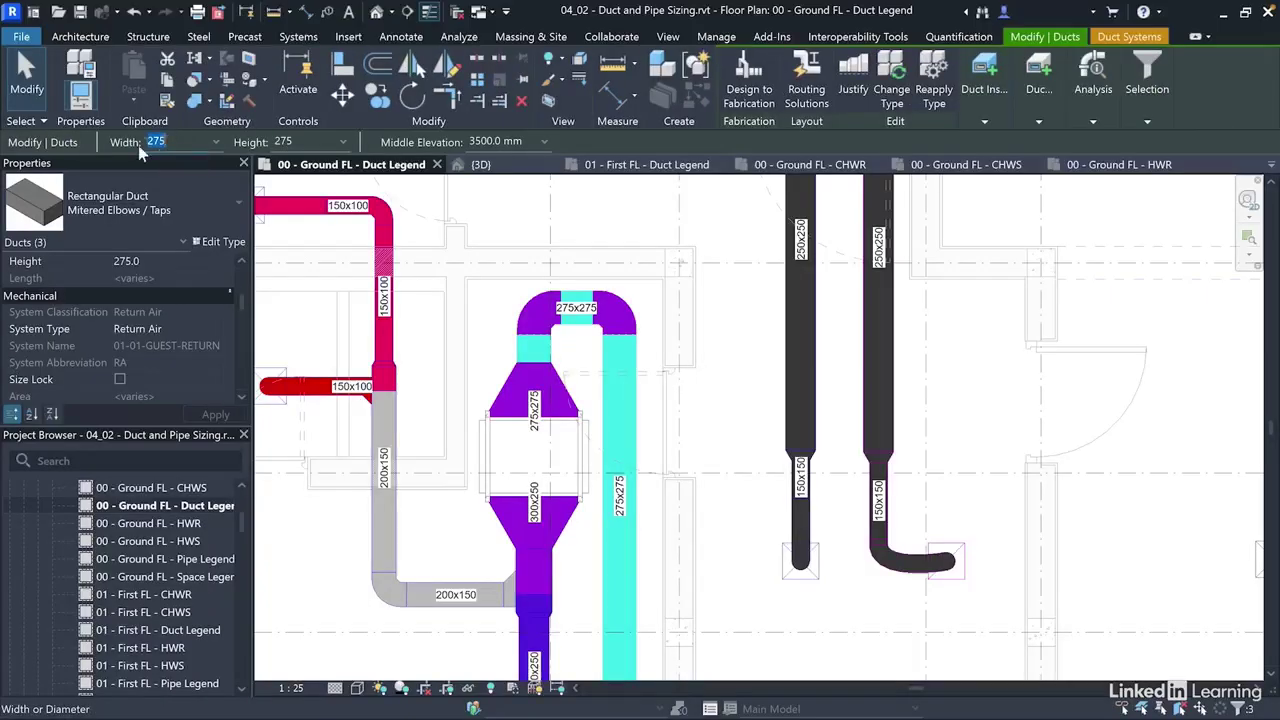
{"action": "type", "text": "300"}
{"action": "key", "text": "Tab"}
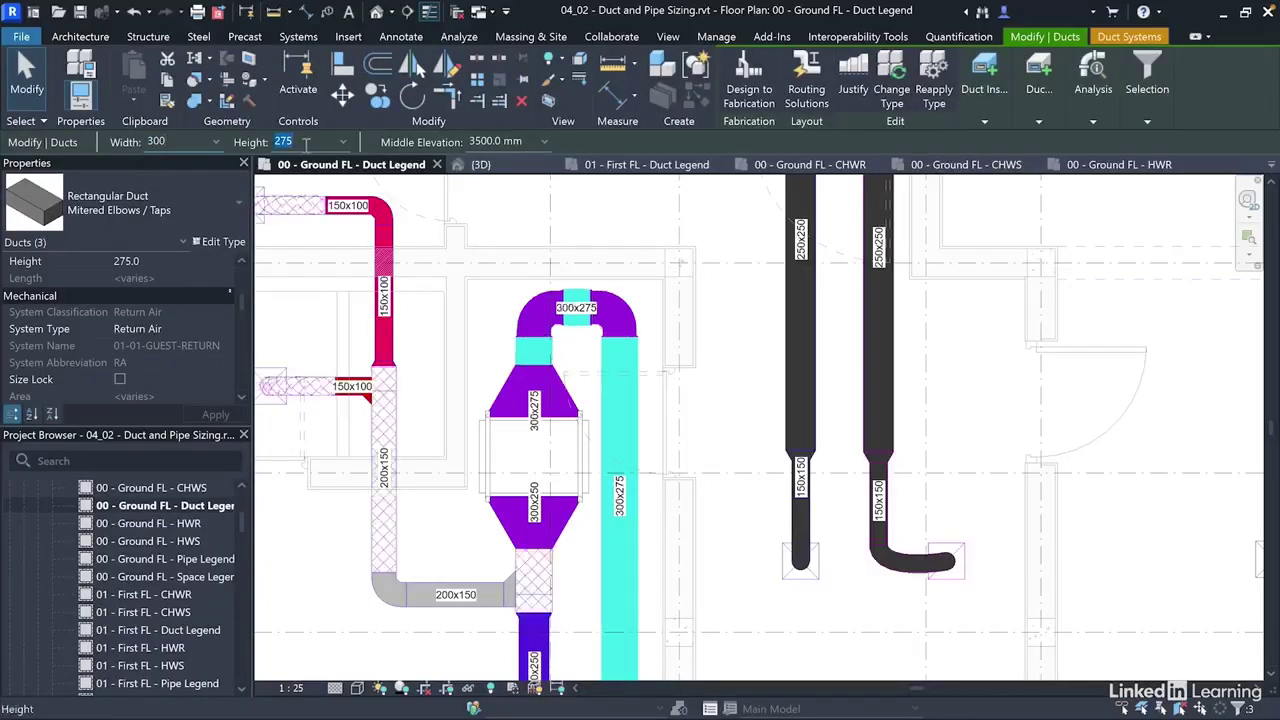
{"action": "type", "text": "250"}
{"action": "key", "text": "Return"}
{"action": "scroll", "coordinate": [550, 290], "scroll_direction": "up", "scroll_amount": 3}
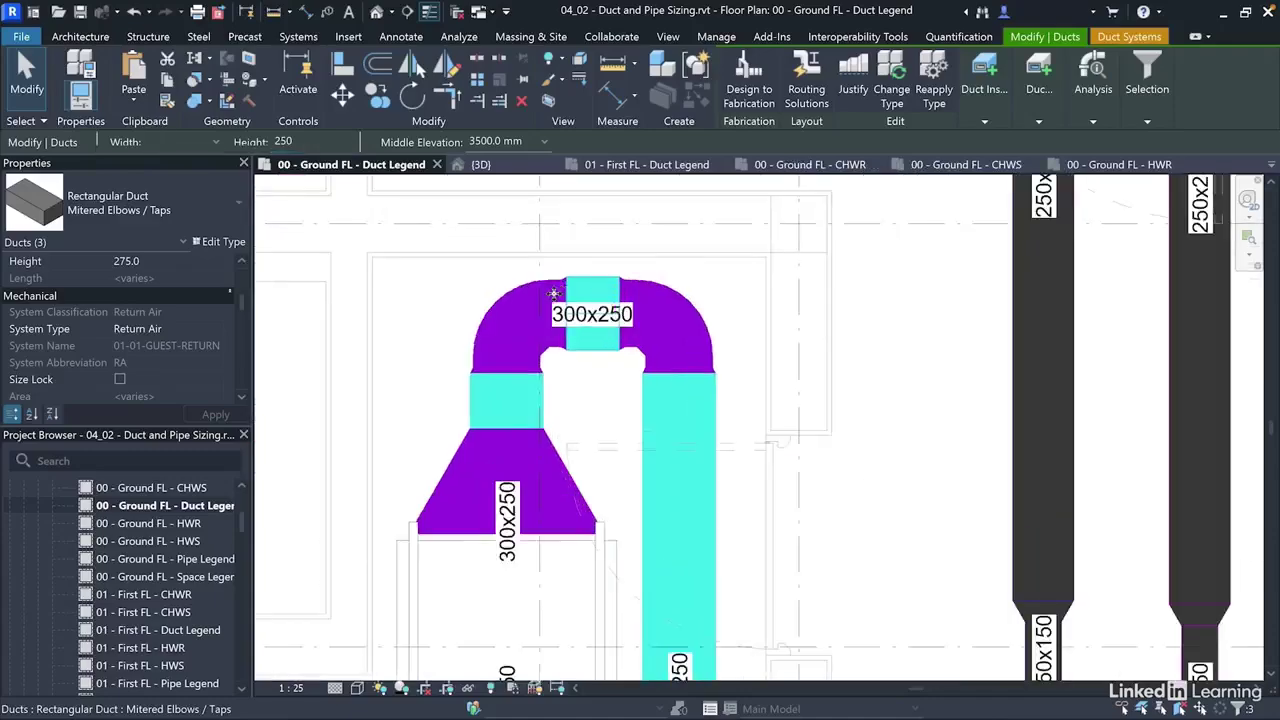
{"action": "key", "text": "Escape"}
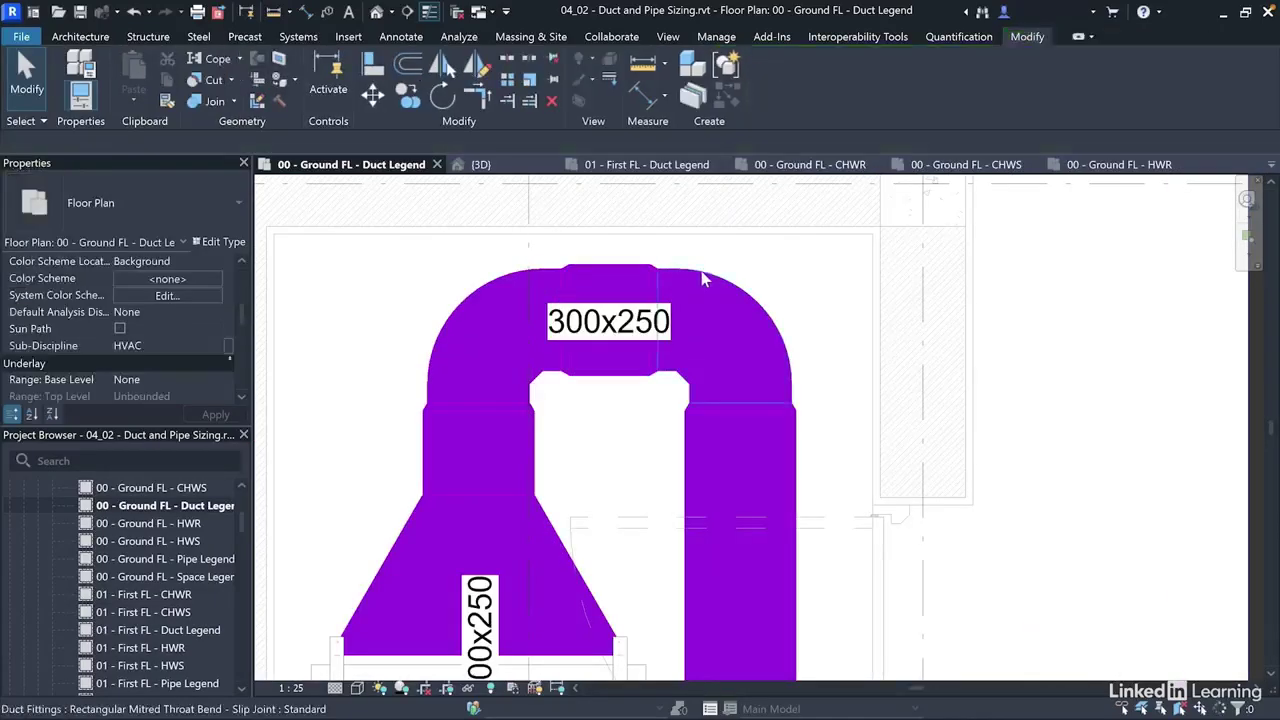
Remove the loop's two mismatched bends and leftover transitions, and rejoin the 300x250 ducts with Trim/Extend to Corner.
{"action": "left_click", "coordinate": [441, 312]}
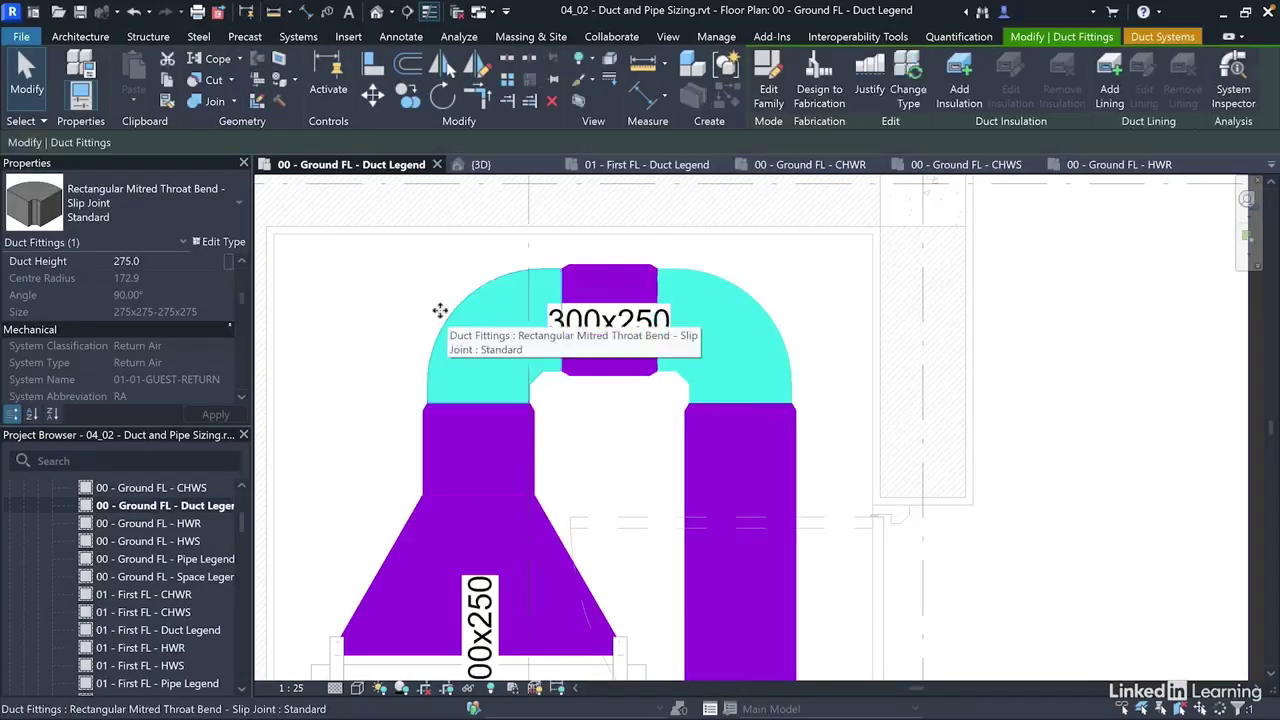
{"action": "key", "text": "Delete"}
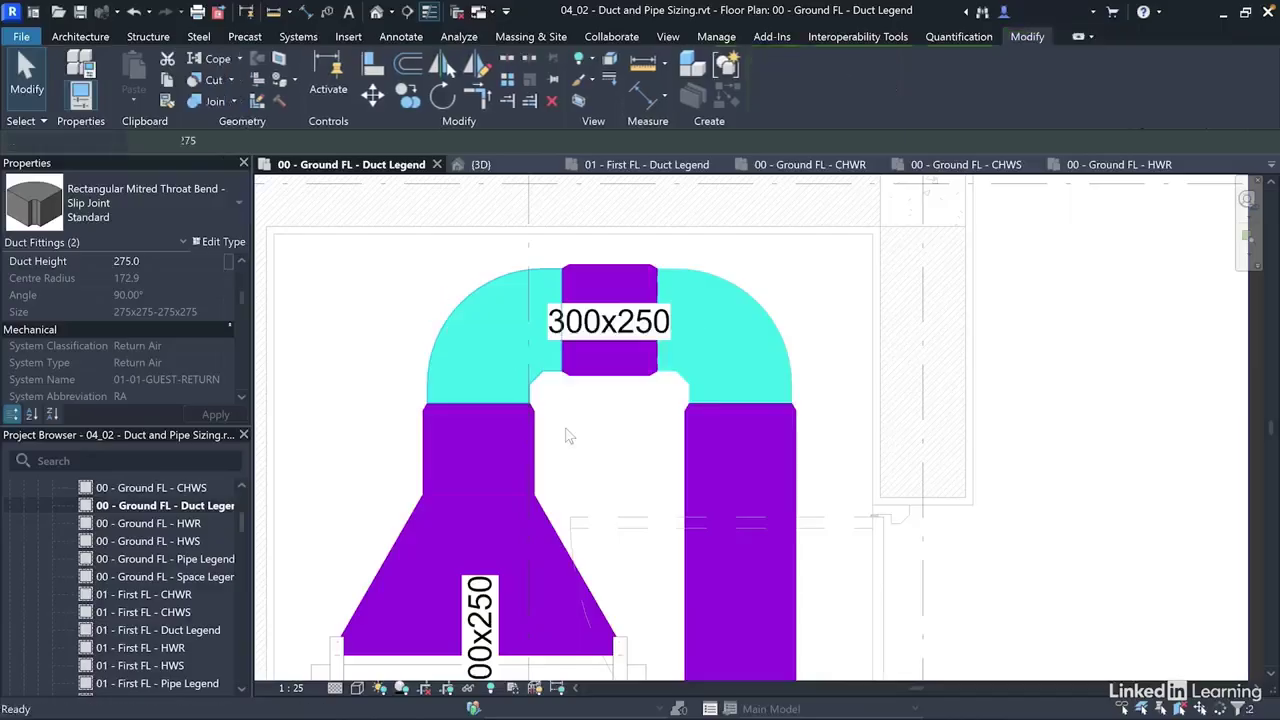
{"action": "left_click_drag", "start_coordinate": [352, 248], "coordinate": [818, 485]}
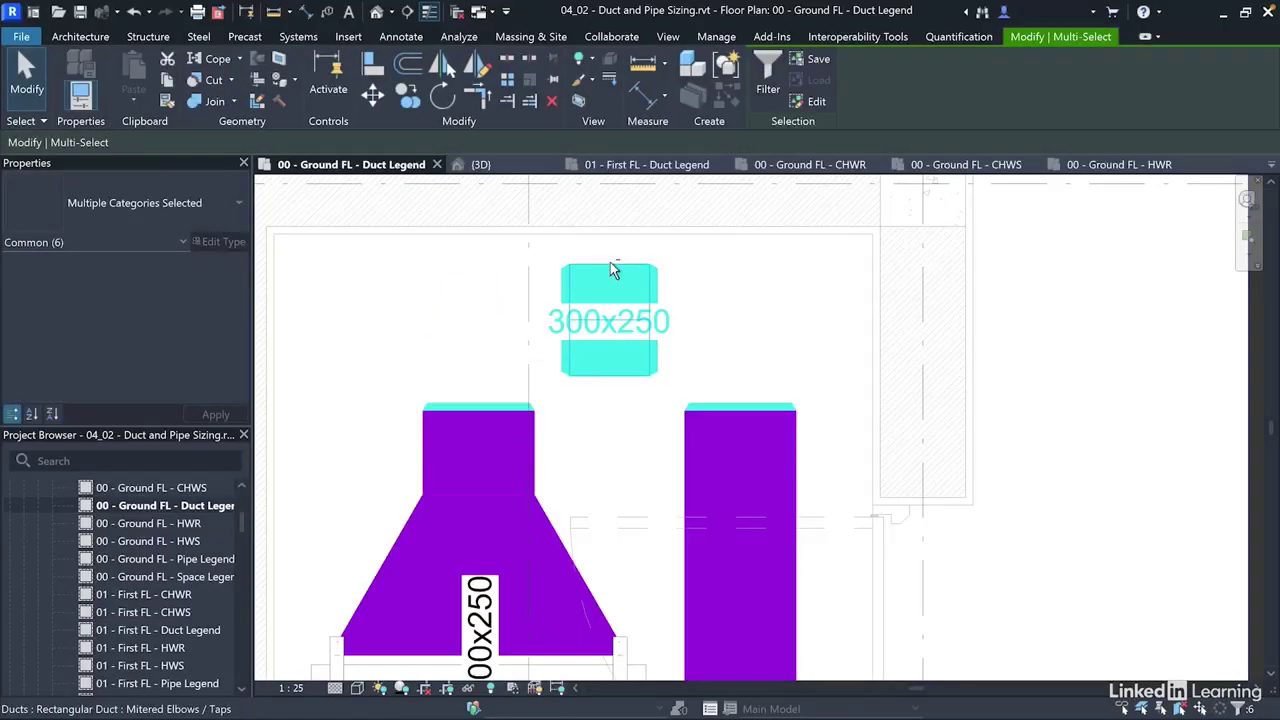
{"action": "key", "text": "ctrl+z"}
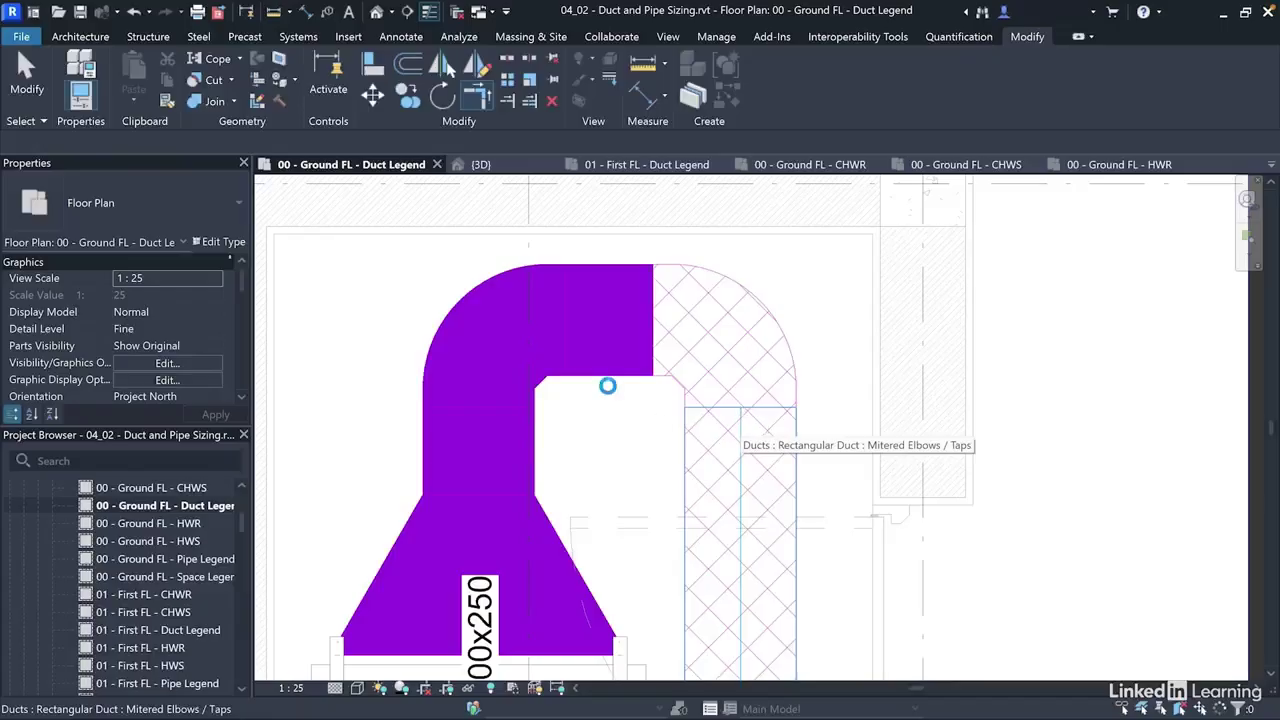
{"action": "scroll", "coordinate": [607, 386], "scroll_direction": "down", "scroll_amount": 4}
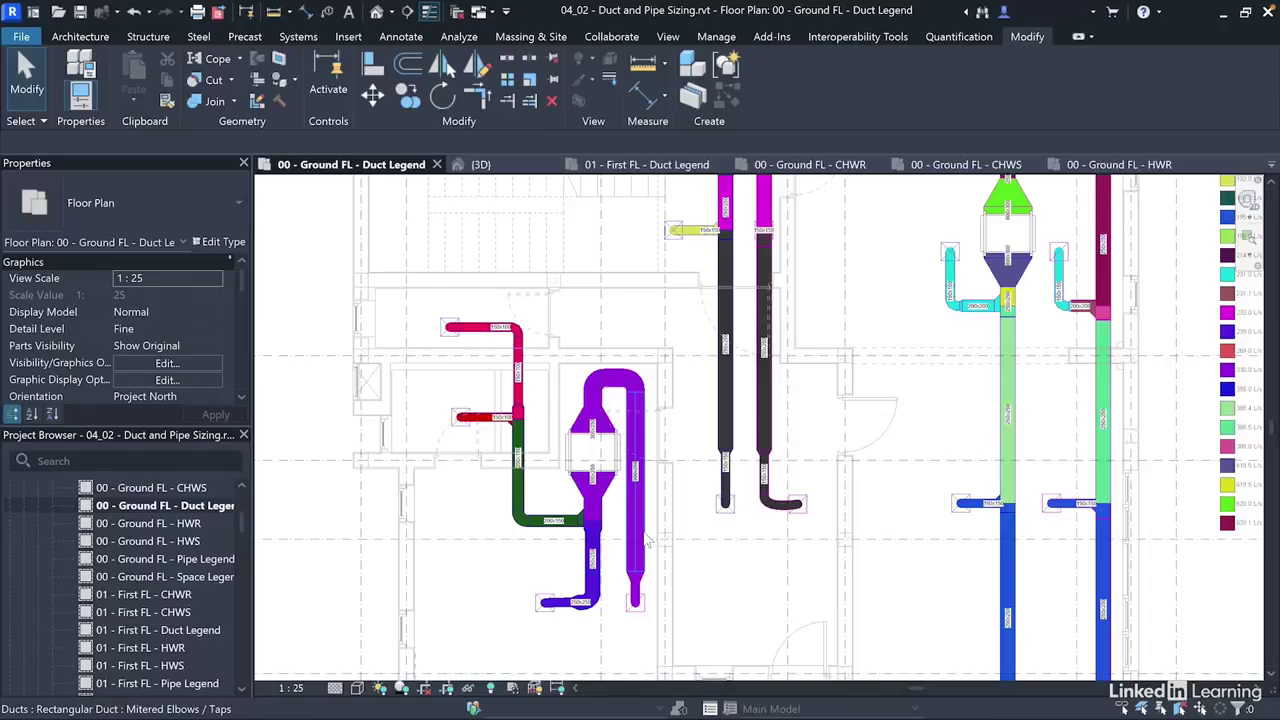
{"action": "key", "text": "Tab"}
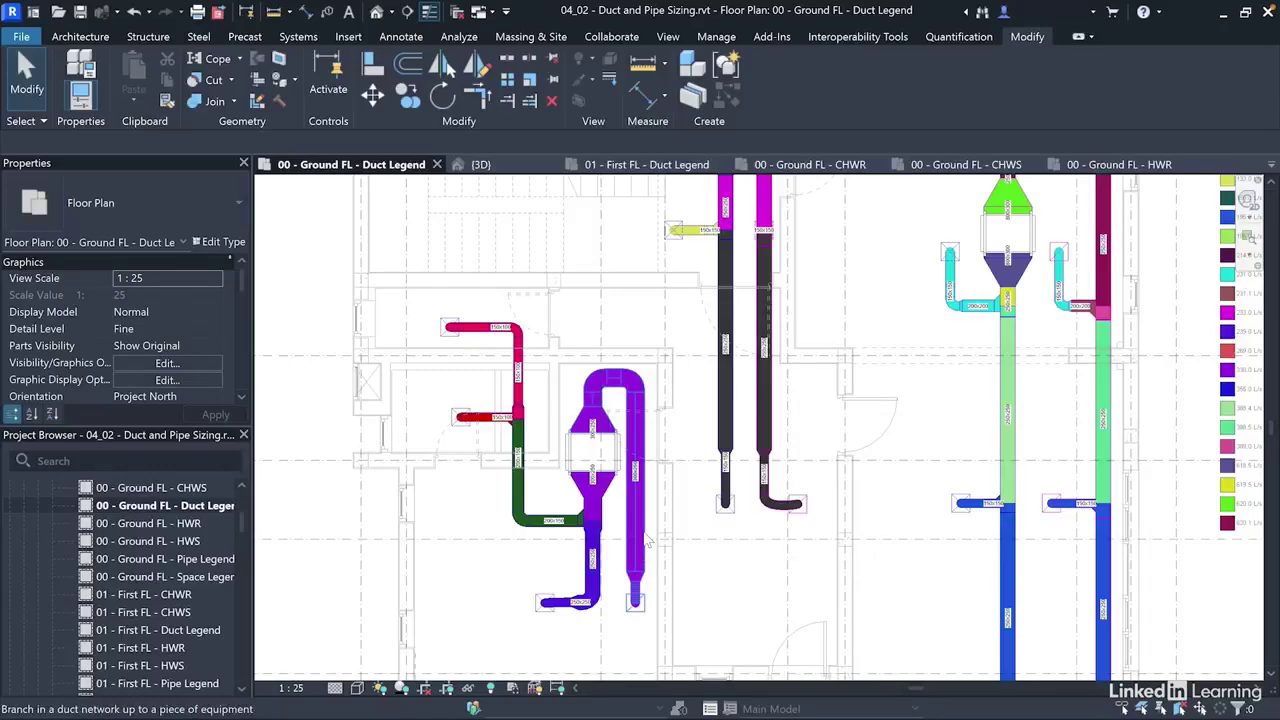
{"action": "key", "text": "Tab"}
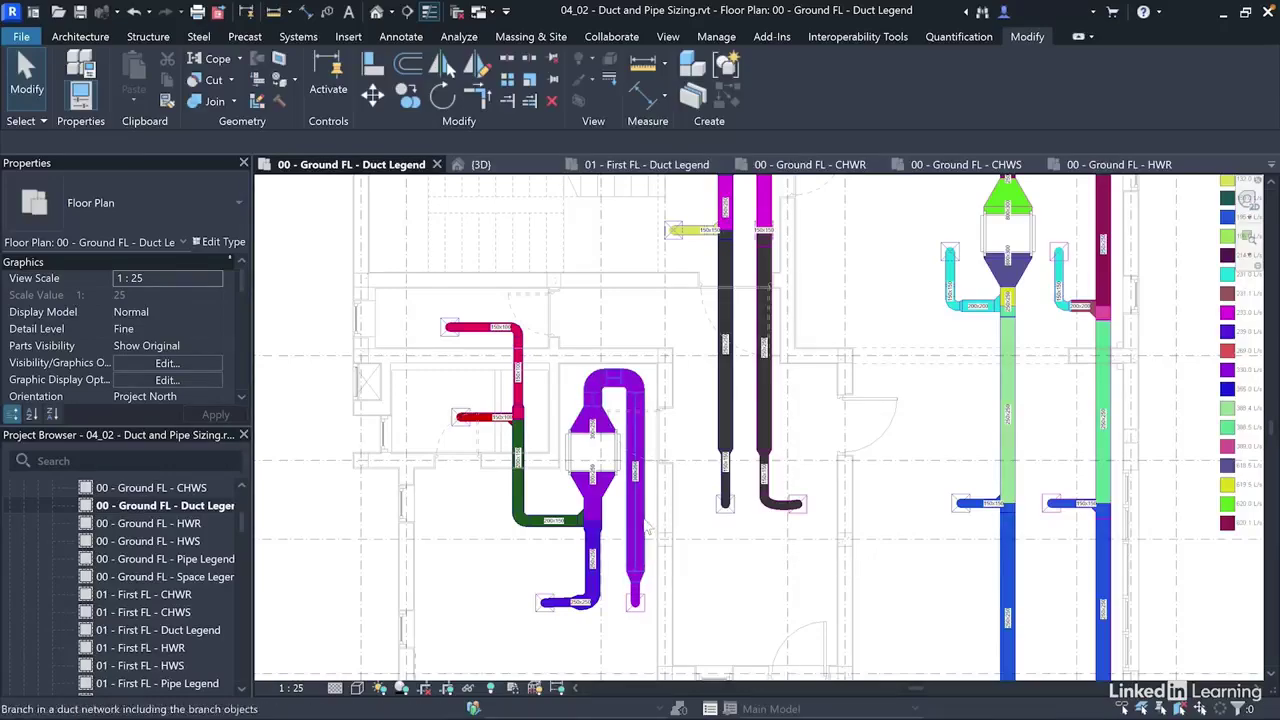
{"action": "left_click", "coordinate": [648, 530]}
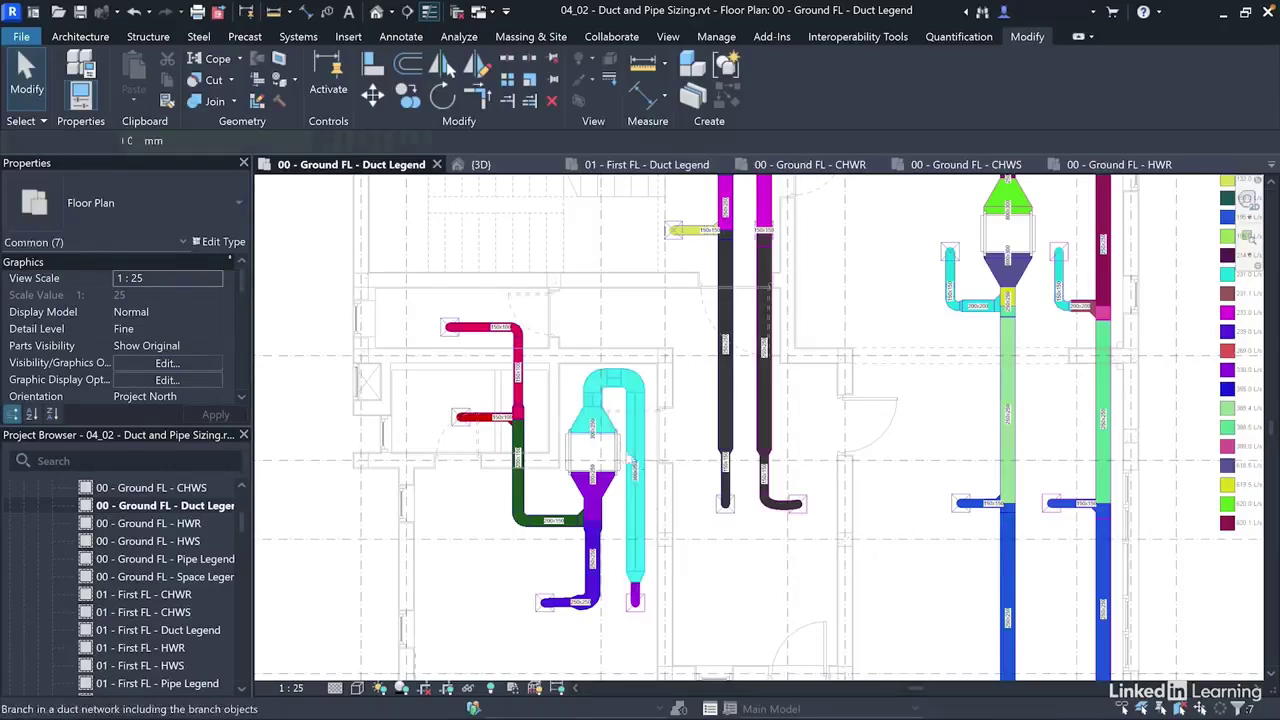
{"action": "key", "text": "Escape"}
{"action": "left_click", "coordinate": [650, 516]}
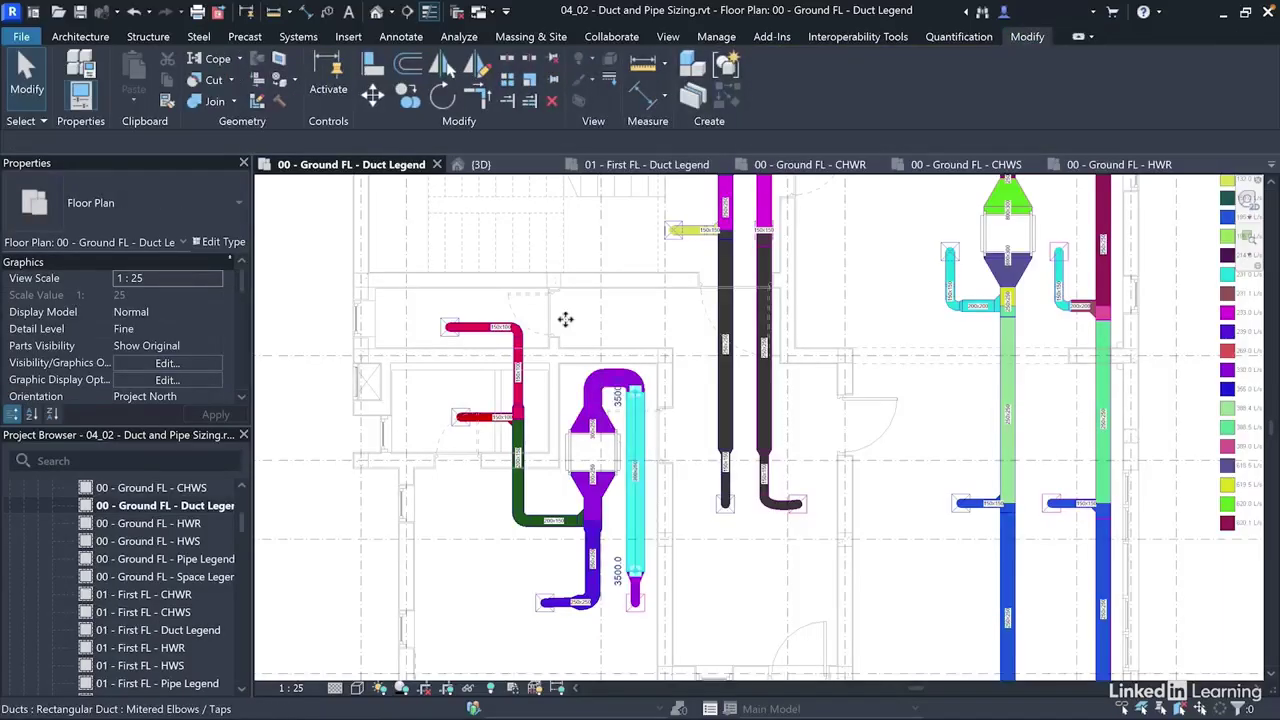
{"action": "key", "text": "Escape"}
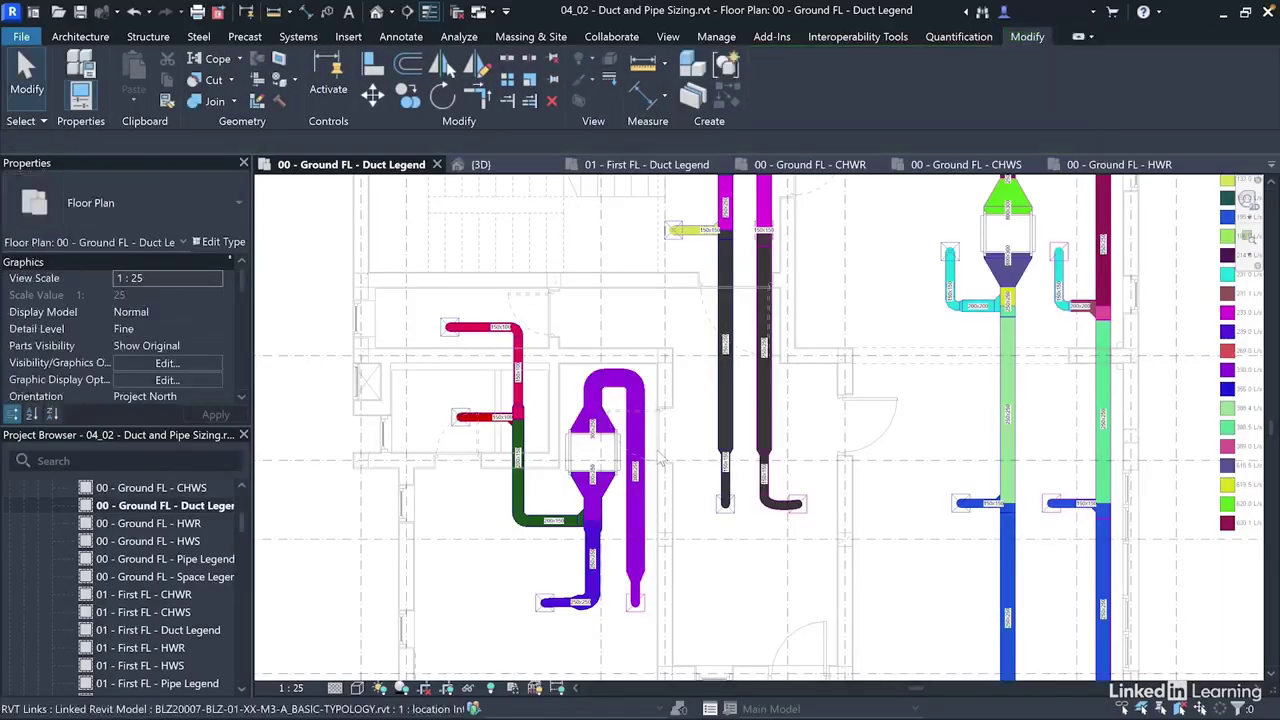
{"action": "scroll", "coordinate": [658, 458], "scroll_direction": "up", "scroll_amount": 1}
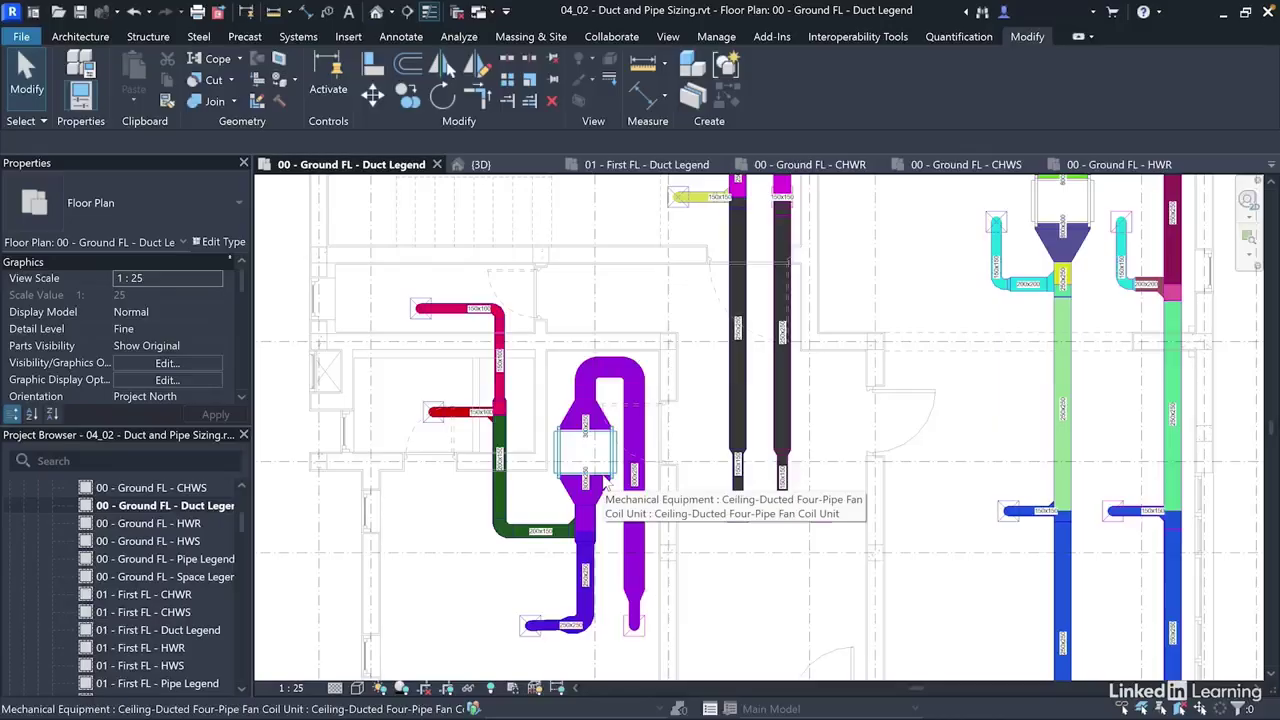
{"action": "scroll", "coordinate": [434, 505], "scroll_direction": "down", "scroll_amount": 1}
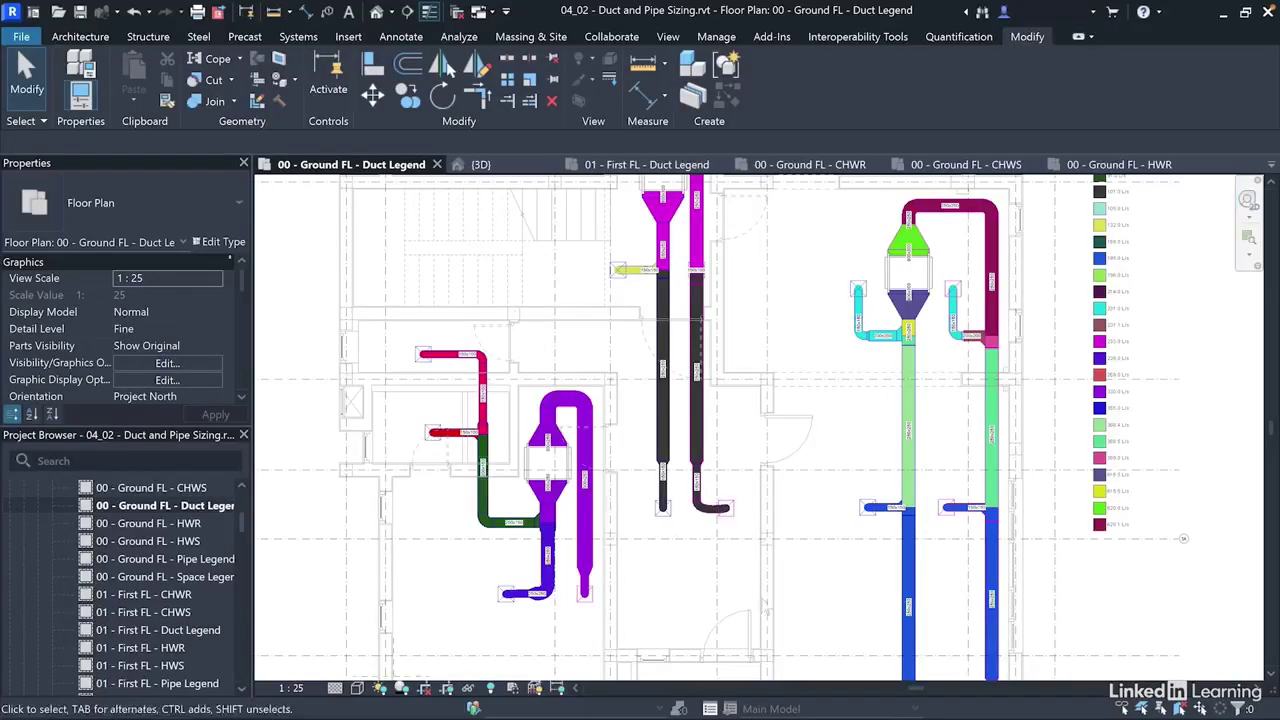
Open the System Browser, examine the Return Air and Supply Air systems under Mechanical, and close the browser.
{"action": "right_click", "coordinate": [820, 608]}
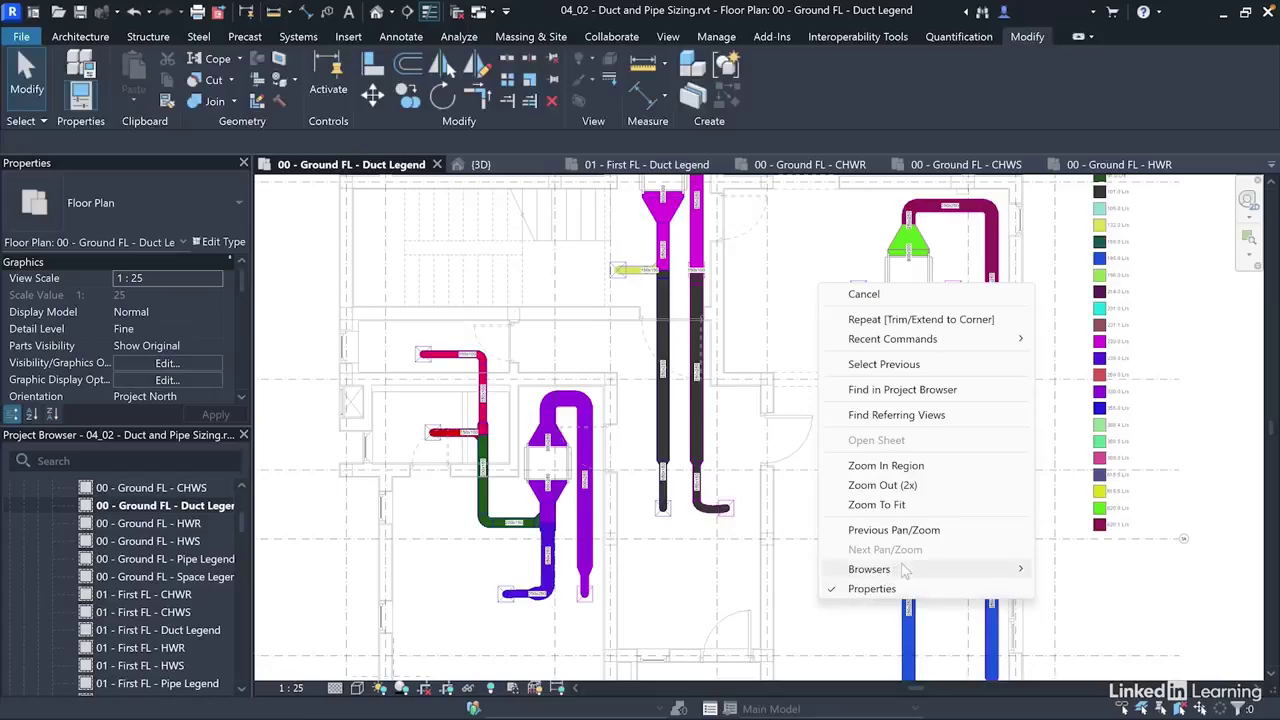
{"action": "mouse_move", "coordinate": [903, 570]}
{"action": "left_click", "coordinate": [1067, 590]}
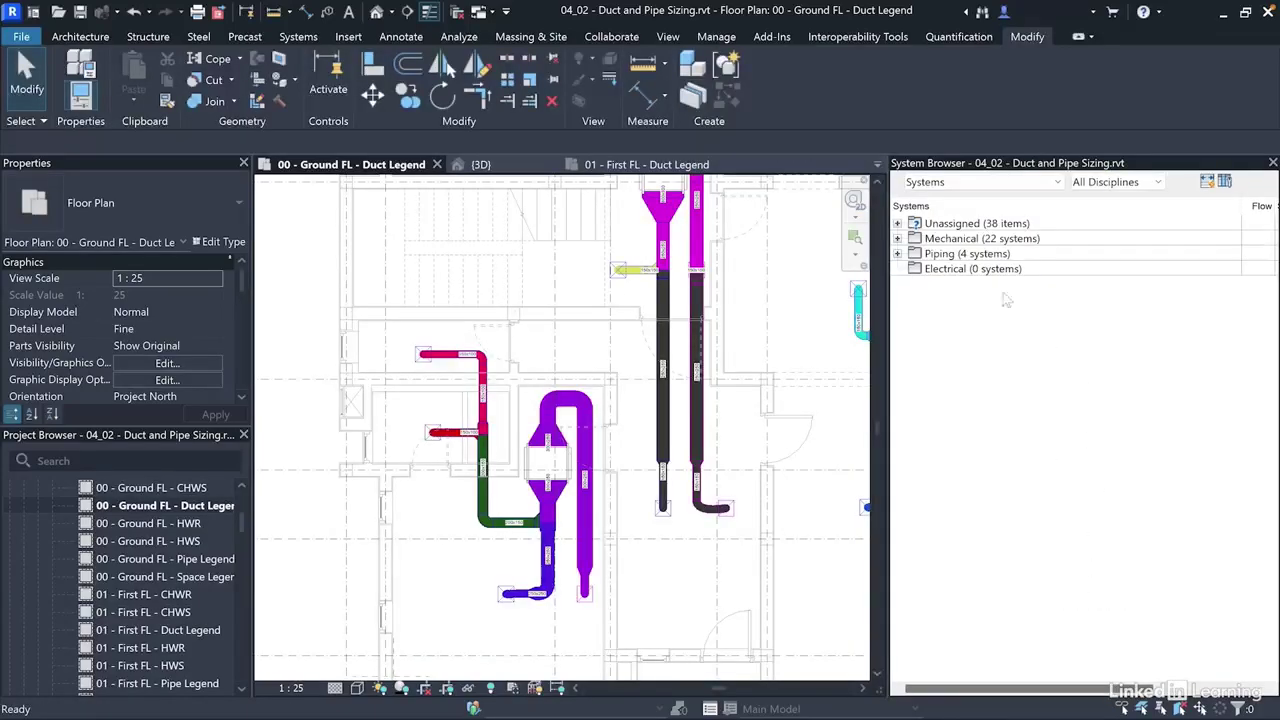
{"action": "left_click", "coordinate": [897, 238]}
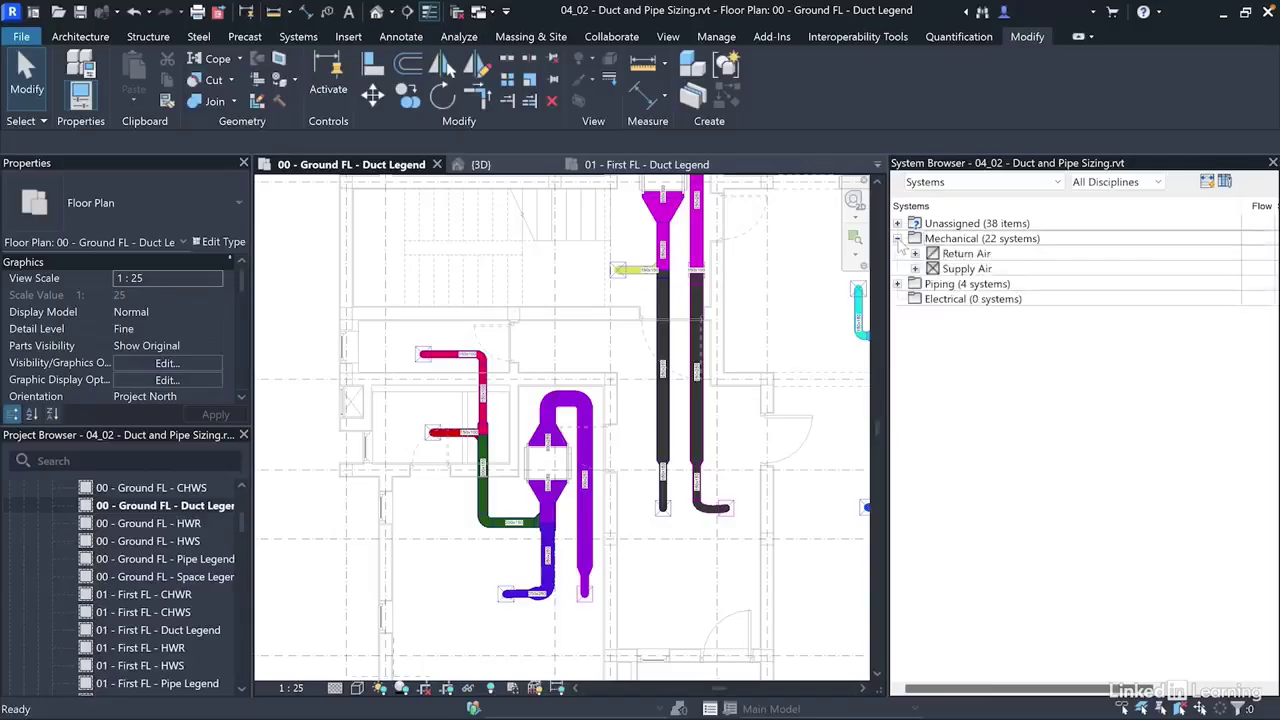
{"action": "left_click", "coordinate": [912, 239]}
{"action": "left_click", "coordinate": [915, 269]}
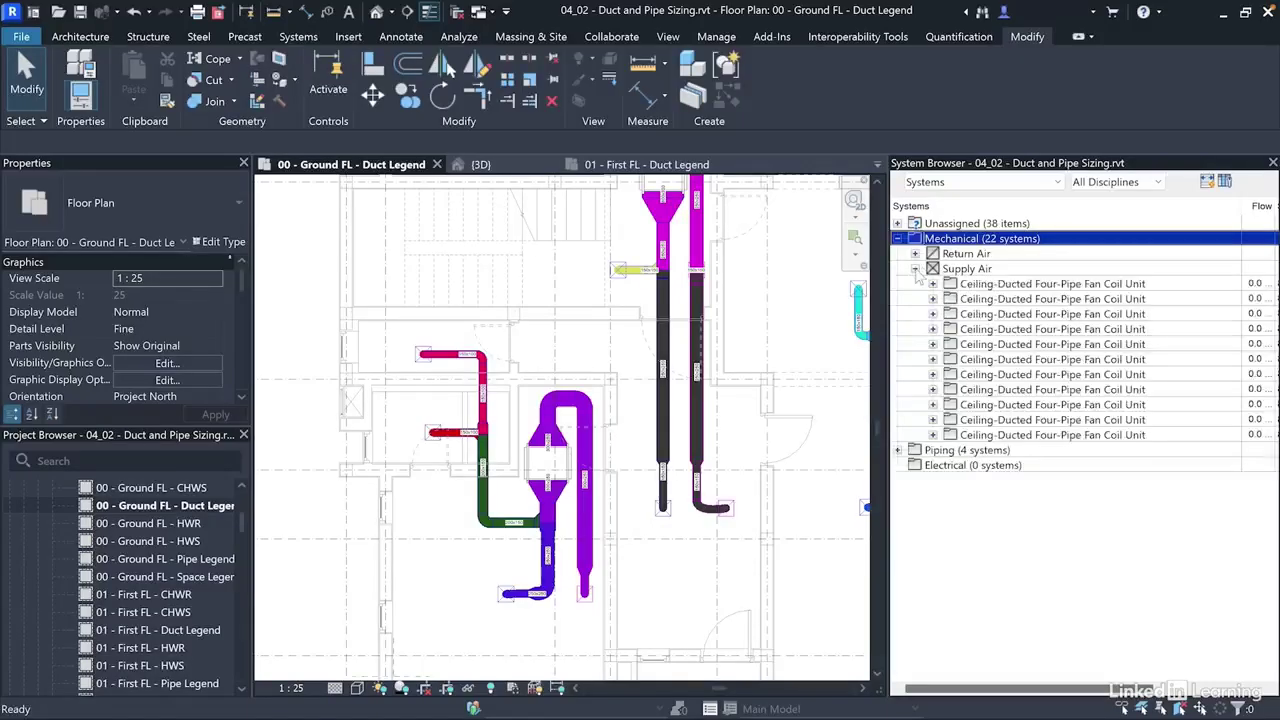
{"action": "left_click", "coordinate": [915, 254]}
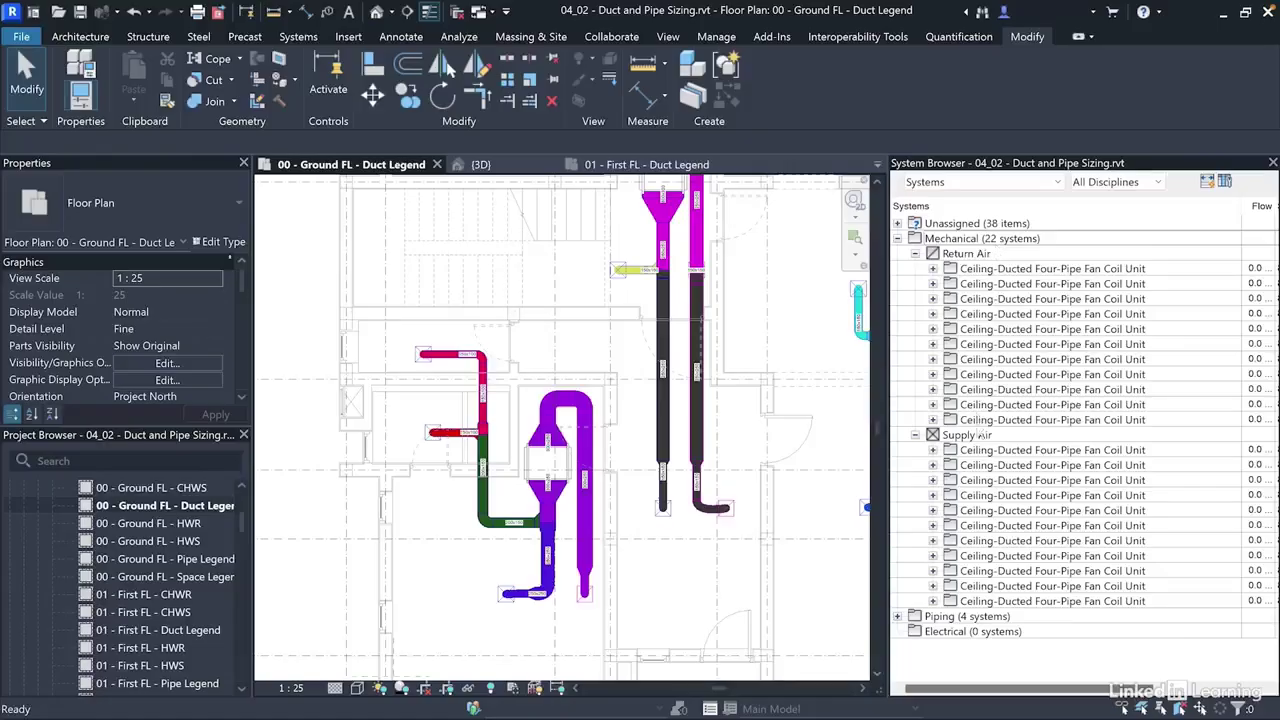
{"action": "left_click", "coordinate": [915, 254]}
{"action": "left_click", "coordinate": [915, 269]}
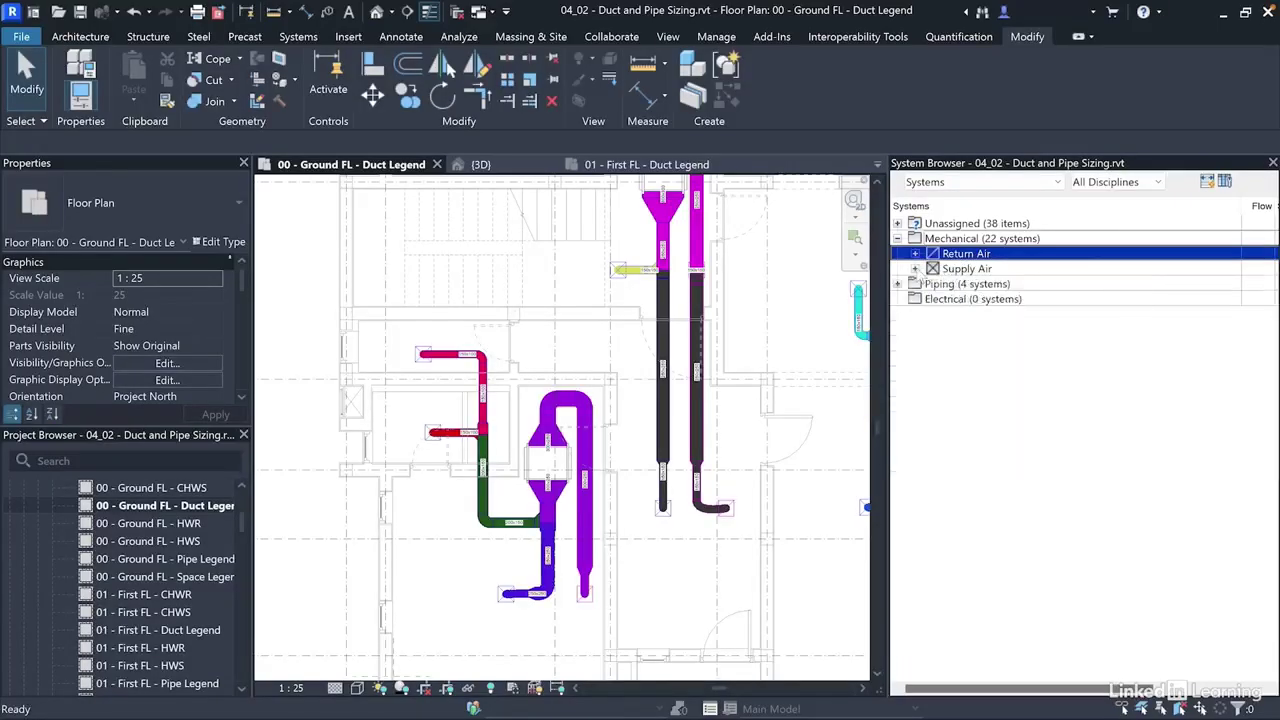
{"action": "left_click", "coordinate": [897, 239]}
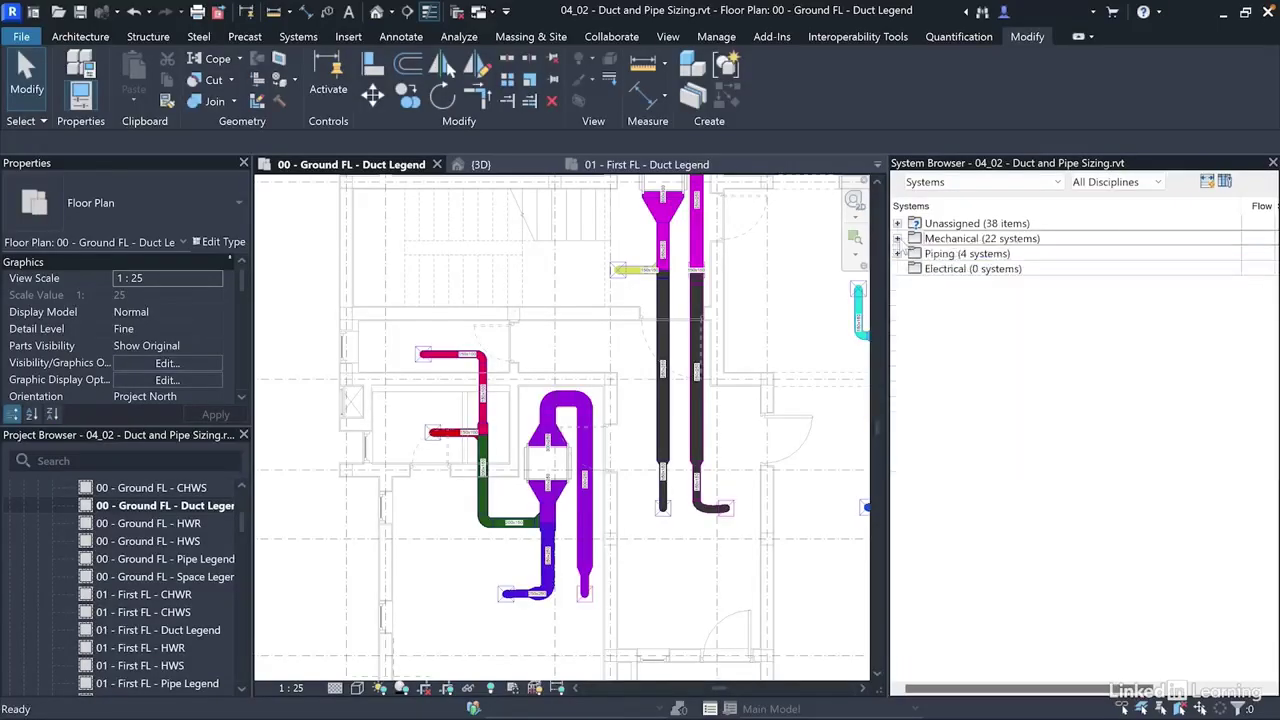
{"action": "left_click", "coordinate": [1272, 163]}
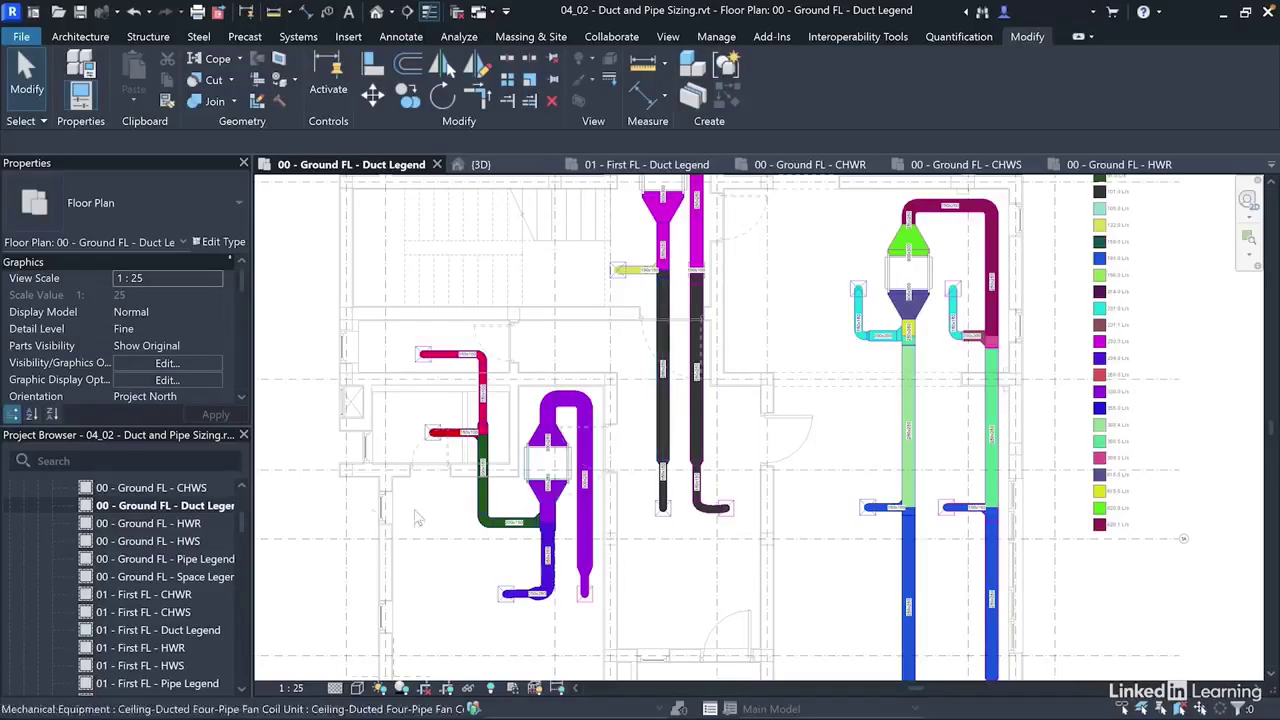
Open the 00 - Ground FL - CHWR floor plan and select the entire connected chilled water return pipe network.
{"action": "scroll", "coordinate": [182, 566], "scroll_direction": "up", "scroll_amount": 2}
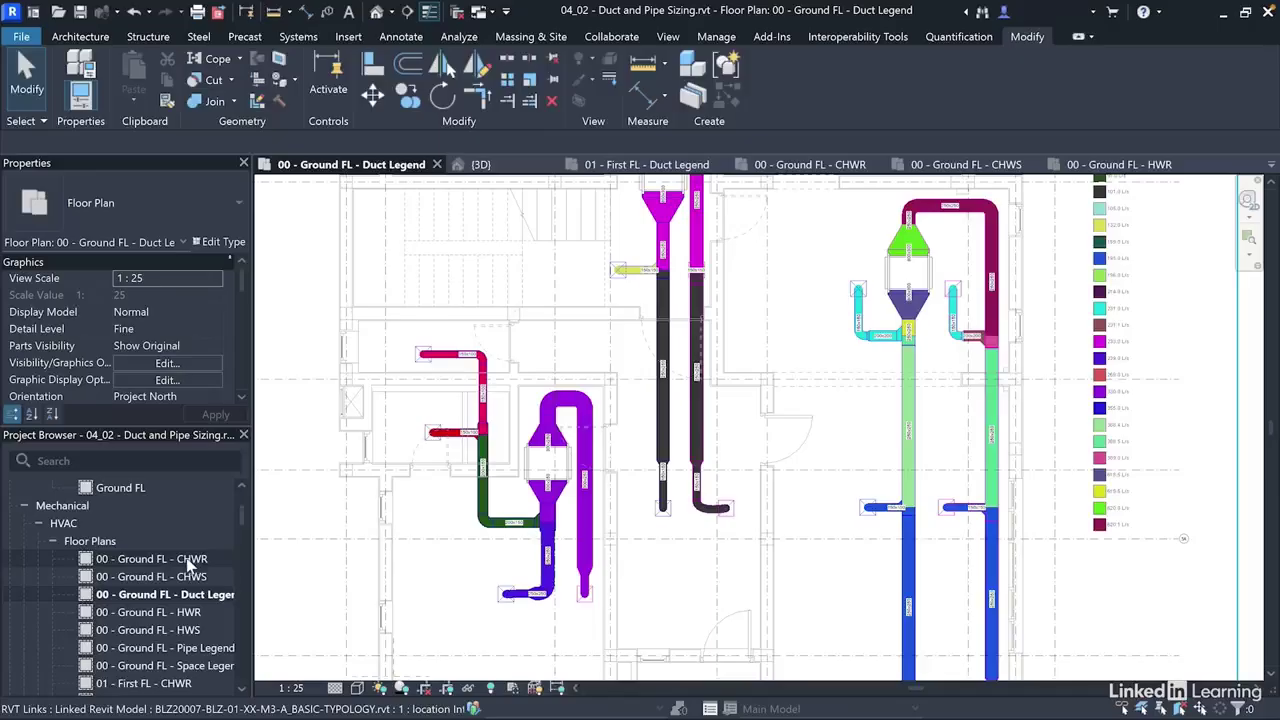
{"action": "double_click", "coordinate": [187, 562]}
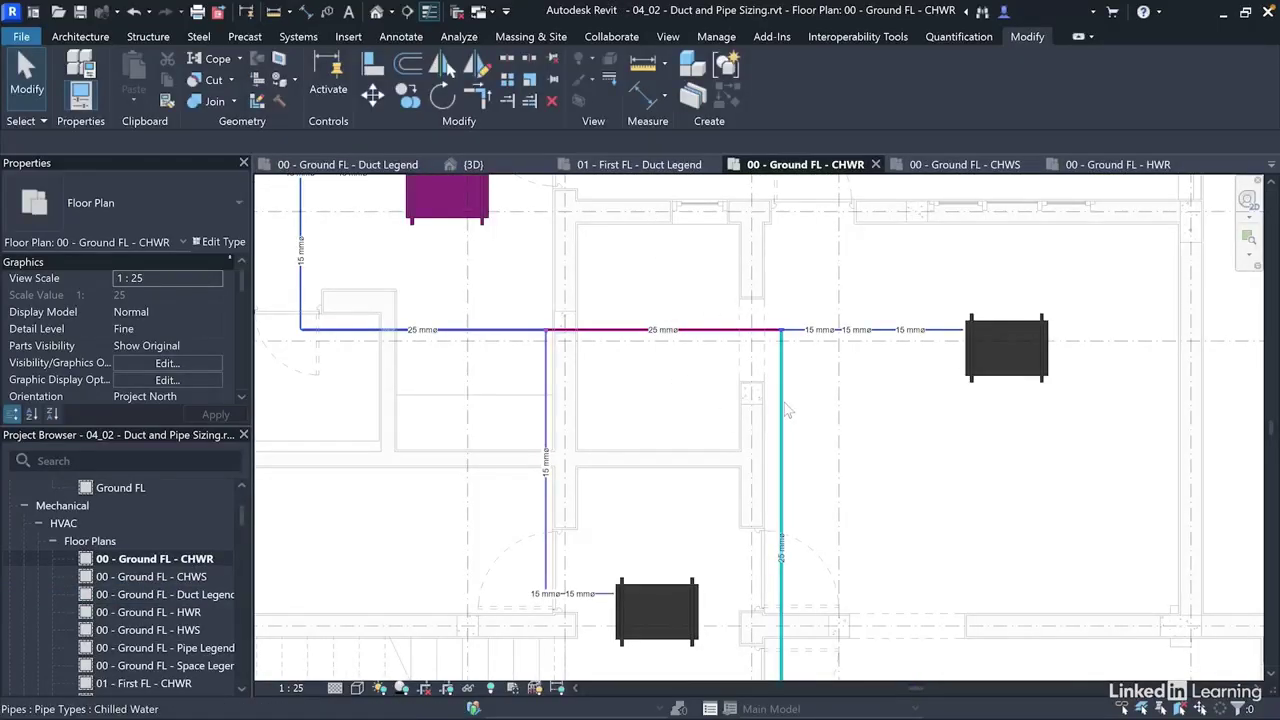
{"action": "key", "text": "Tab"}
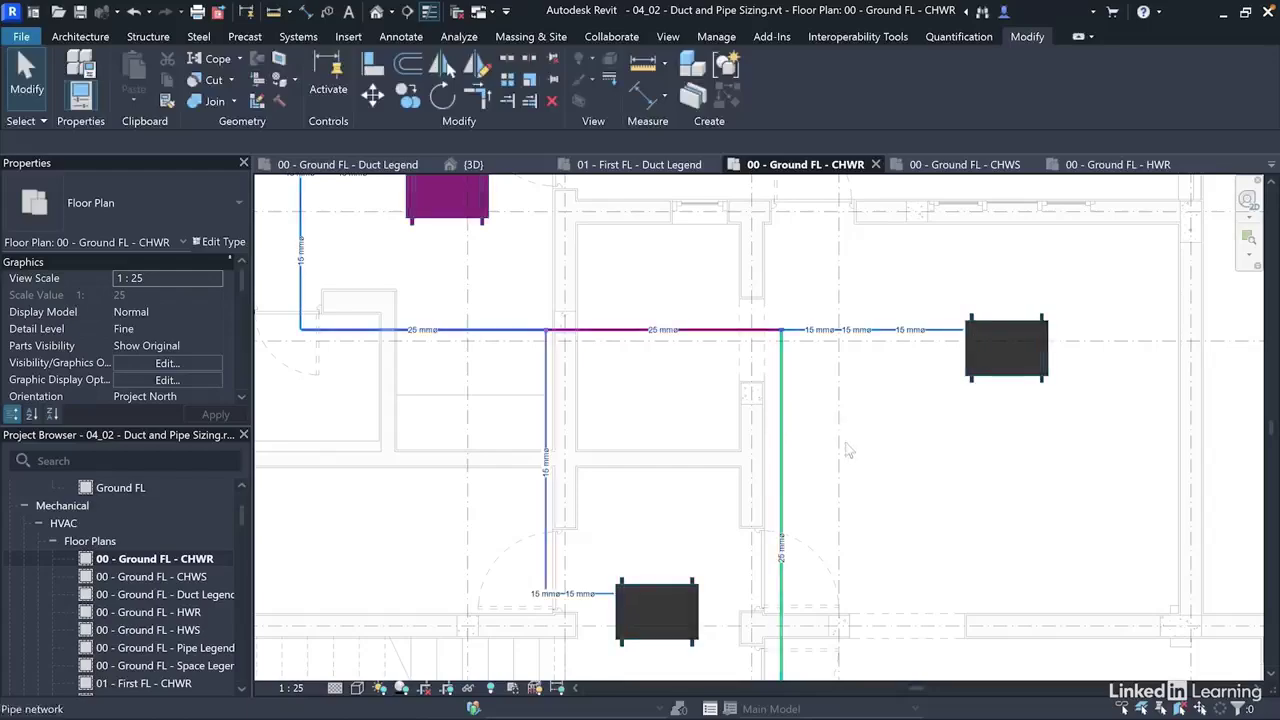
{"action": "key", "text": "Tab"}
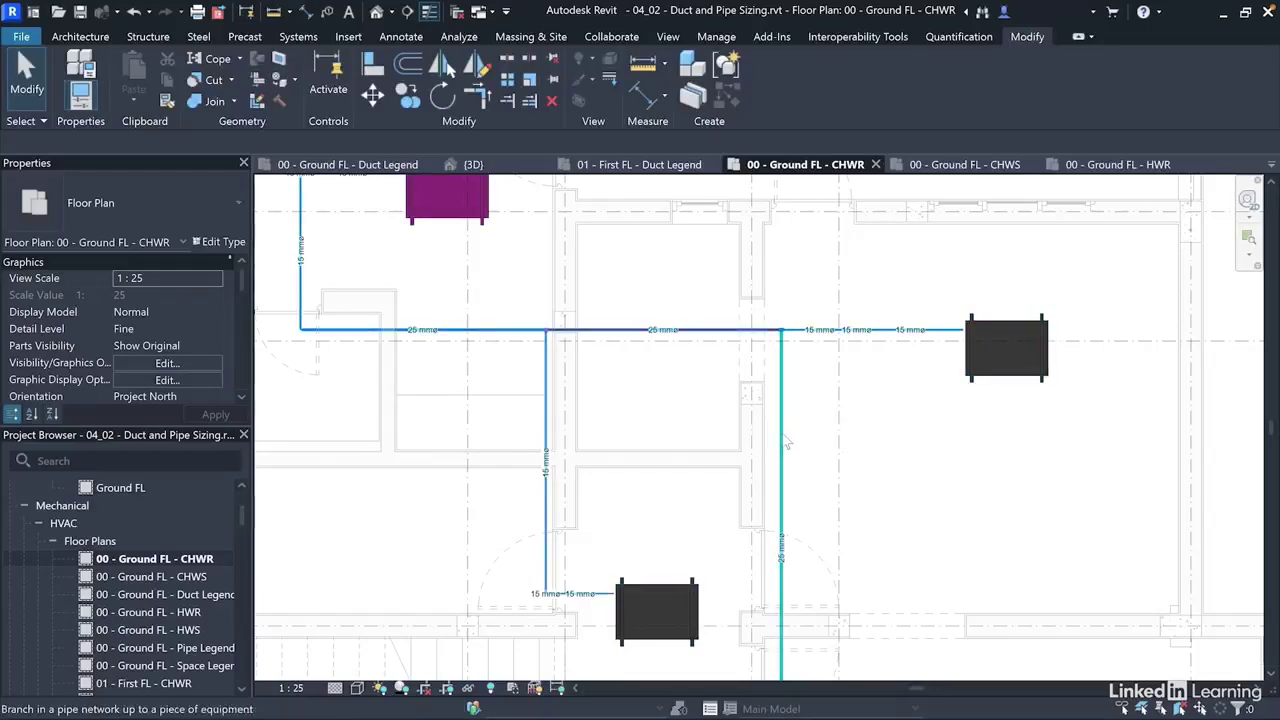
{"action": "key", "text": "Tab"}
{"action": "left_click", "coordinate": [786, 443]}
{"action": "scroll", "coordinate": [697, 552], "scroll_direction": "down", "scroll_amount": 6}
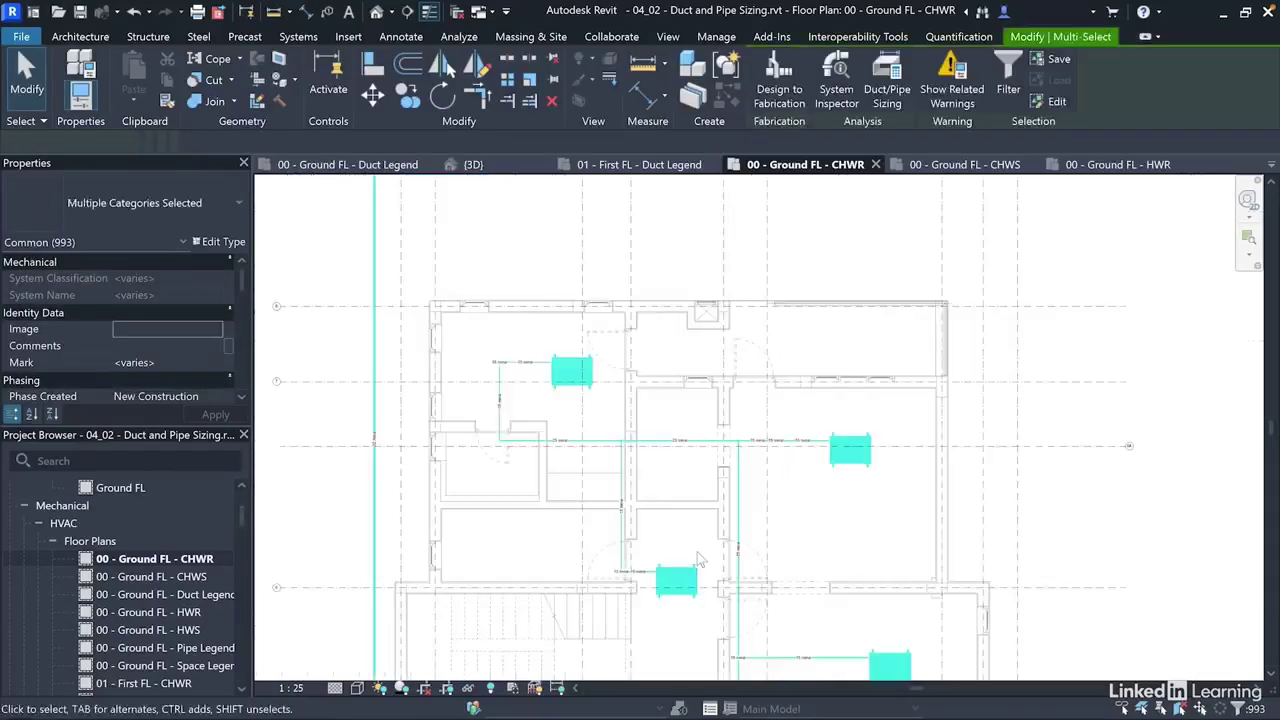
Try Duct/Pipe Sizing on the selected pipe network with the Velocity method only at 1.2, and dismiss it without applying.
{"action": "left_click", "coordinate": [887, 96]}
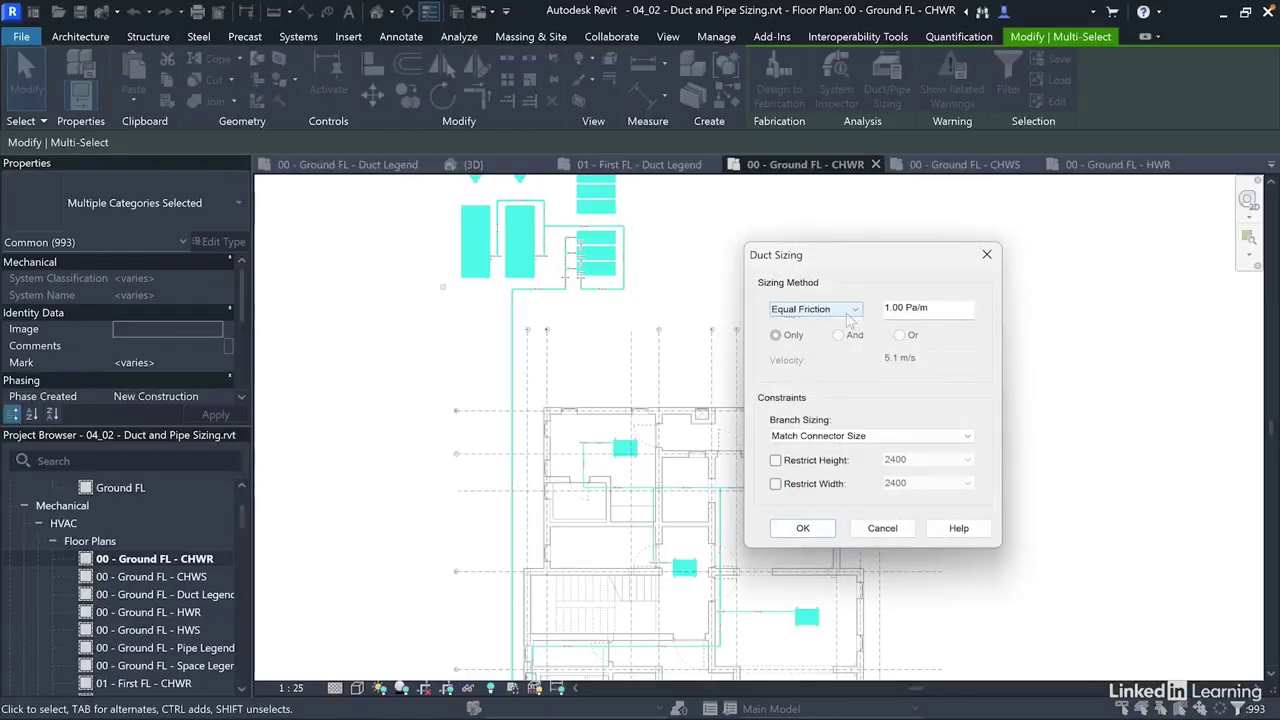
{"action": "left_click", "coordinate": [851, 312]}
{"action": "left_click", "coordinate": [790, 333]}
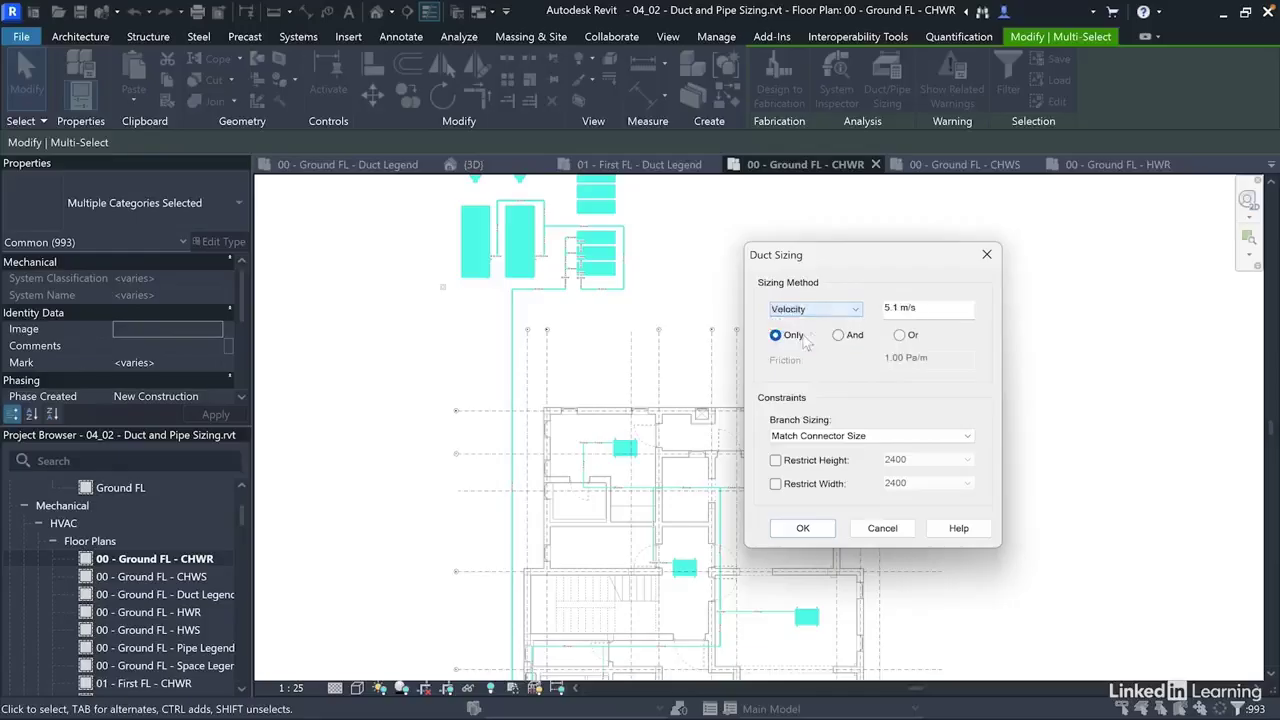
{"action": "double_click", "coordinate": [927, 308]}
{"action": "type", "text": "1"}
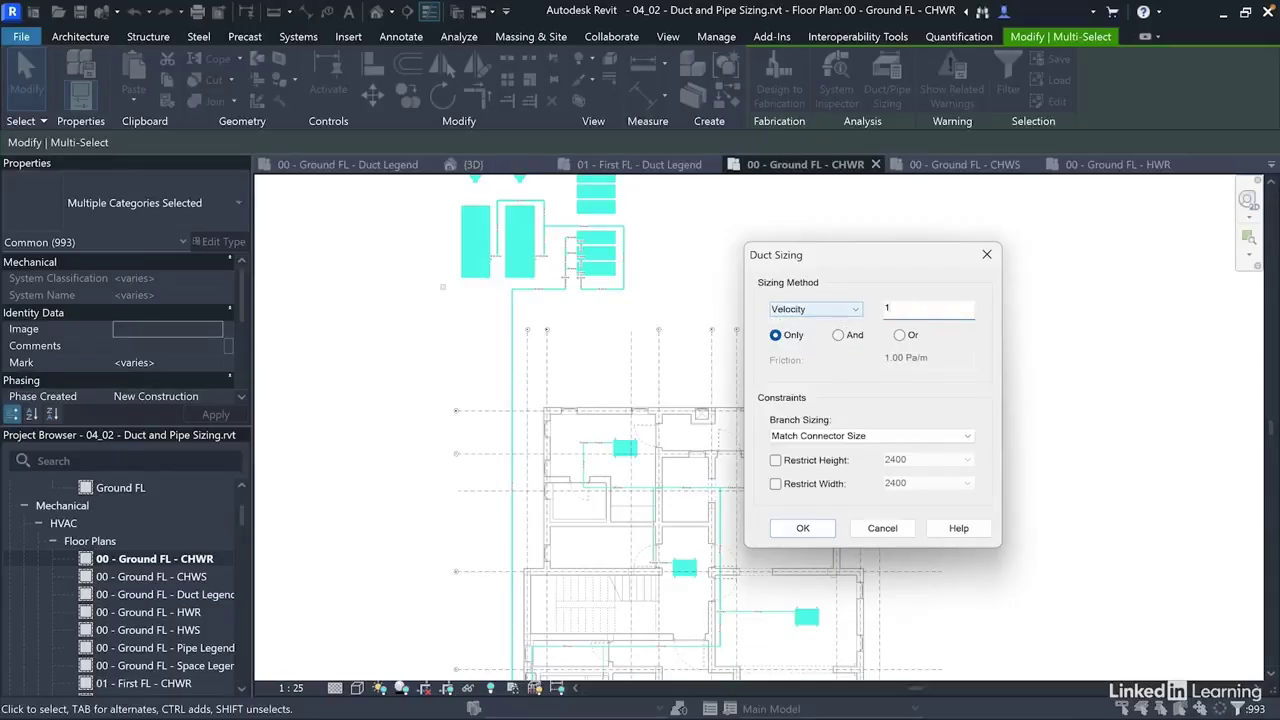
{"action": "type", "text": ".2"}
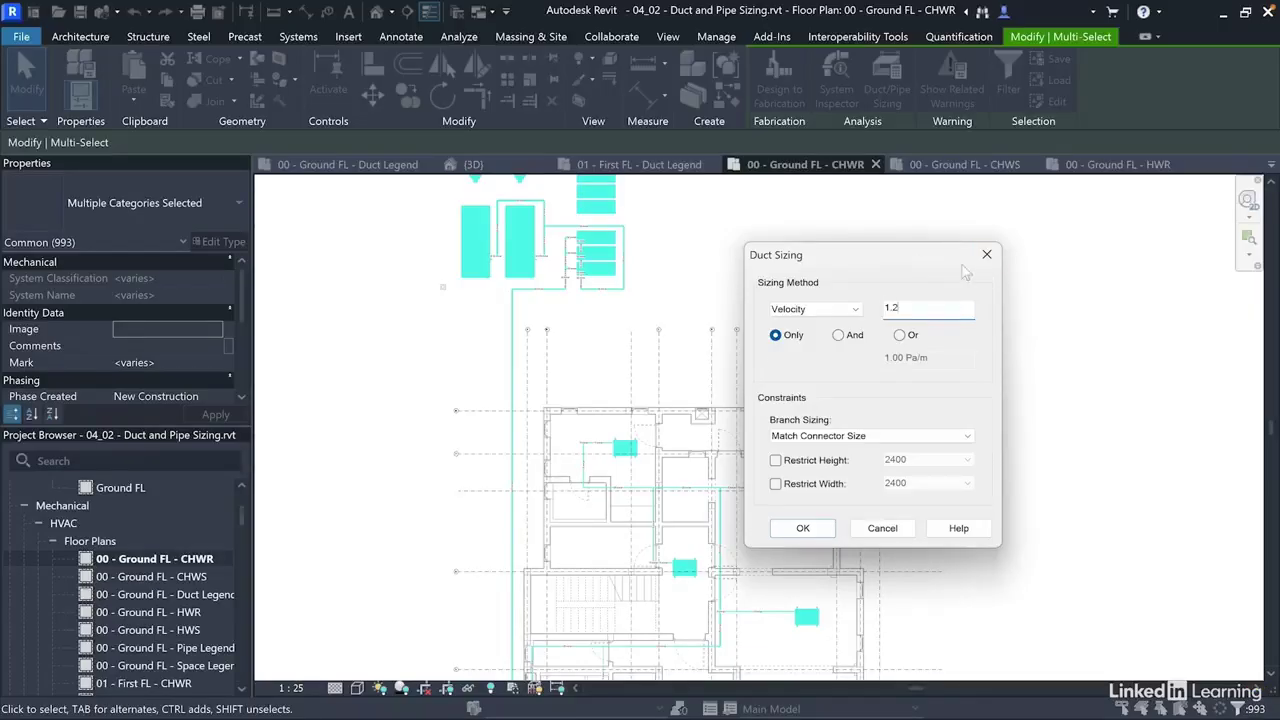
{"action": "left_click", "coordinate": [987, 262]}
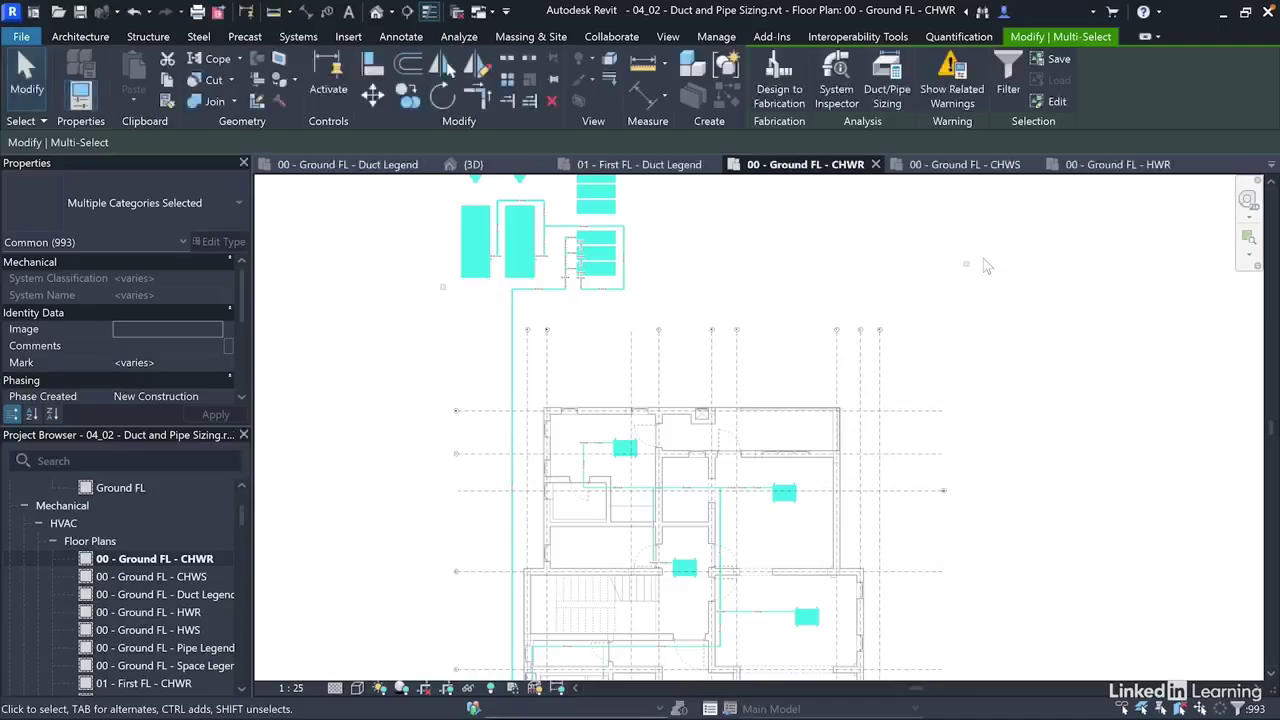